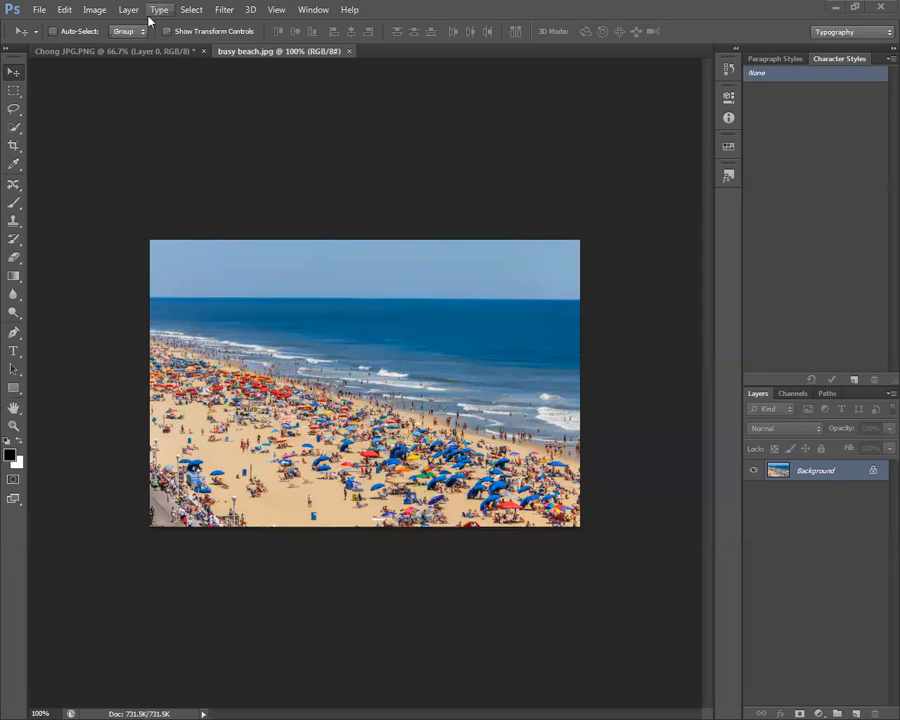
Examine the portrait and the busy beach photo, including a close look at the skin on the man's face.
left_click(161, 54)
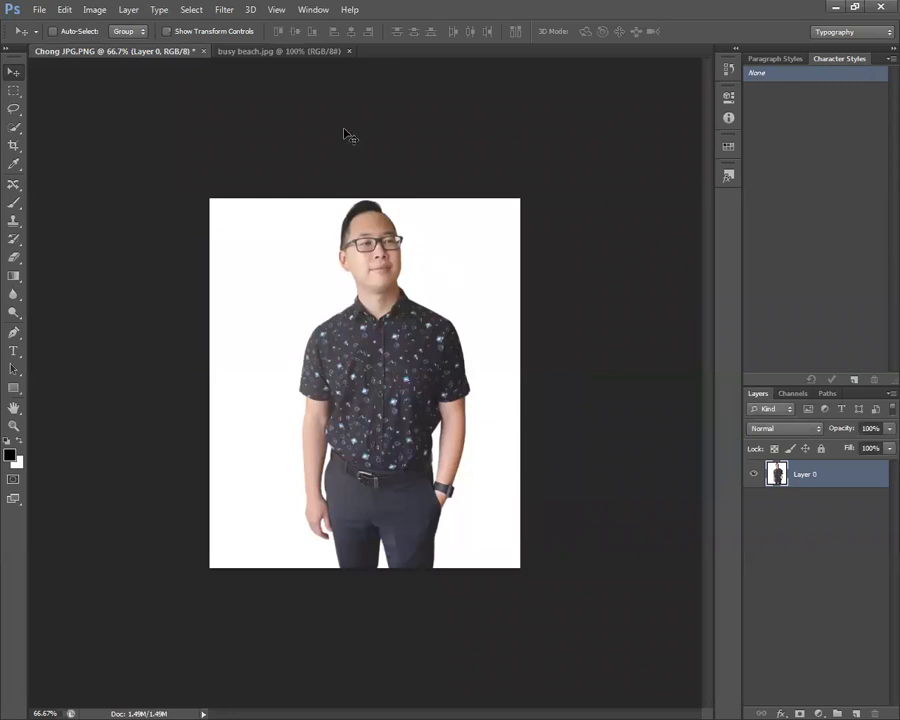
left_click(268, 55)
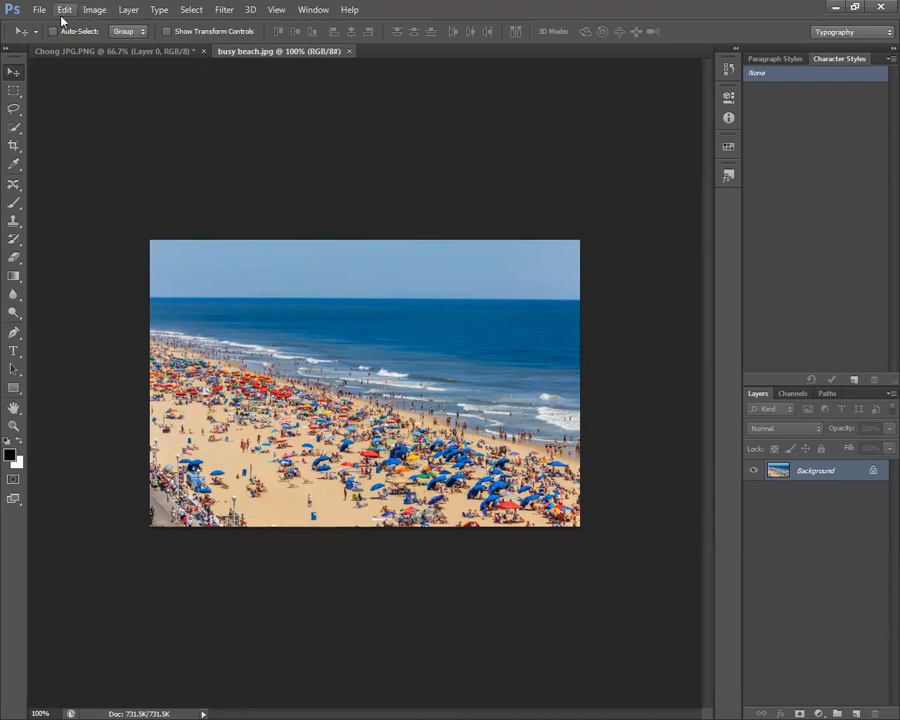
left_click(89, 52)
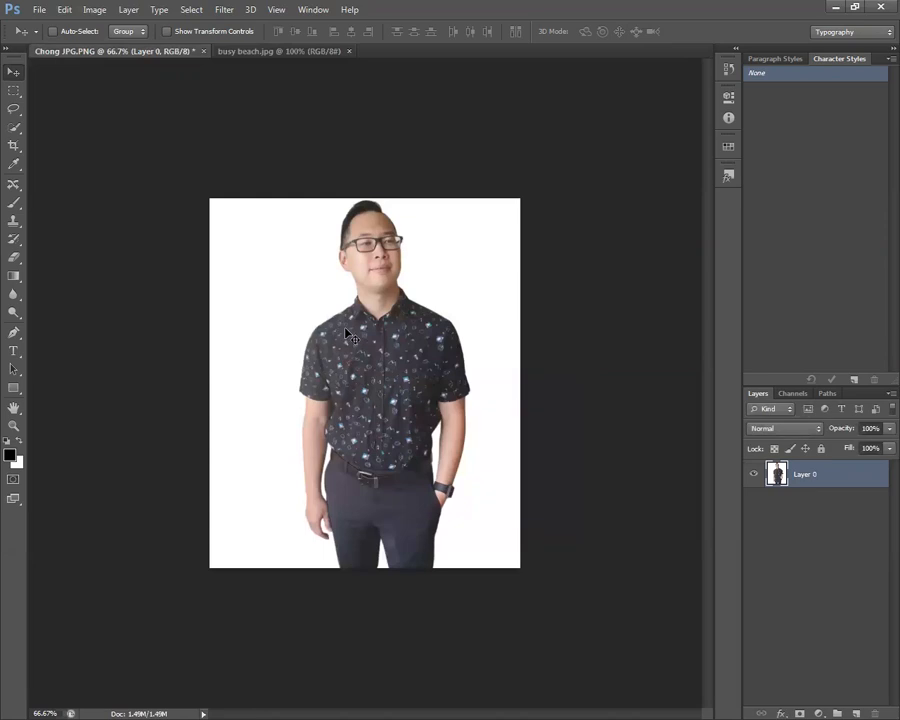
key("ctrl+plus")
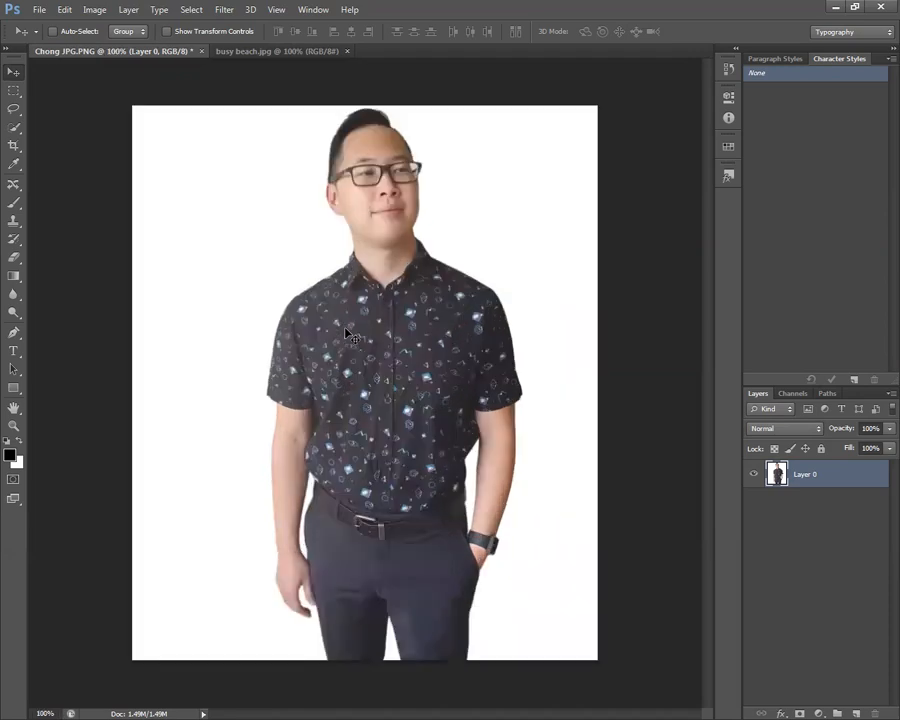
key("ctrl+plus")
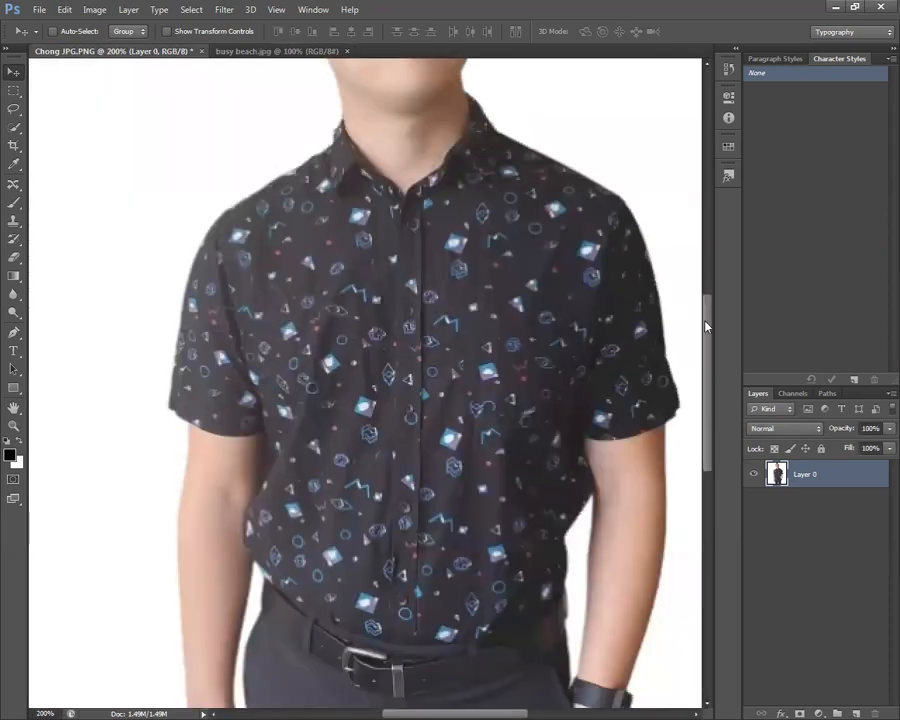
scroll(694, 260, "up", 5)
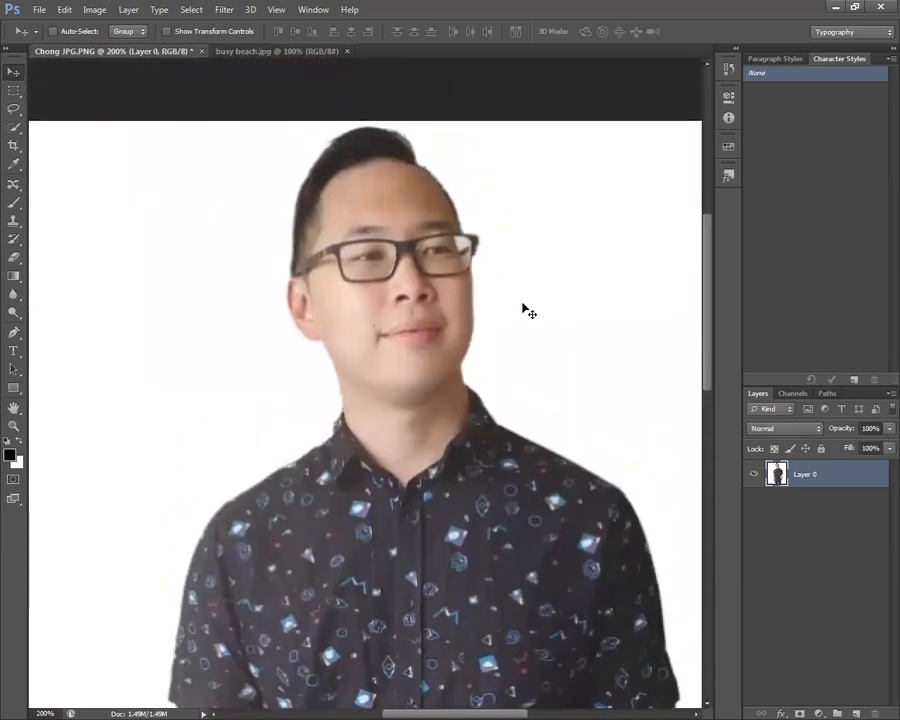
key("ctrl+plus")
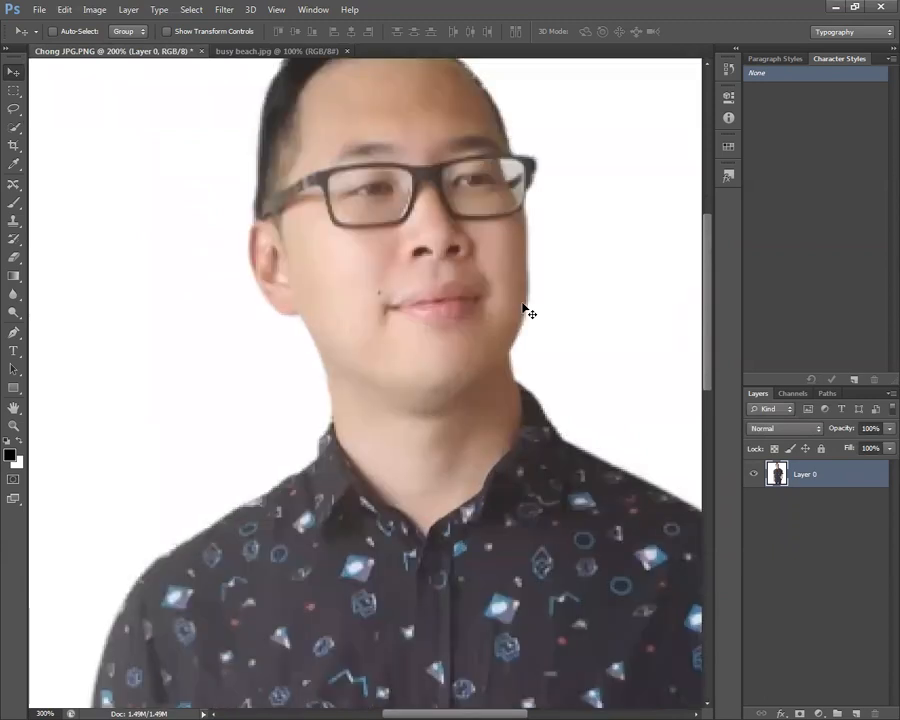
key("ctrl+plus")
key("ctrl+minus")
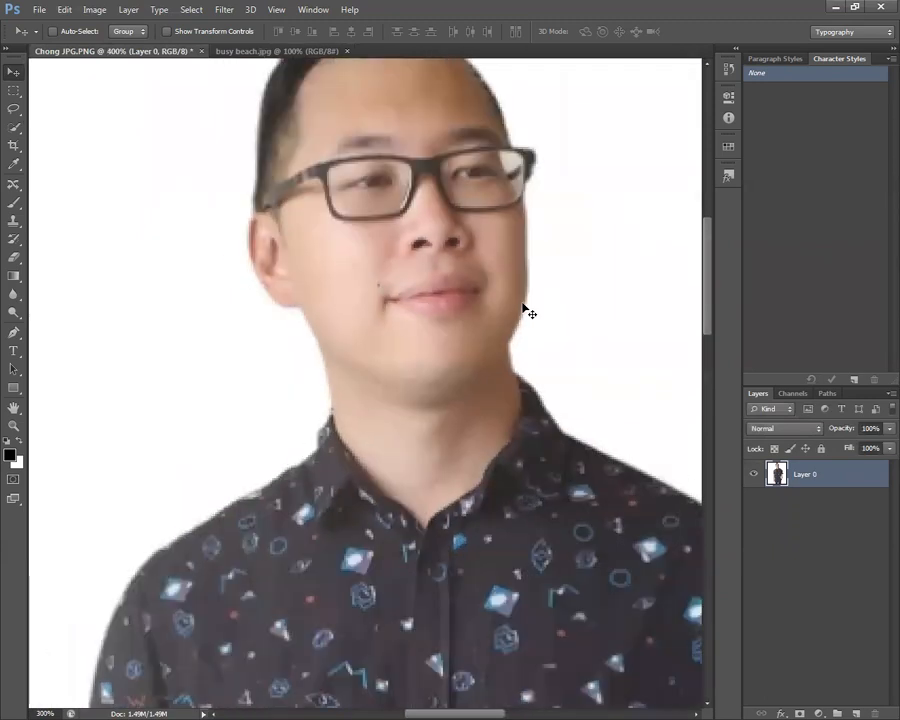
key("ctrl+minus")
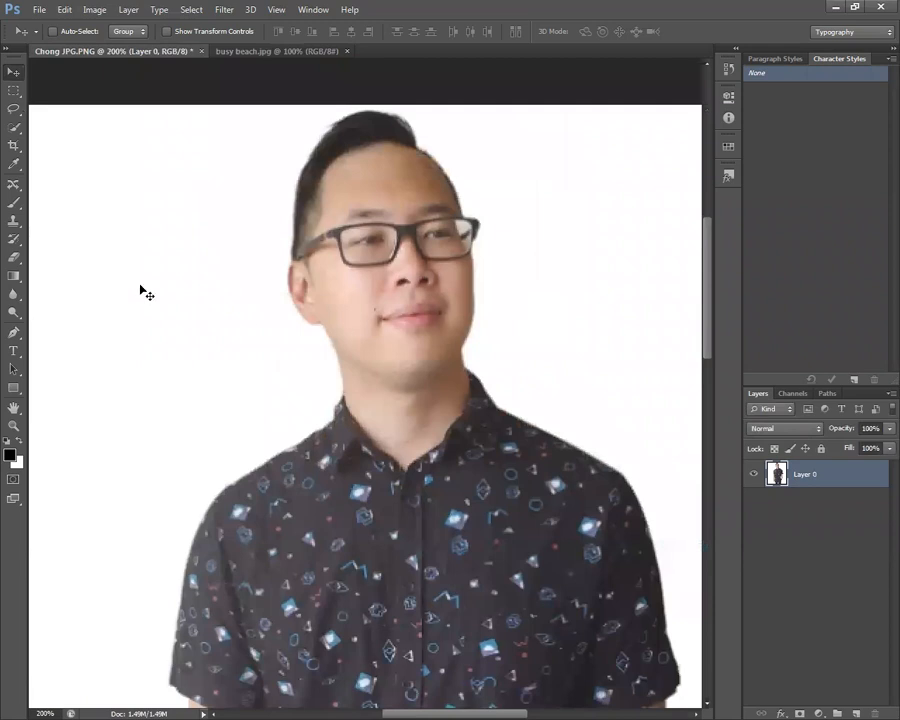
Remove the small dark spot beside the man's mouth with the Spot Healing Brush, finishing at brush size 4.
left_click(14, 184)
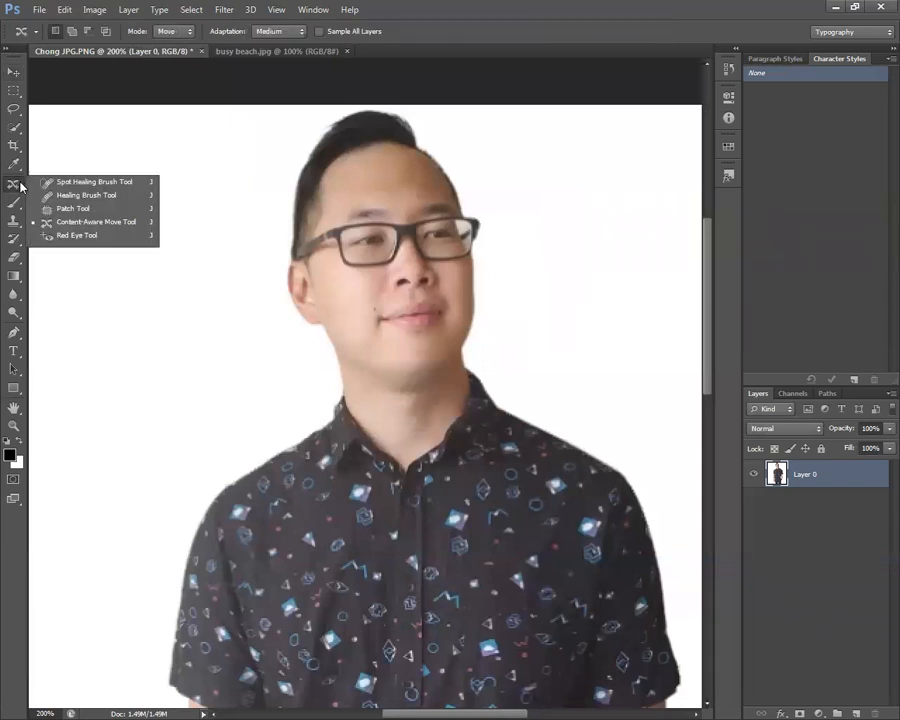
left_click(96, 182)
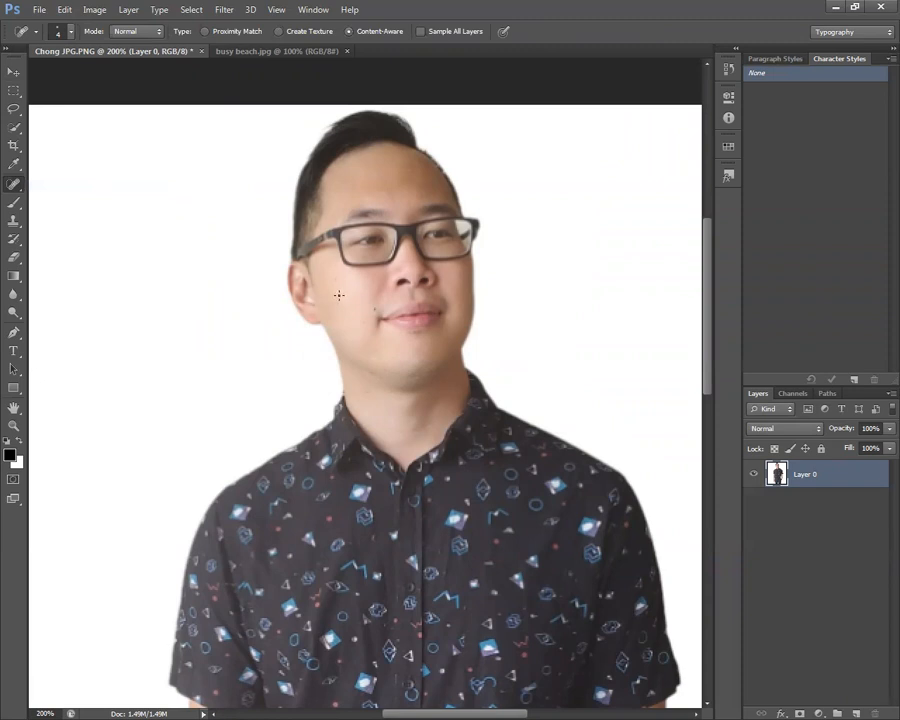
key("bracketright")
key("bracketright")
key("bracketright")
key("bracketright")
key("bracketright")
key("bracketright")
key("bracketright")
key("bracketright")
key("bracketright")
key("bracketleft")
left_click(402, 164)
key("bracketleft")
key("bracketleft")
mouse_move(393, 170)
left_mouse_down()
mouse_move(410, 165)
mouse_move(390, 143)
mouse_move(424, 161)
left_mouse_up()
key("bracketleft")
key("bracketleft")
key("bracketleft")
key("bracketleft")
key("bracketleft")
key("bracketleft")
key("bracketleft")
key("bracketleft")
Retouch the man's cheeks with the Healing Brush using skin sampled from his cheek, and undo the stray dab beside the face.
right_click(14, 184)
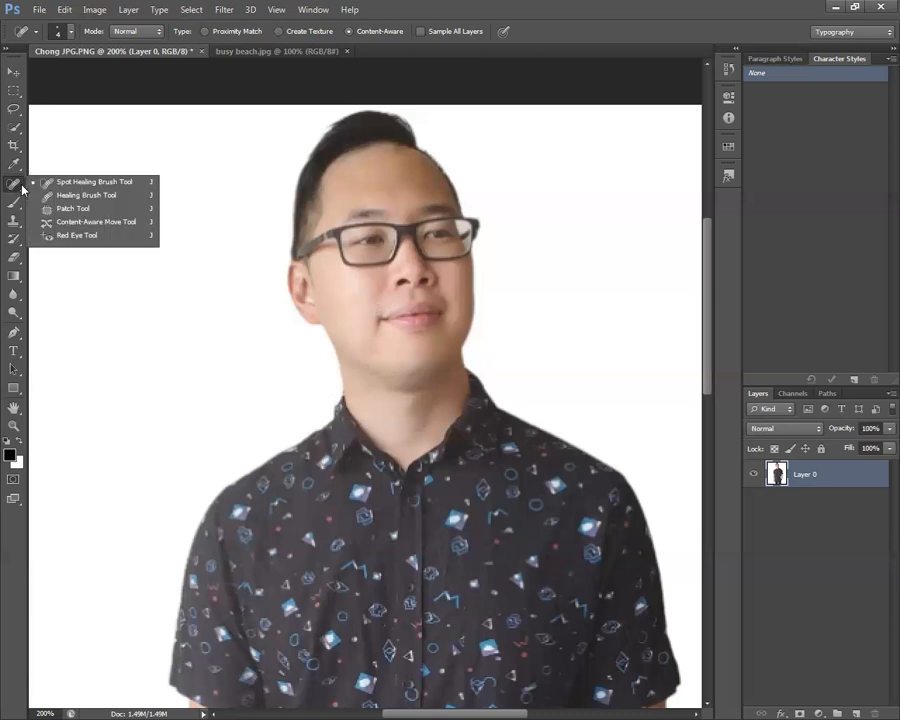
left_click(125, 197)
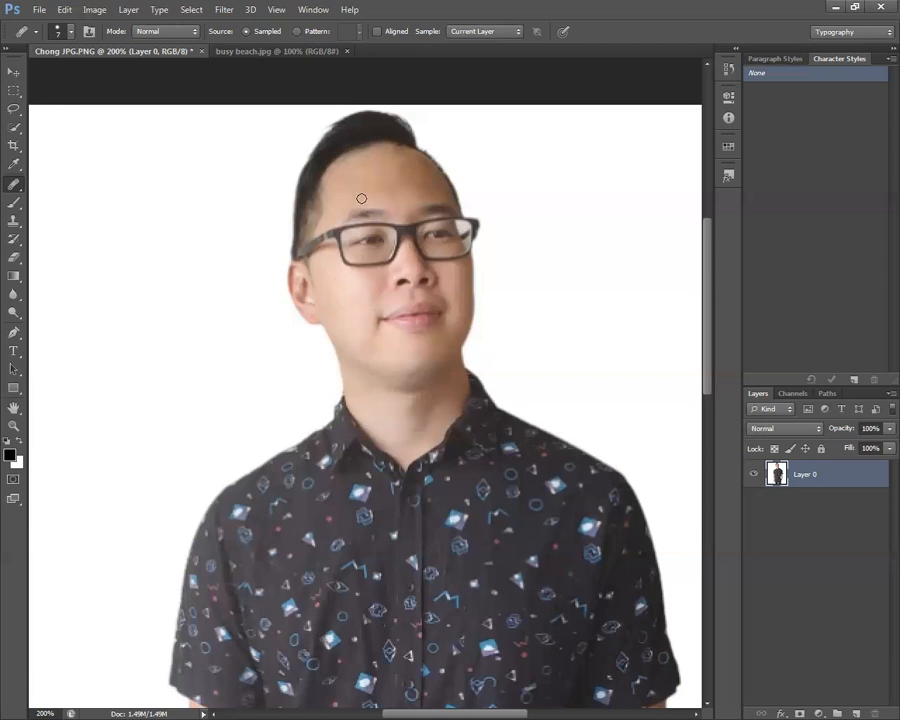
left_click(338, 295, "alt")
left_click_drag(364, 344, 370, 318)
left_click_drag(460, 292, 472, 305)
mouse_move(462, 305)
left_mouse_down()
mouse_move(462, 291)
mouse_move(468, 315)
mouse_move(451, 284)
left_mouse_up()
left_click(481, 287)
key("ctrl+z")
key("ctrl+minus")
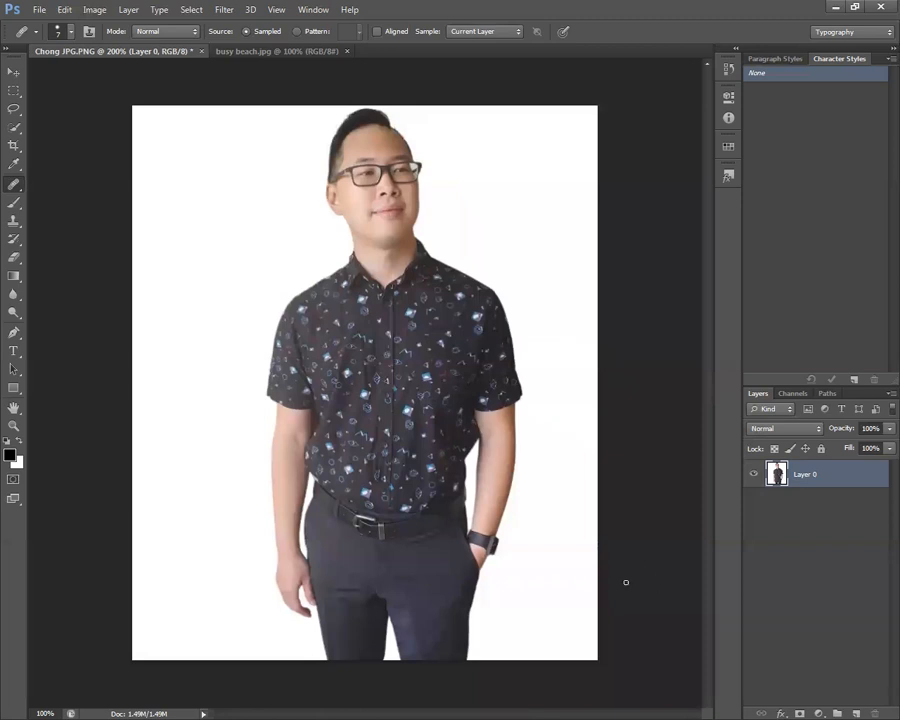
Add a new layer and brush an orange (c37416) zigzag on it, running diagonally across the man.
left_click(856, 712)
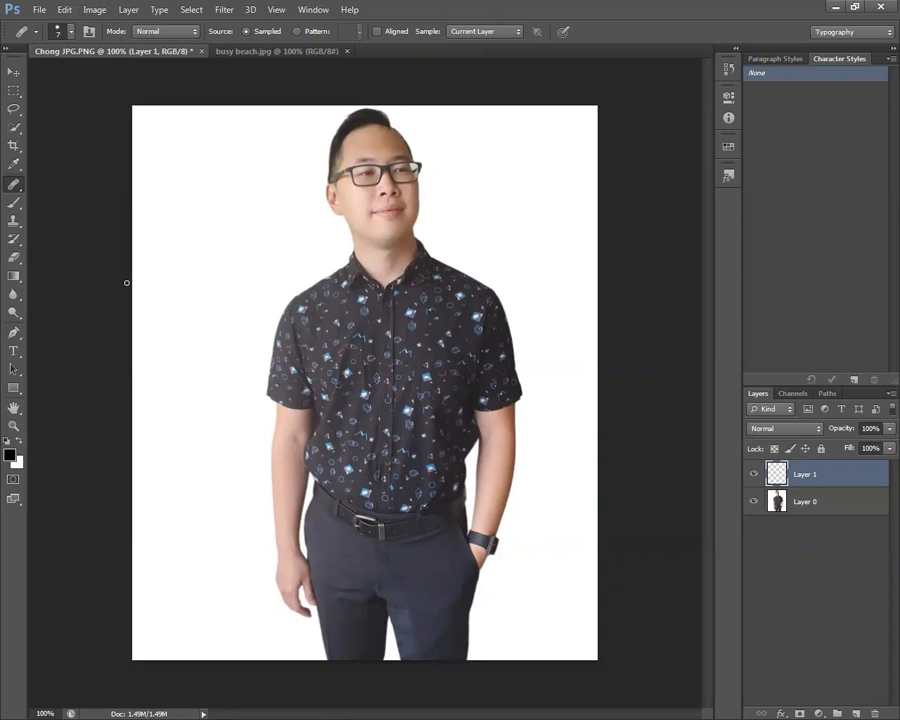
key("b")
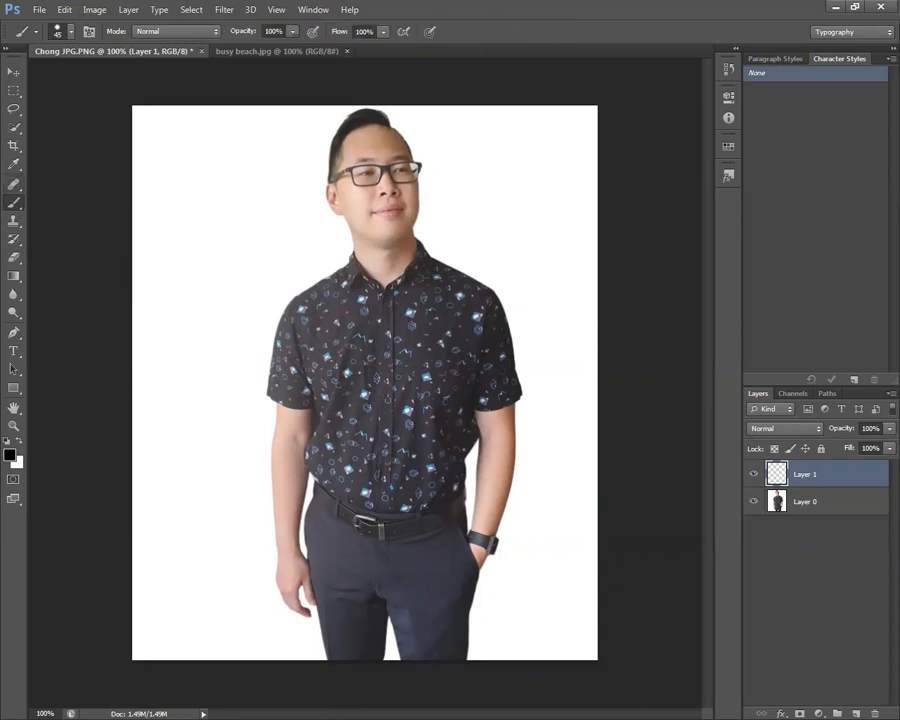
left_click(11, 457)
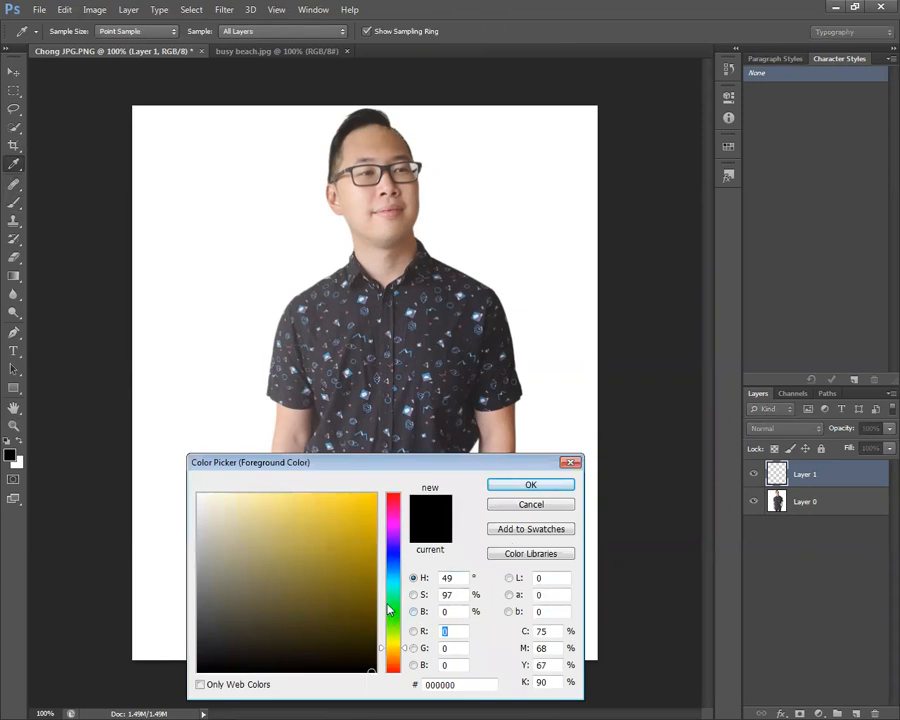
mouse_move(357, 541)
left_mouse_down()
mouse_move(354, 527)
mouse_move(356, 535)
left_mouse_up()
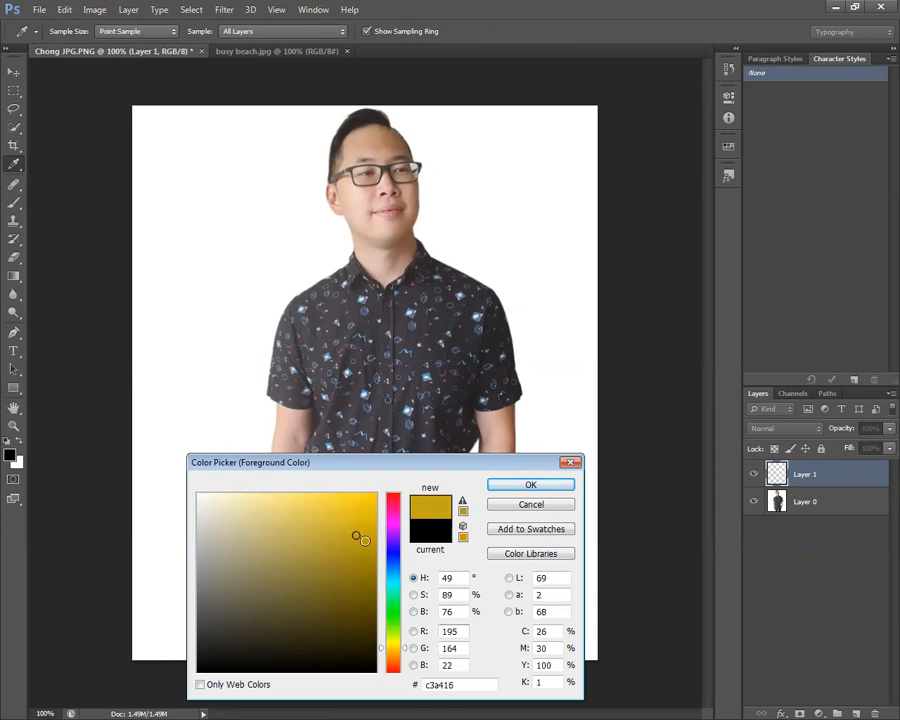
left_click_drag(401, 655, 398, 666)
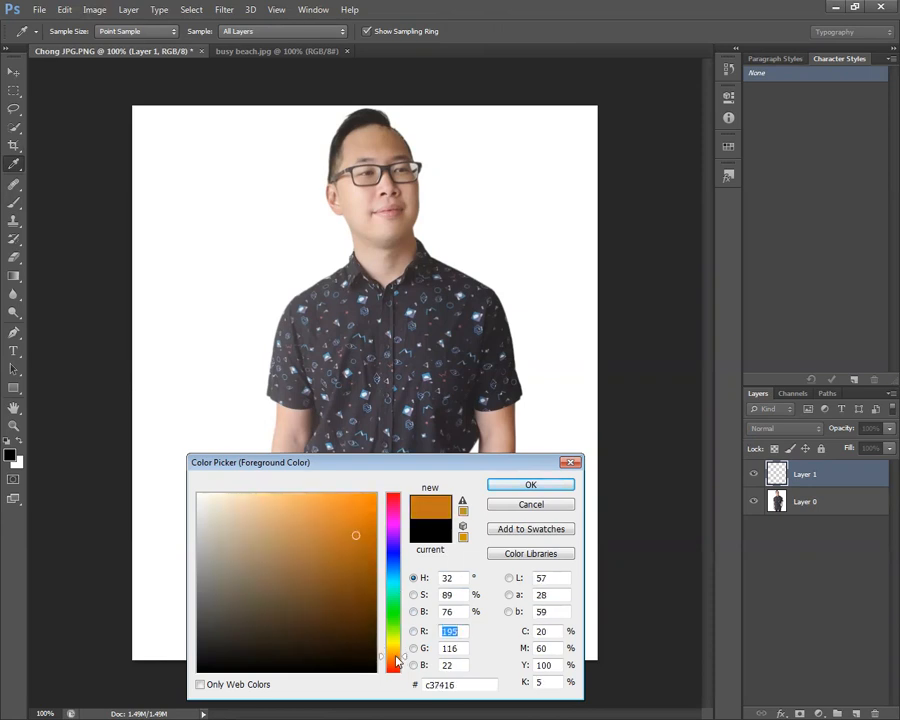
left_click(522, 485)
key("b")
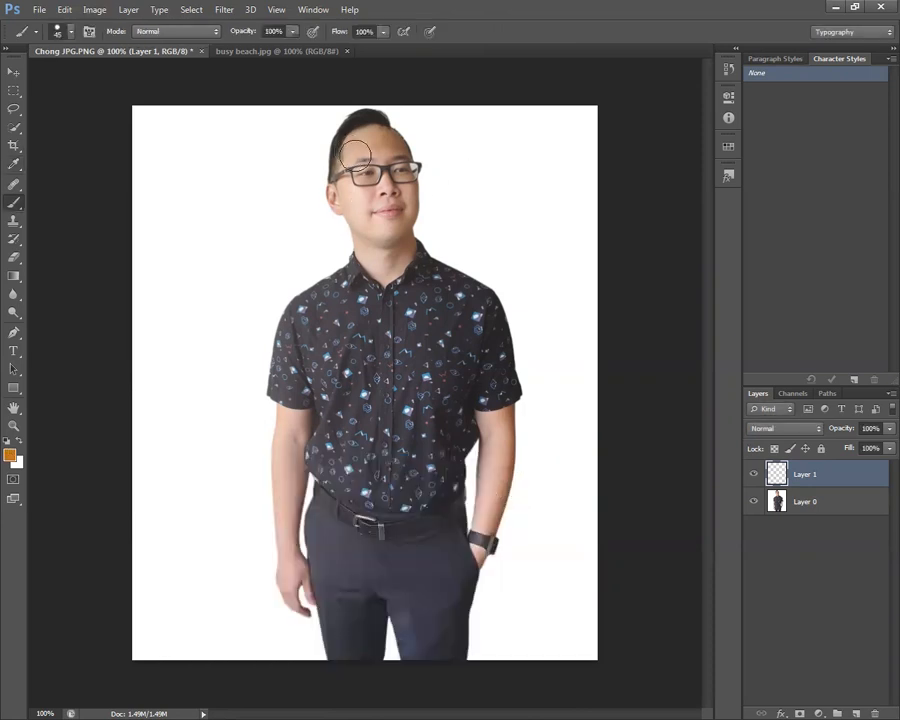
mouse_move(305, 121)
left_mouse_down()
mouse_move(277, 162)
mouse_move(312, 129)
mouse_move(300, 168)
mouse_move(314, 199)
mouse_move(364, 173)
mouse_move(395, 172)
mouse_move(352, 234)
mouse_move(367, 249)
mouse_move(421, 230)
mouse_move(377, 383)
mouse_move(512, 274)
mouse_move(377, 449)
mouse_move(454, 391)
mouse_move(485, 393)
mouse_move(440, 545)
mouse_move(443, 601)
mouse_move(533, 564)
mouse_move(553, 580)
mouse_move(581, 643)
left_mouse_up()
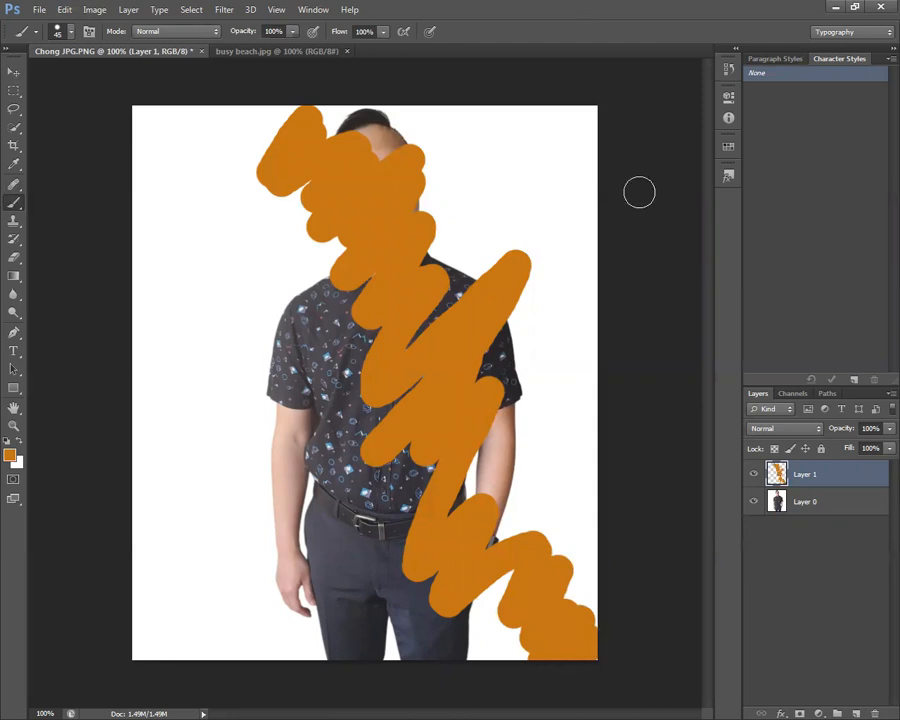
Add another layer on top and try a near-white (fafafa) brush stroke over the man.
left_click(854, 712)
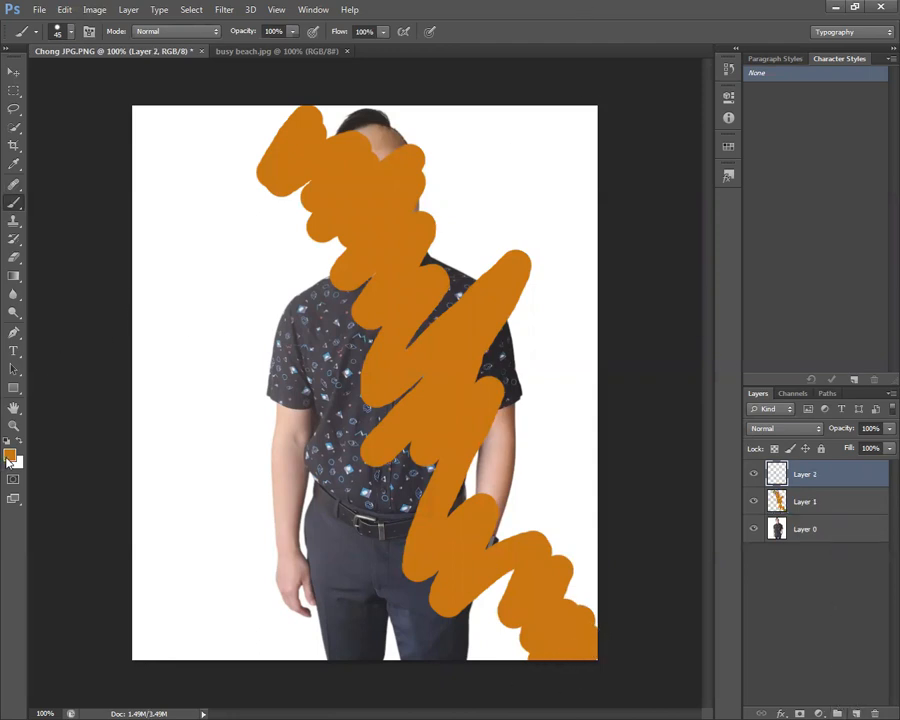
left_click(9, 458)
left_click_drag(215, 498, 198, 497)
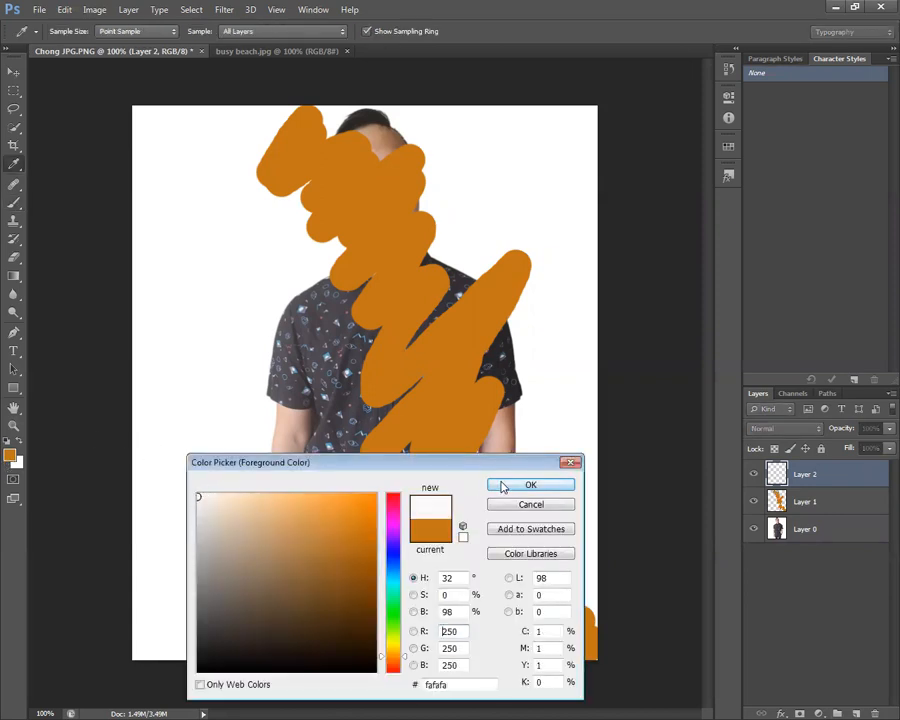
left_click(503, 487)
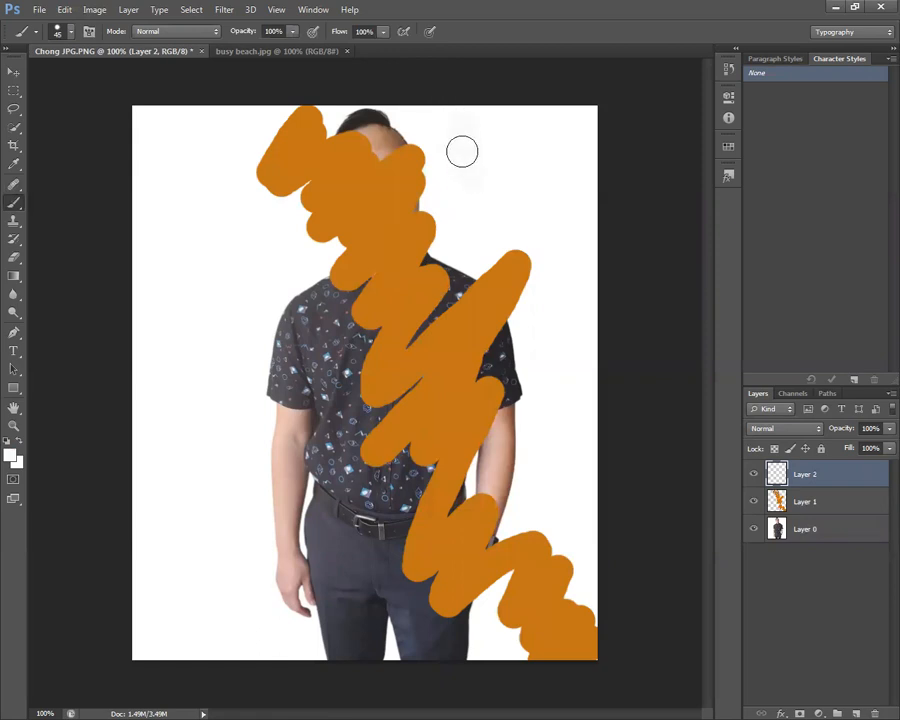
mouse_move(413, 160)
left_mouse_down()
mouse_move(408, 273)
mouse_move(401, 276)
mouse_move(395, 248)
mouse_move(357, 371)
mouse_move(338, 354)
mouse_move(337, 314)
mouse_move(306, 505)
left_mouse_up()
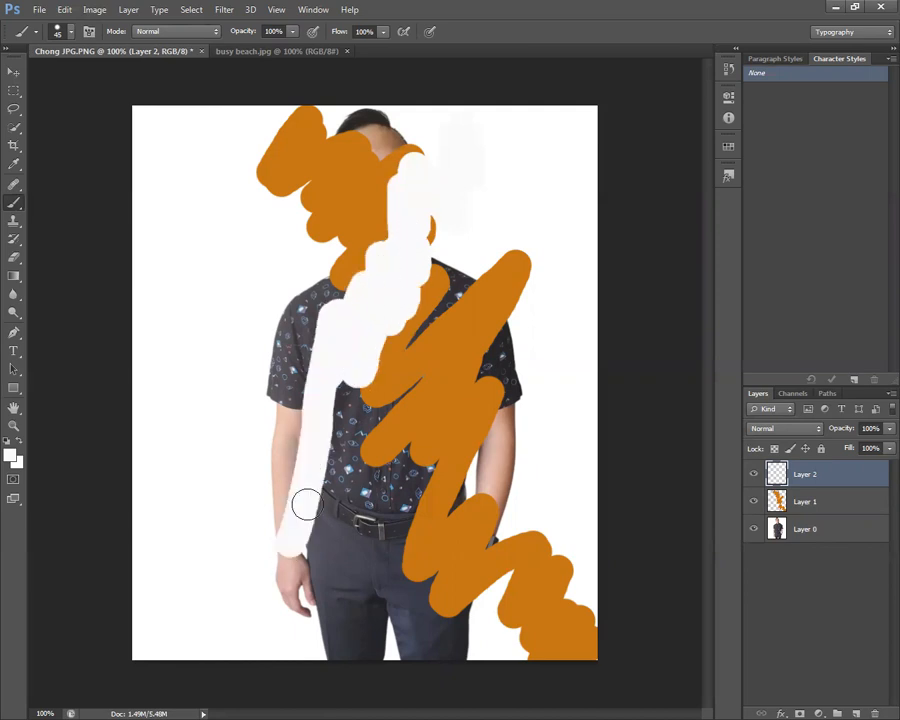
key("ctrl+z")
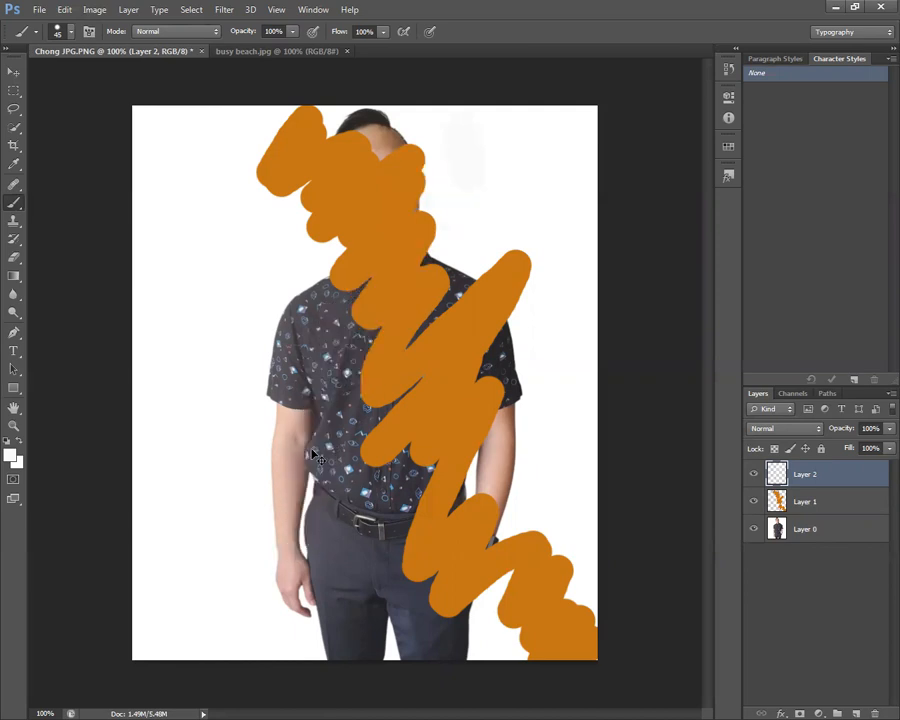
Brush a pale beige (e3dbd2) zigzag on the top layer, crossing the orange strokes diagonally.
left_click(10, 458)
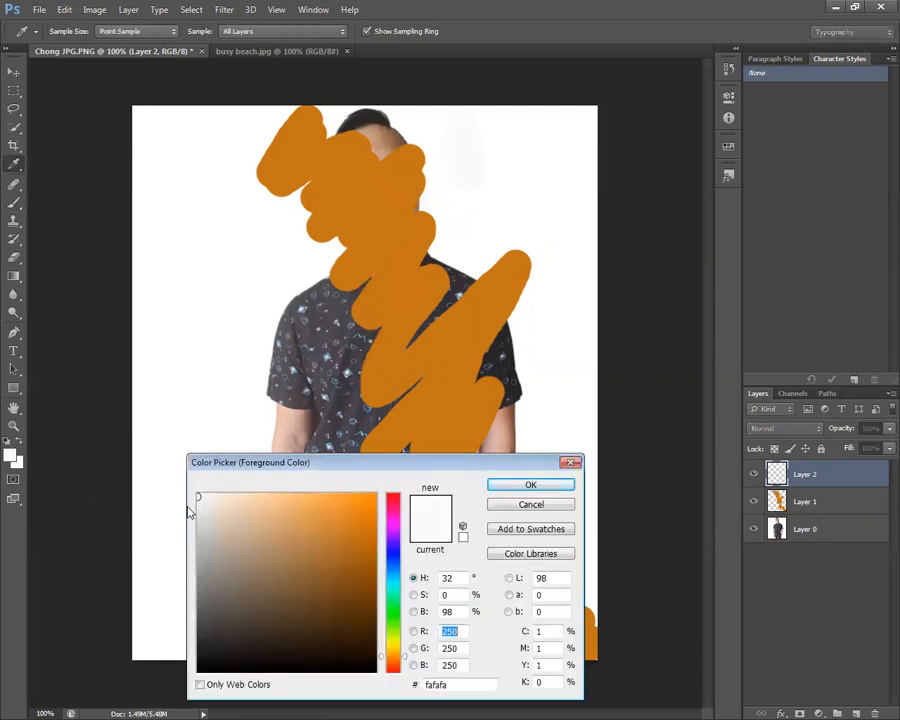
left_click_drag(203, 507, 210, 512)
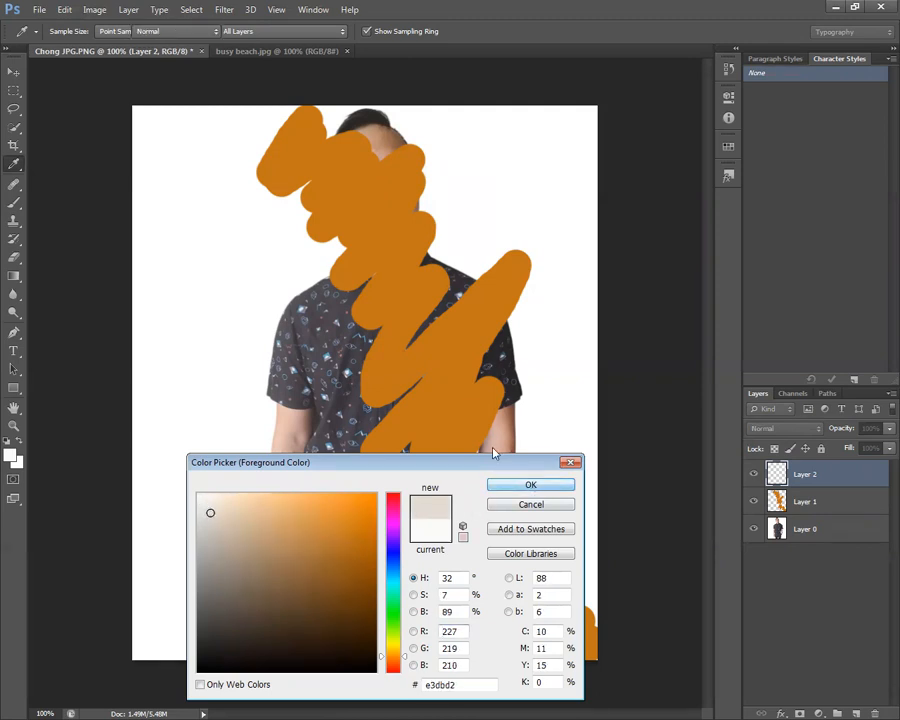
key("Return")
key("b")
mouse_move(472, 152)
left_mouse_down()
mouse_move(534, 212)
mouse_move(470, 164)
mouse_move(375, 440)
mouse_move(331, 428)
mouse_move(229, 575)
mouse_move(233, 548)
mouse_move(223, 579)
mouse_move(217, 522)
mouse_move(191, 619)
mouse_move(206, 608)
mouse_move(205, 581)
left_mouse_up()
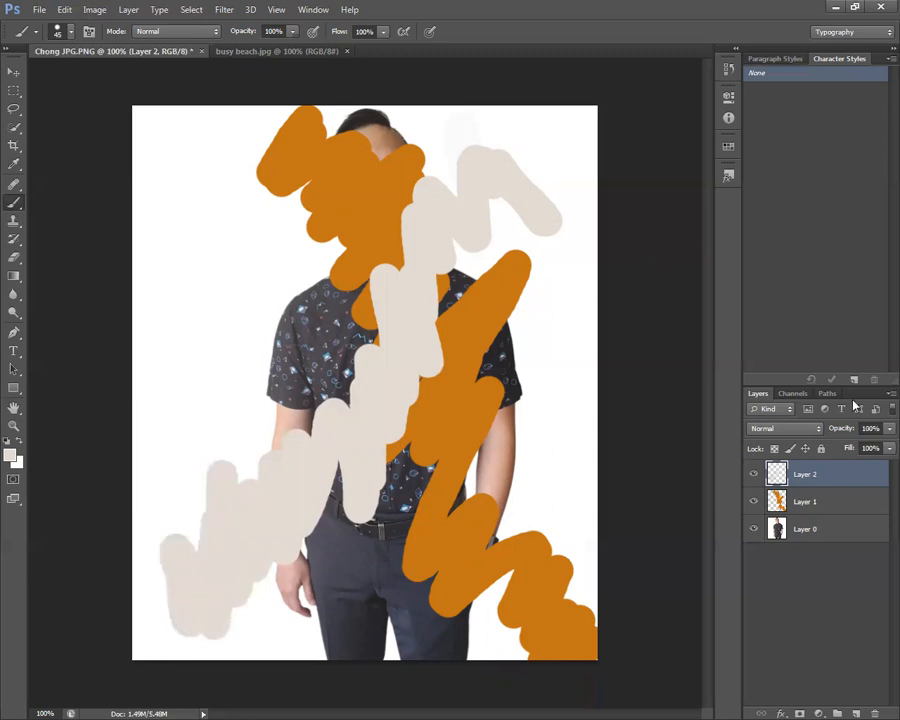
Move the orange layer above the beige layer, and put the beige layer back on top.
mouse_move(848, 494)
left_mouse_down()
mouse_move(844, 466)
mouse_move(832, 472)
mouse_move(834, 463)
left_mouse_up()
mouse_move(828, 501)
left_mouse_down()
mouse_move(884, 468)
mouse_move(829, 473)
left_mouse_up()
Switch to the busy beach.jpg document and draw a lasso selection around the blue bin on the lower stretch of sand.
left_click(254, 52)
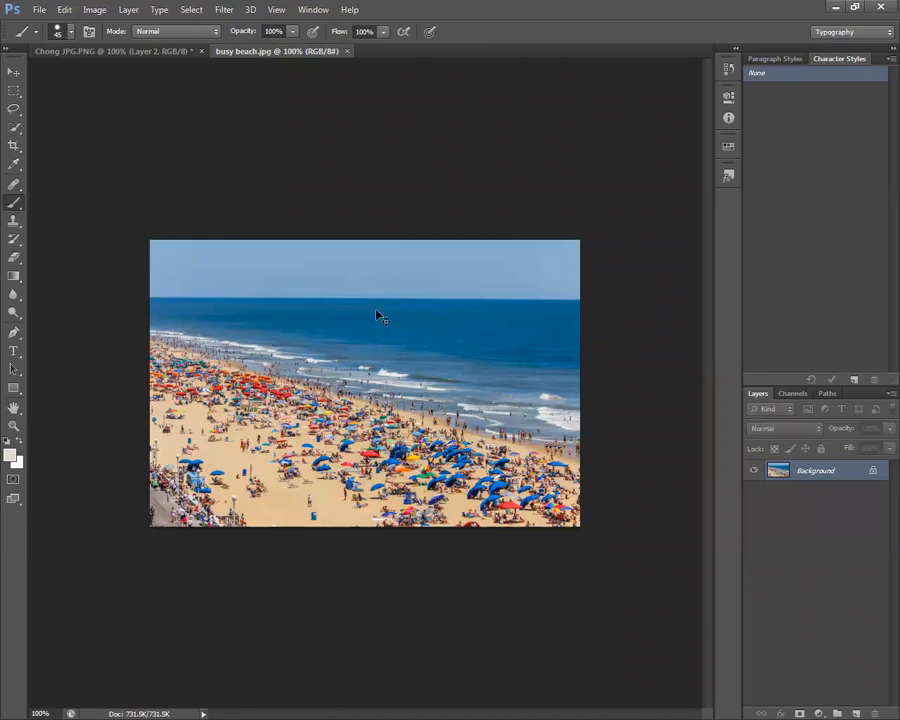
key("ctrl+plus")
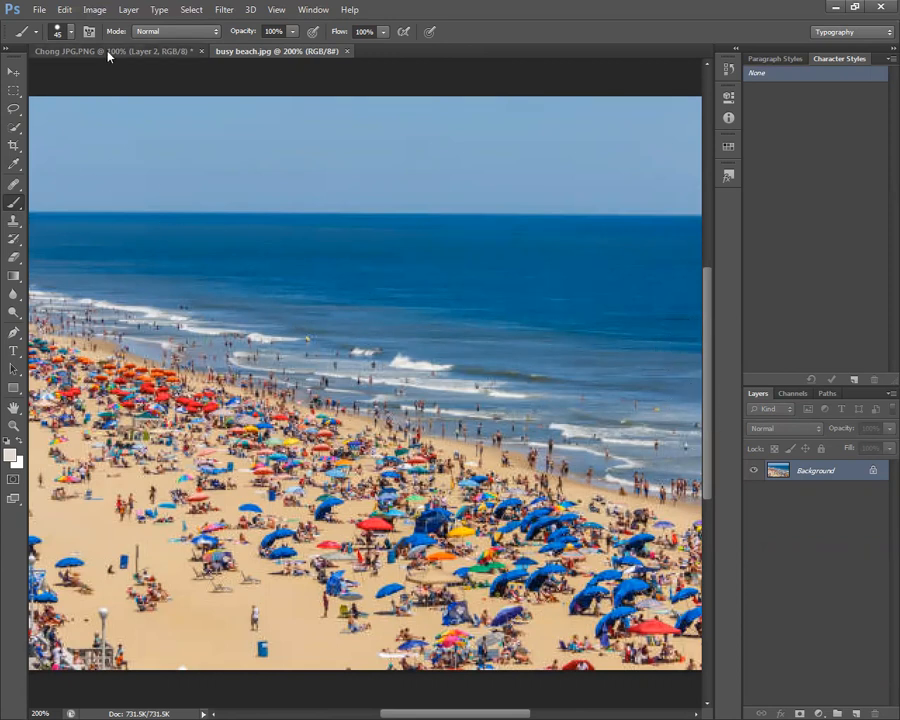
left_click(14, 112)
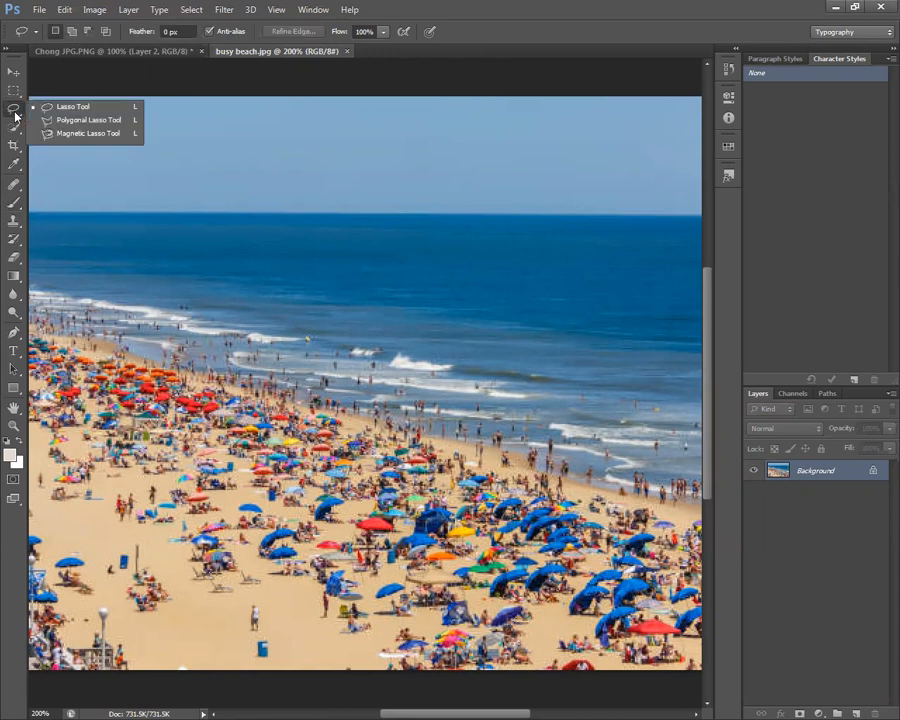
left_click(14, 116)
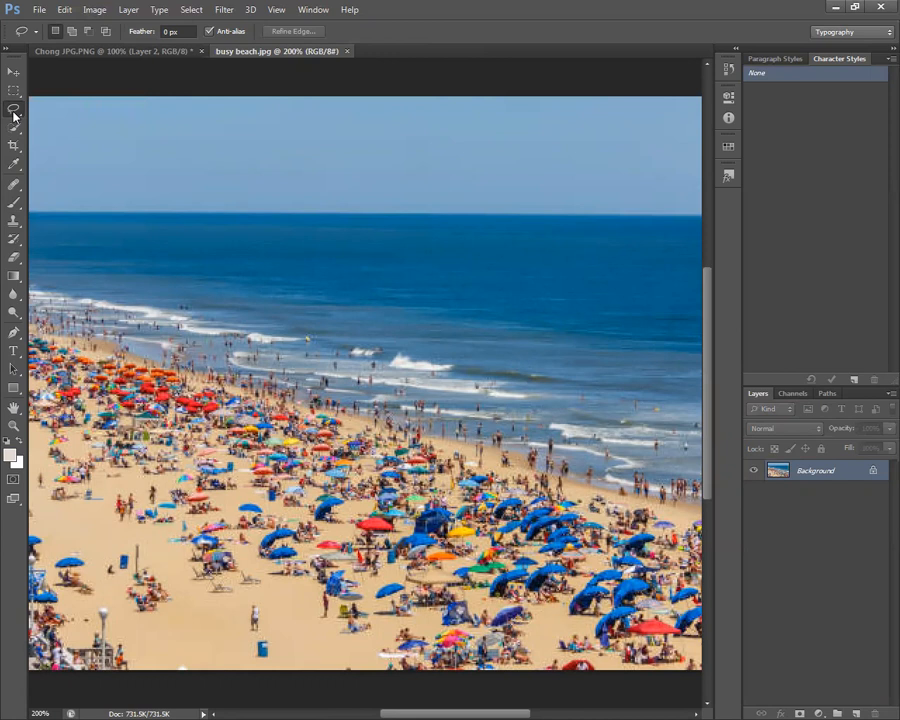
left_click_drag(711, 404, 714, 438)
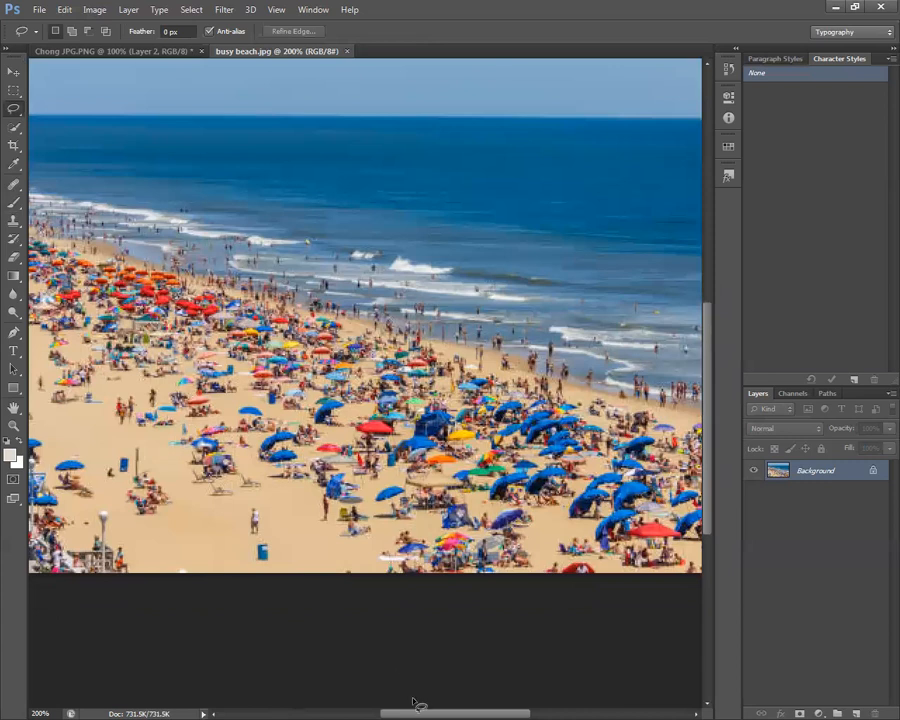
mouse_move(411, 702)
left_mouse_down()
mouse_move(423, 699)
mouse_move(396, 698)
mouse_move(420, 698)
left_mouse_up()
left_click(426, 272)
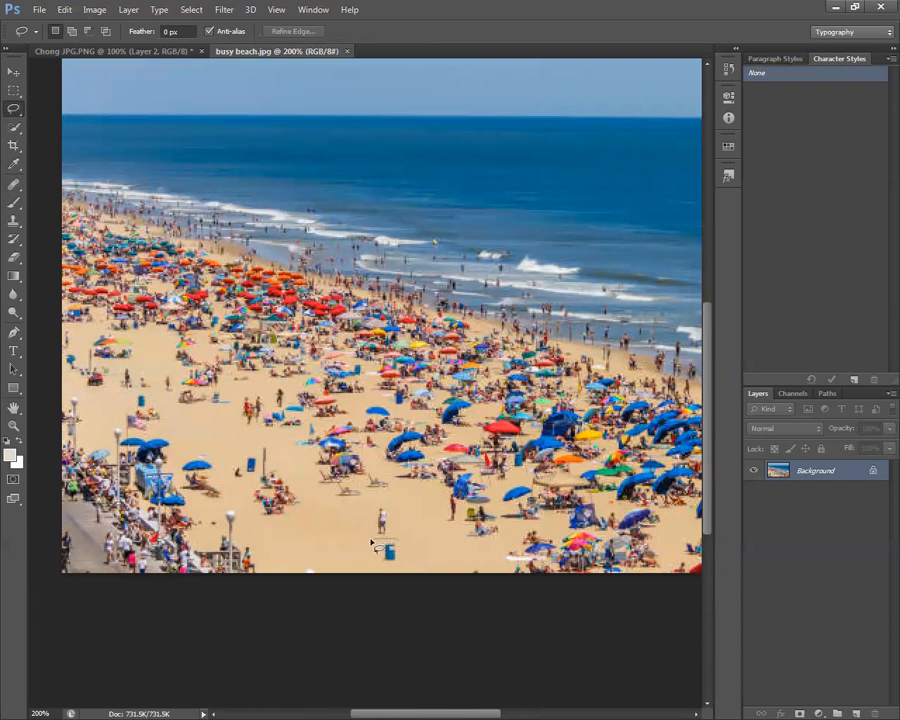
mouse_move(380, 566)
left_mouse_down()
mouse_move(405, 567)
mouse_move(400, 549)
left_mouse_up()
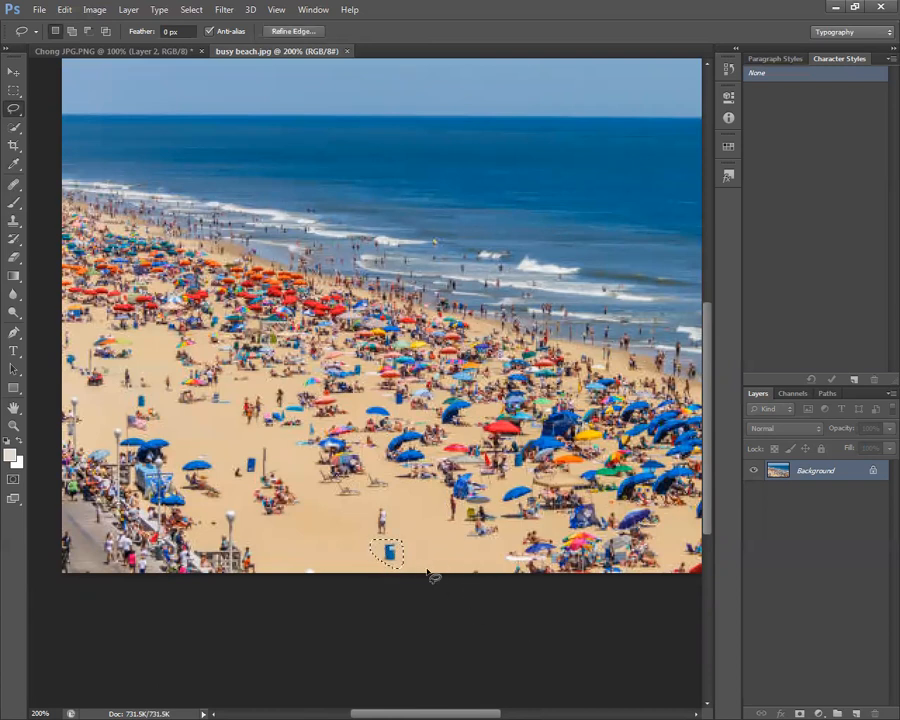
Remove the selected blue bin with a Content-Aware fill in Normal mode at 100% opacity, and deselect.
left_click(65, 10)
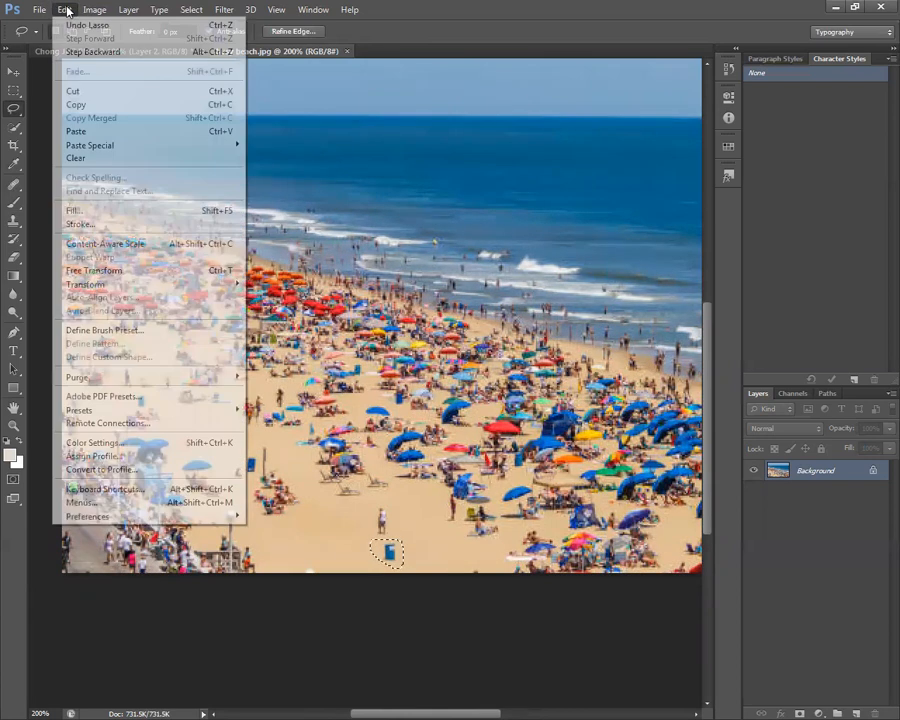
left_click(95, 209)
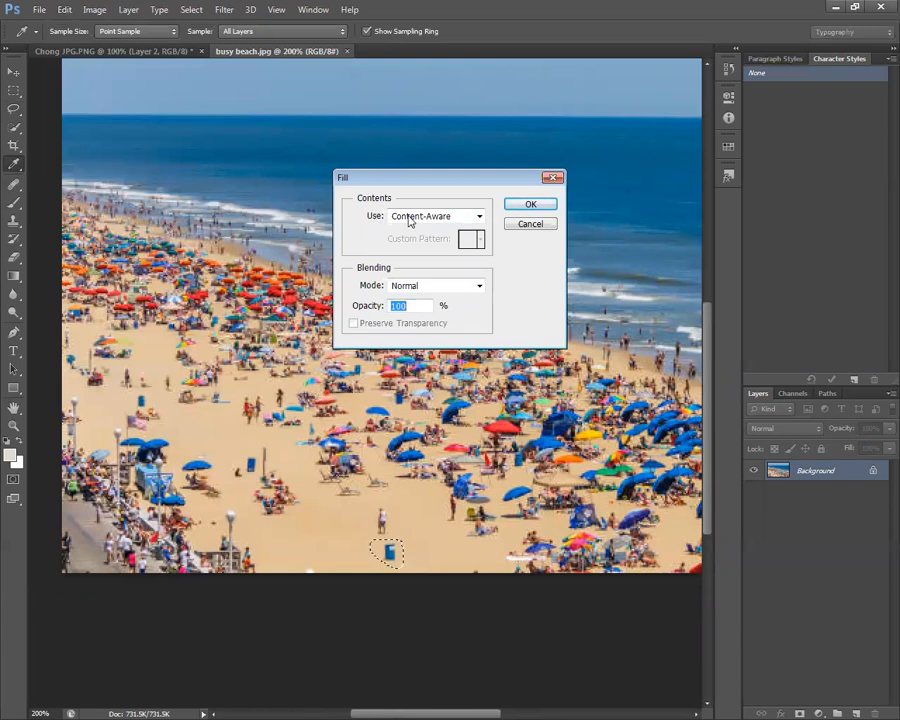
left_click(540, 204)
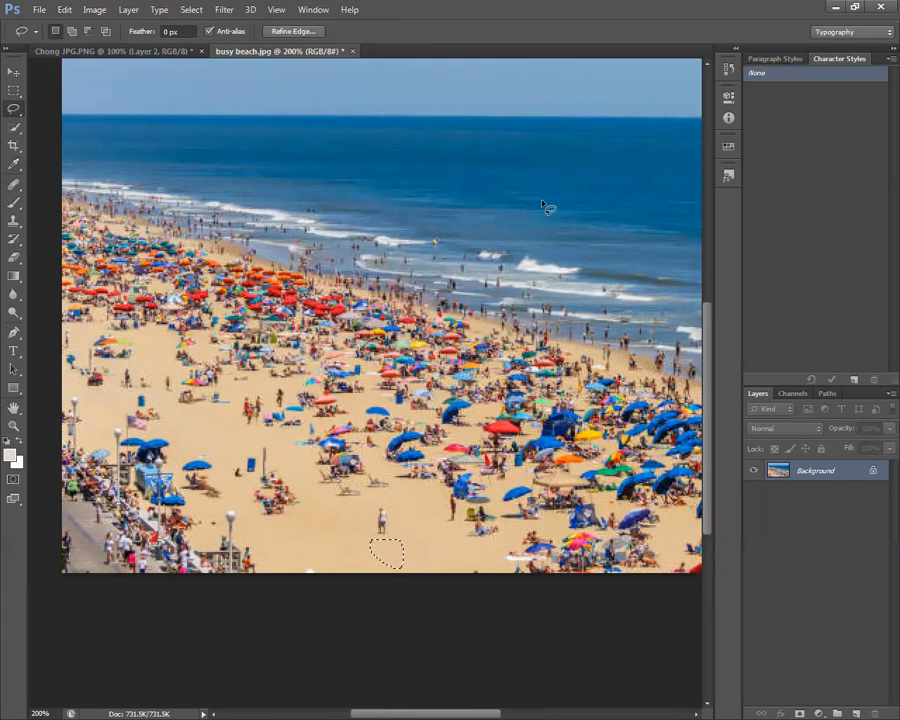
left_click(189, 10)
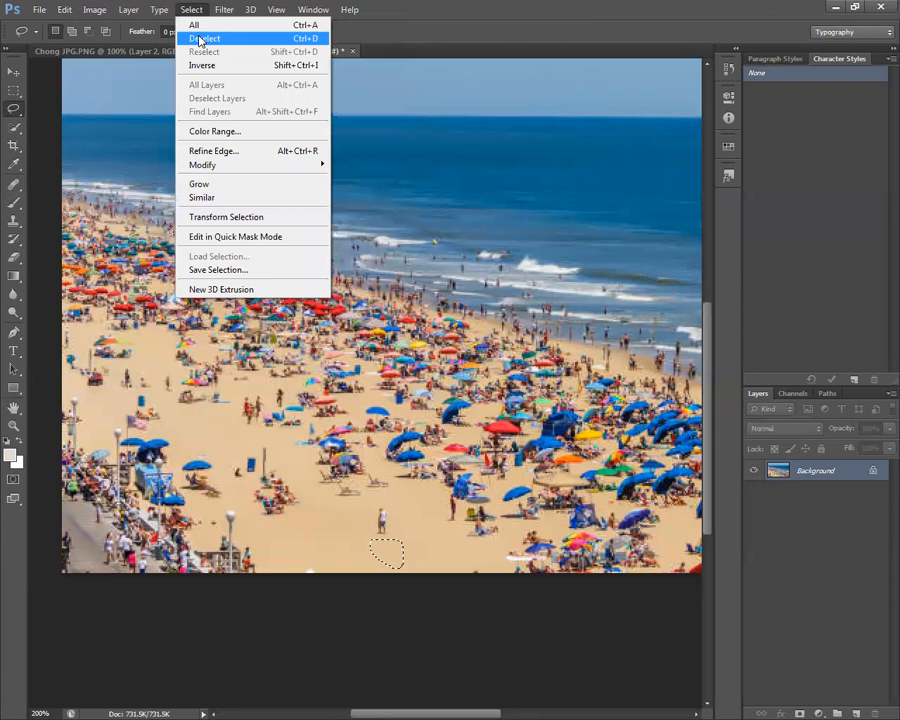
left_click(199, 39)
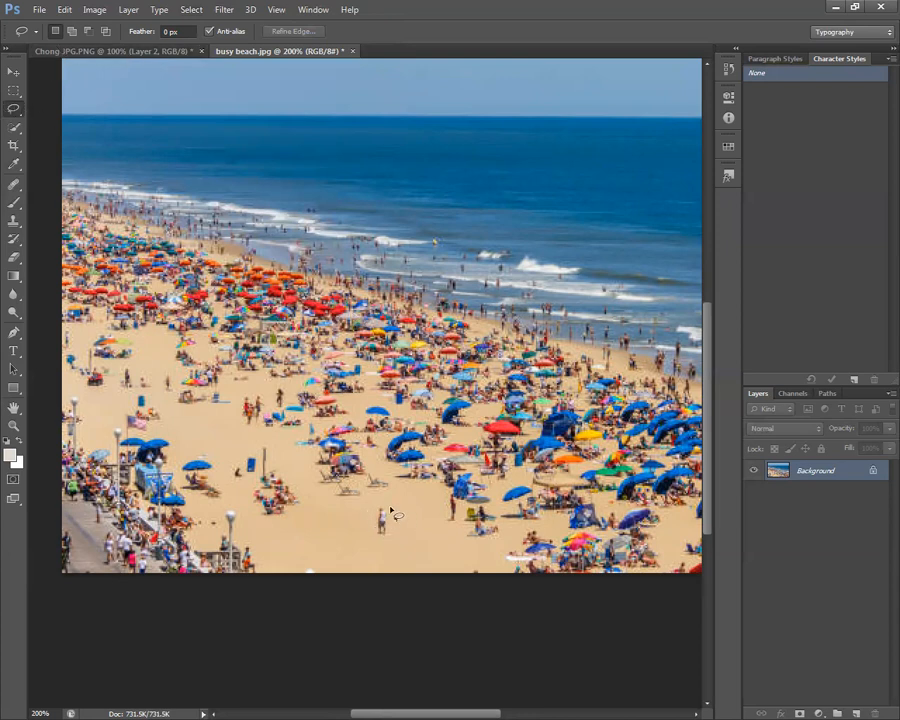
Lasso the lone person standing on the open sand, replace them with a Content-Aware fill, and deselect.
left_click_drag(385, 511, 368, 526)
left_click_drag(385, 511, 378, 514)
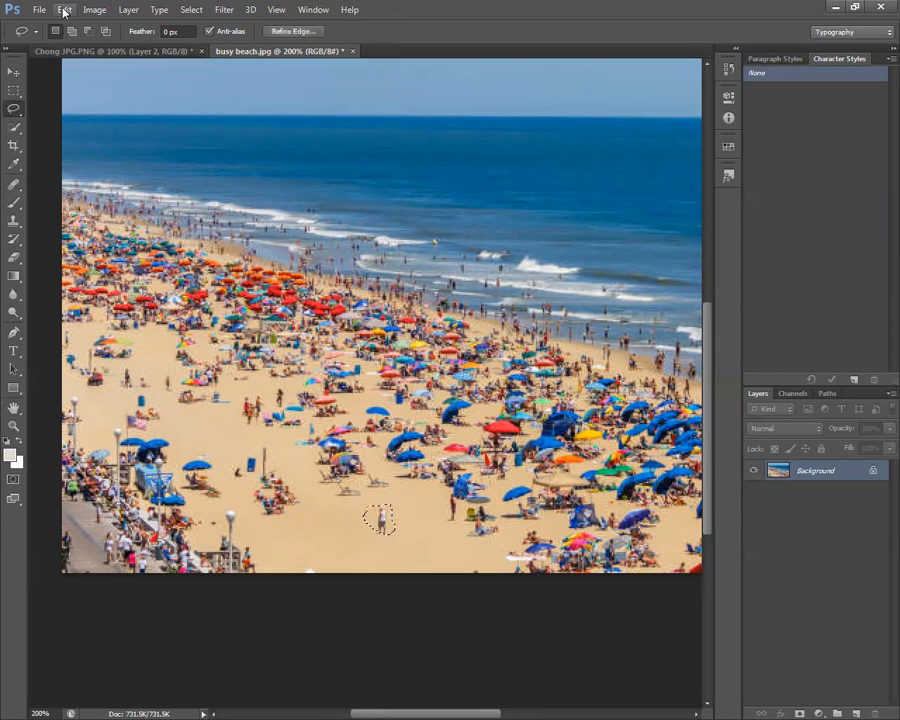
left_click(64, 12)
left_click(117, 207)
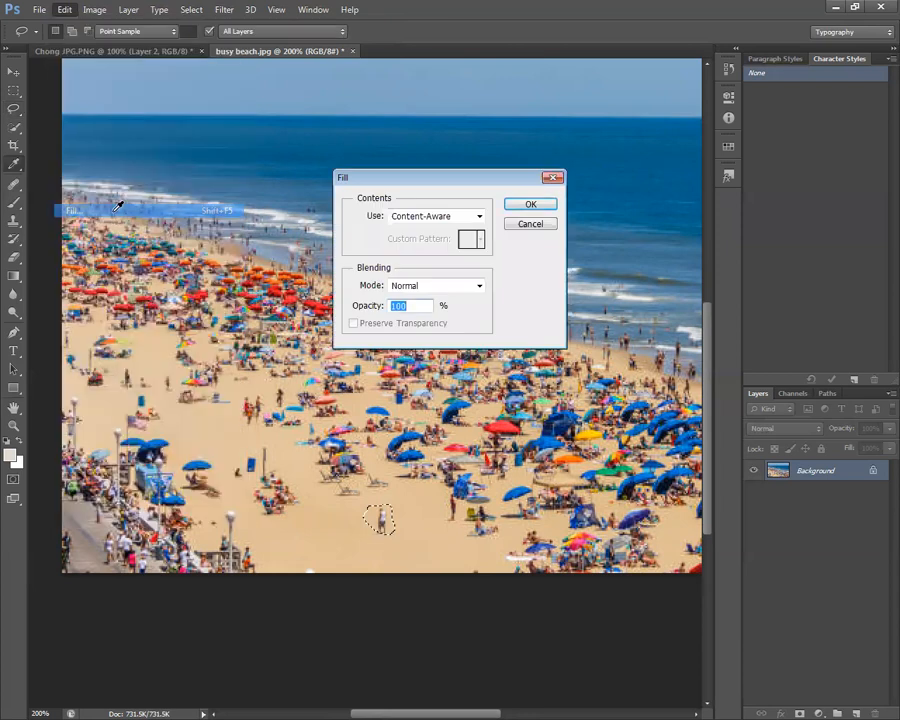
left_click(533, 206)
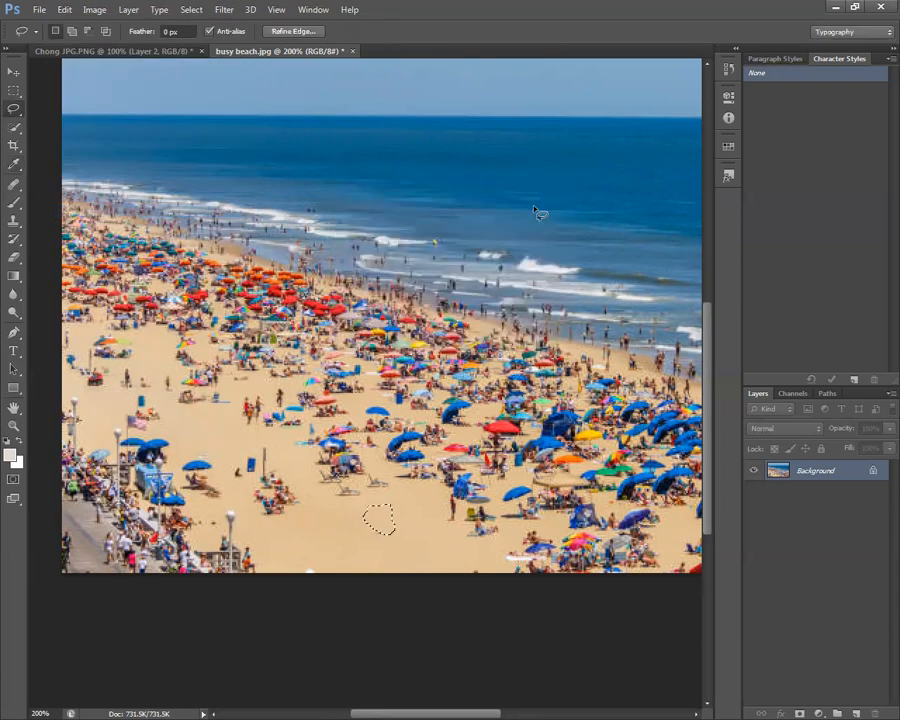
left_click(191, 9)
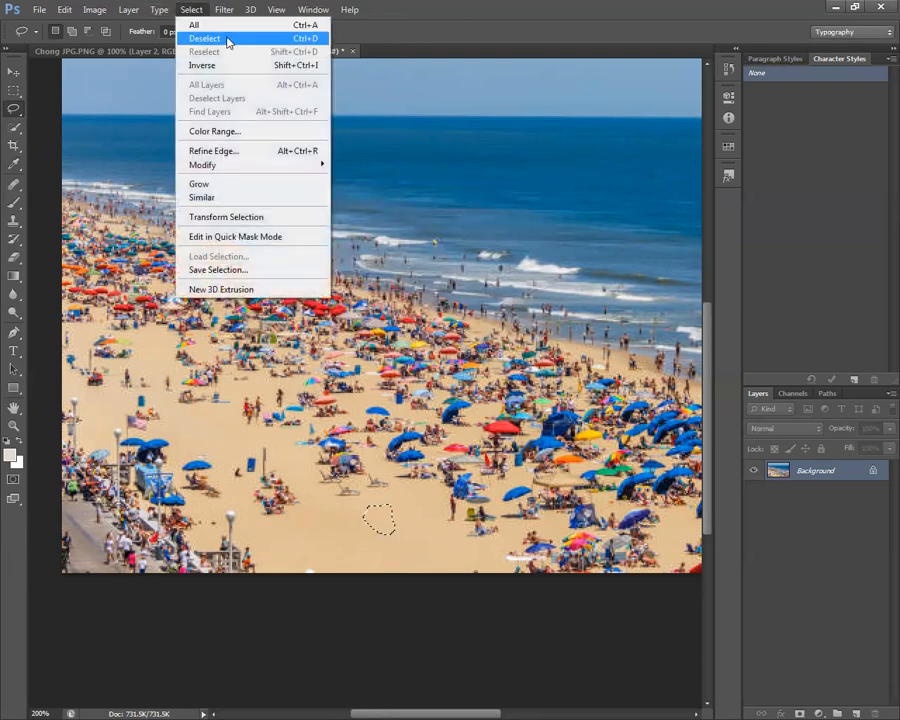
left_click(228, 39)
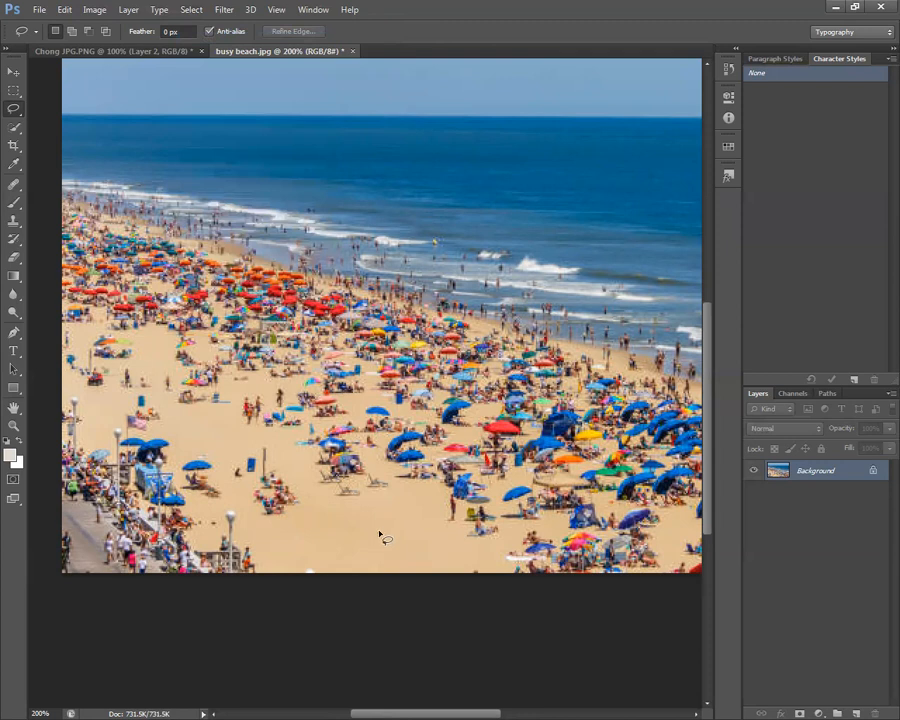
Use Content-Aware Move to shift the blue umbrella and sunbather near the boardwalk onto the empty sand below the deck chairs, and deselect.
left_click(15, 186)
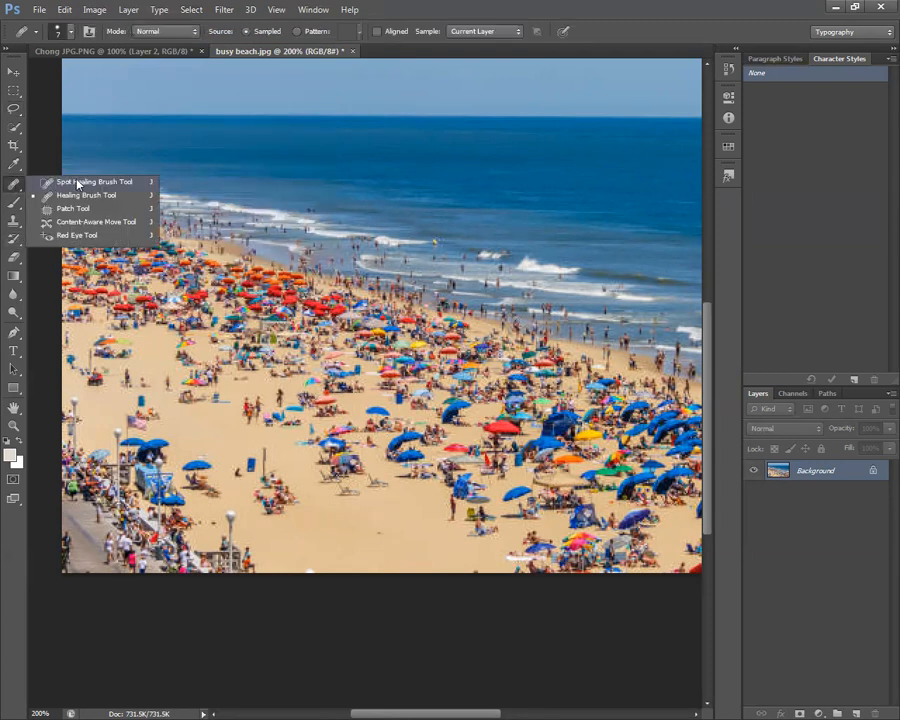
left_click(60, 182)
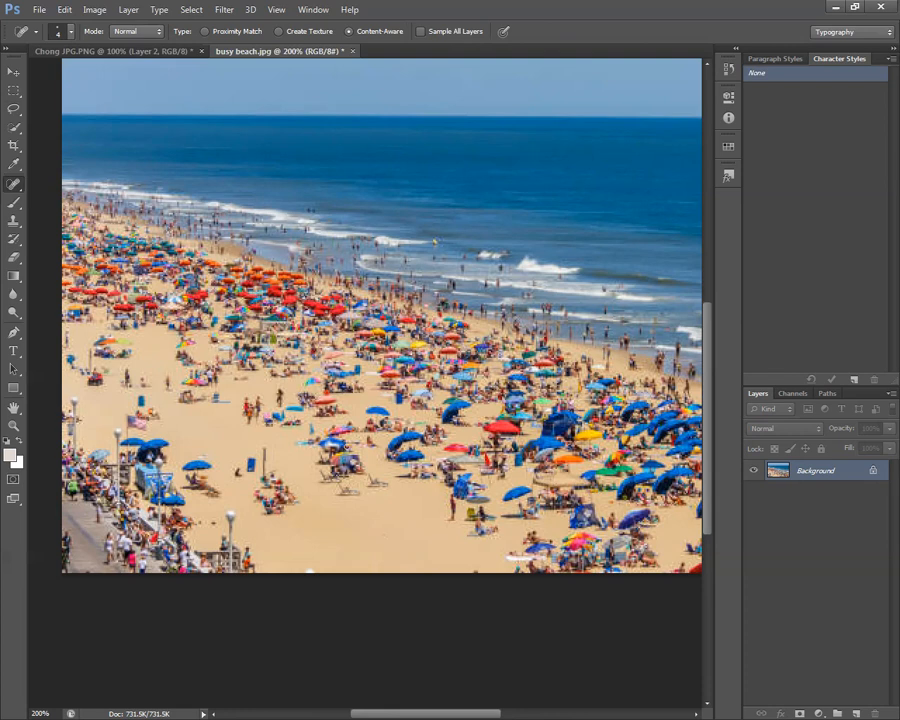
left_click(13, 188)
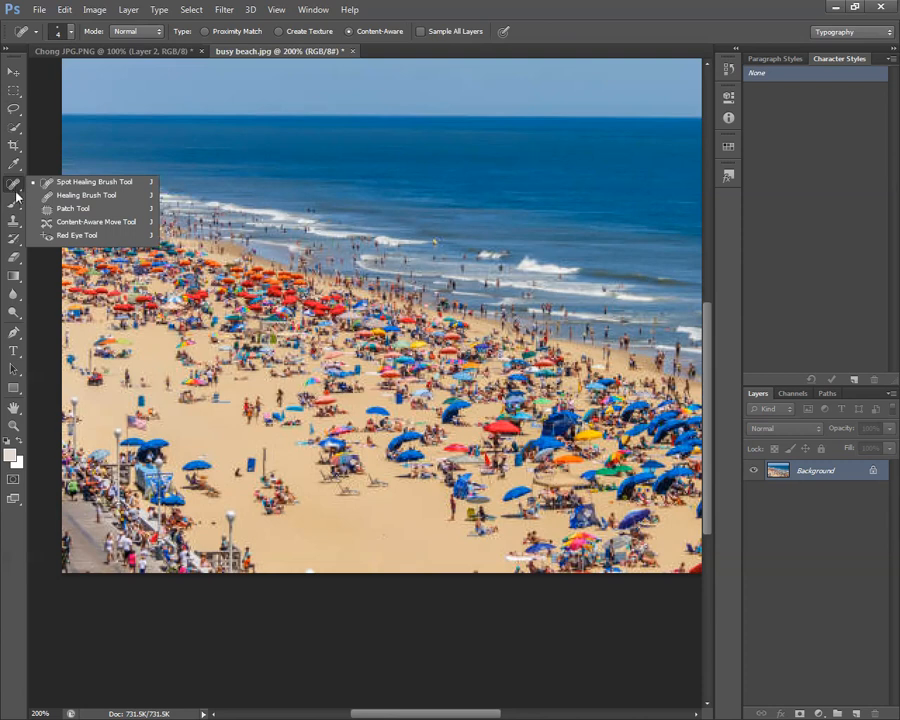
left_click(93, 225)
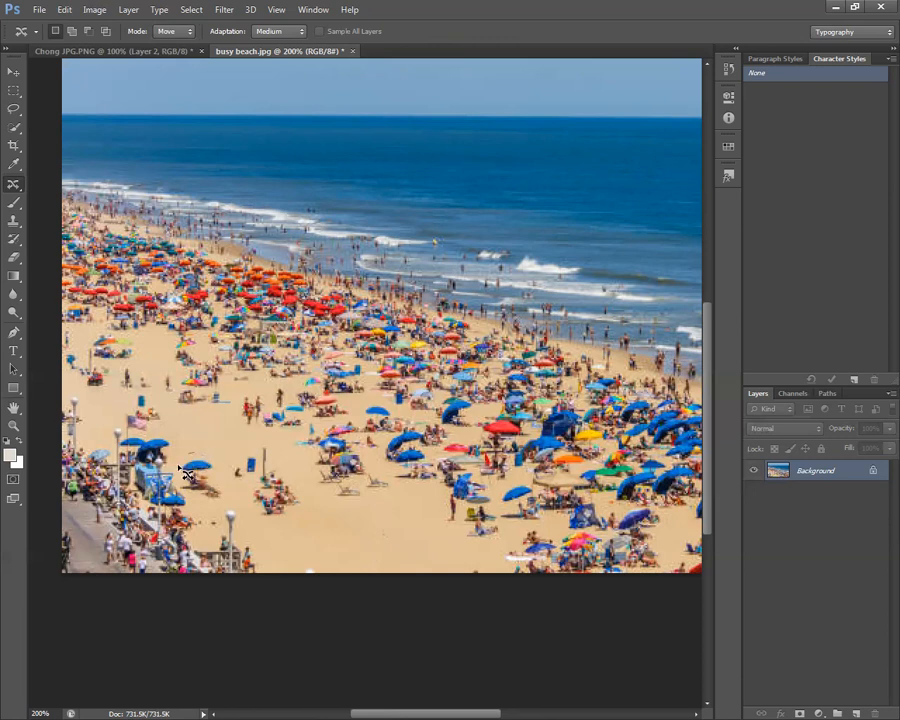
mouse_move(210, 520)
left_mouse_down()
mouse_move(231, 514)
mouse_move(212, 465)
mouse_move(200, 463)
mouse_move(229, 497)
mouse_move(351, 524)
left_mouse_up()
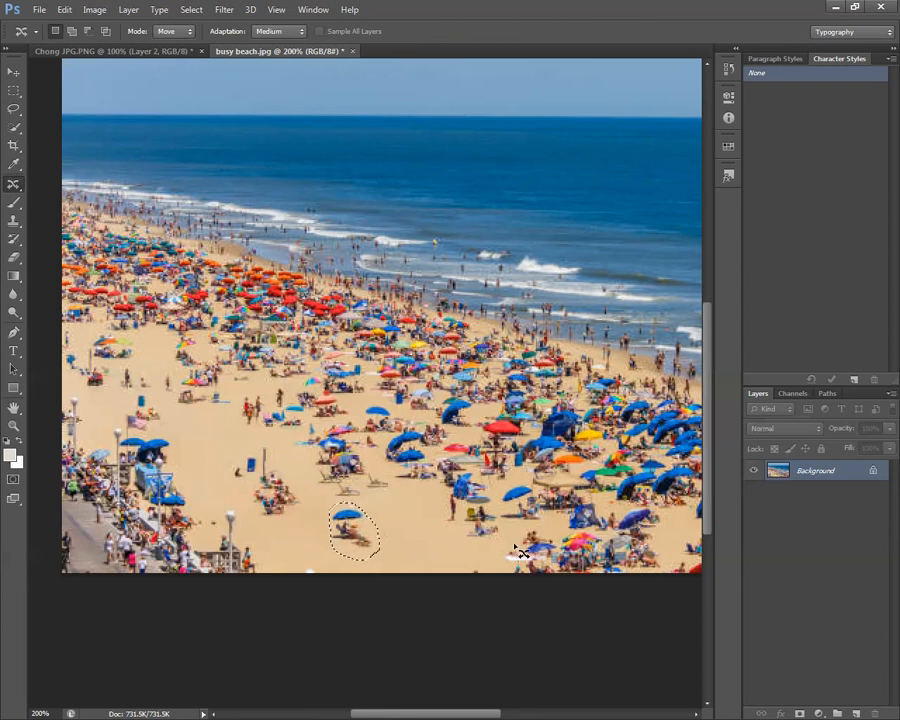
left_click(193, 10)
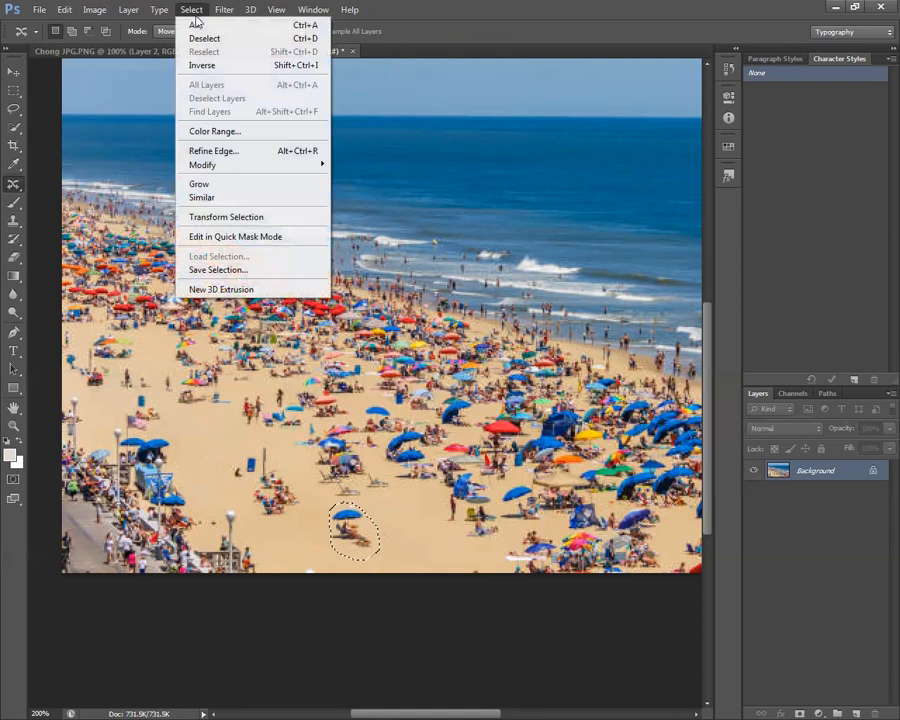
left_click(204, 38)
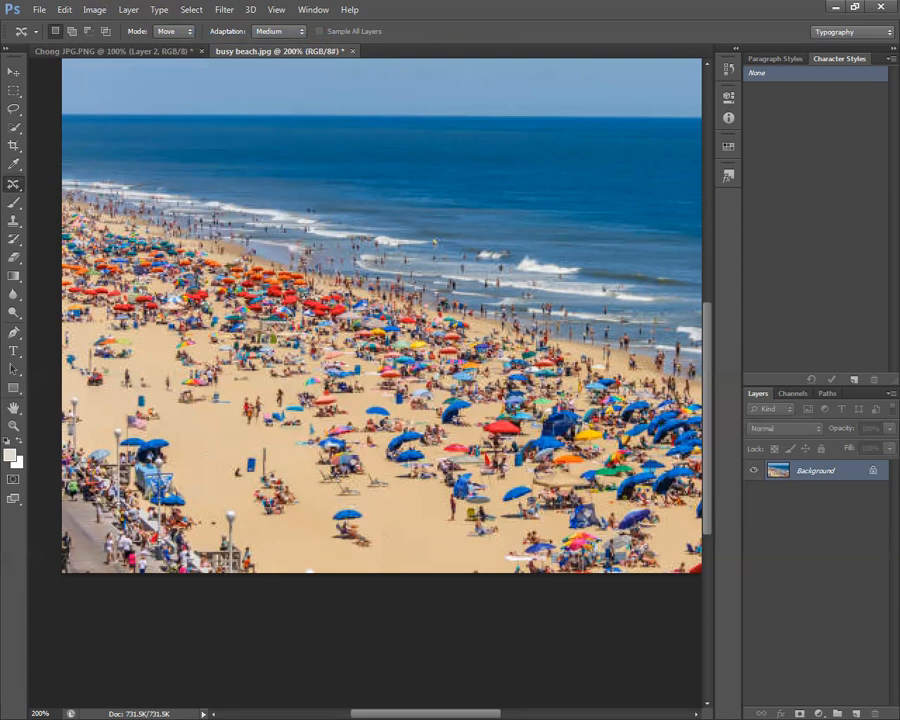
Try a Content-Aware Move of the same umbrella and sunbather into the sea, undo the move, and deselect.
mouse_move(331, 505)
left_mouse_down()
mouse_move(323, 520)
mouse_move(357, 567)
mouse_move(390, 556)
mouse_move(380, 524)
mouse_move(334, 507)
mouse_move(362, 516)
mouse_move(510, 212)
mouse_move(506, 160)
left_mouse_up()
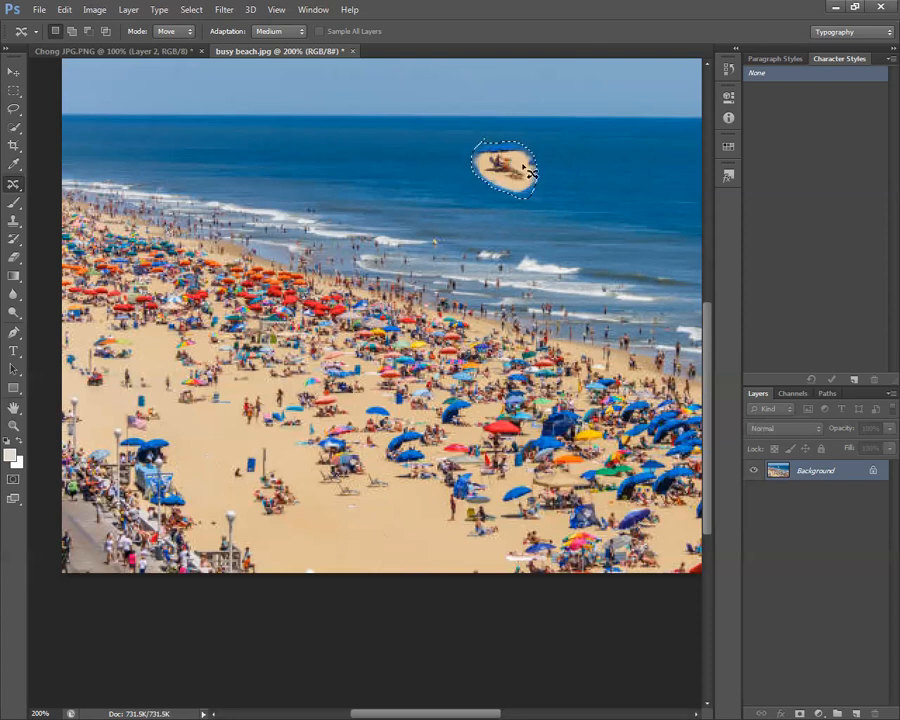
key("ctrl+z")
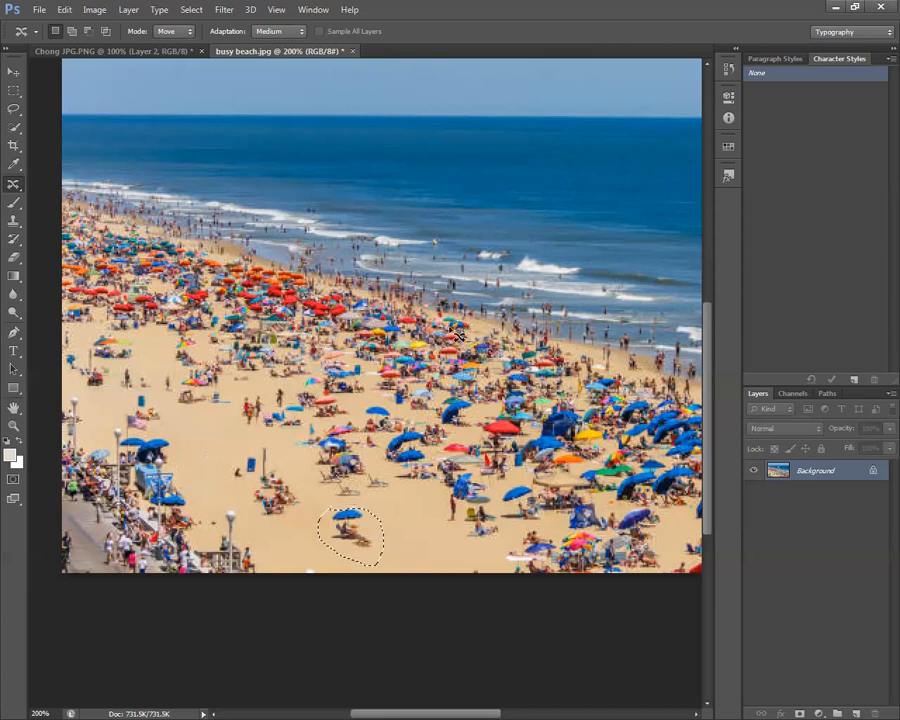
scroll(372, 271, "up", 1)
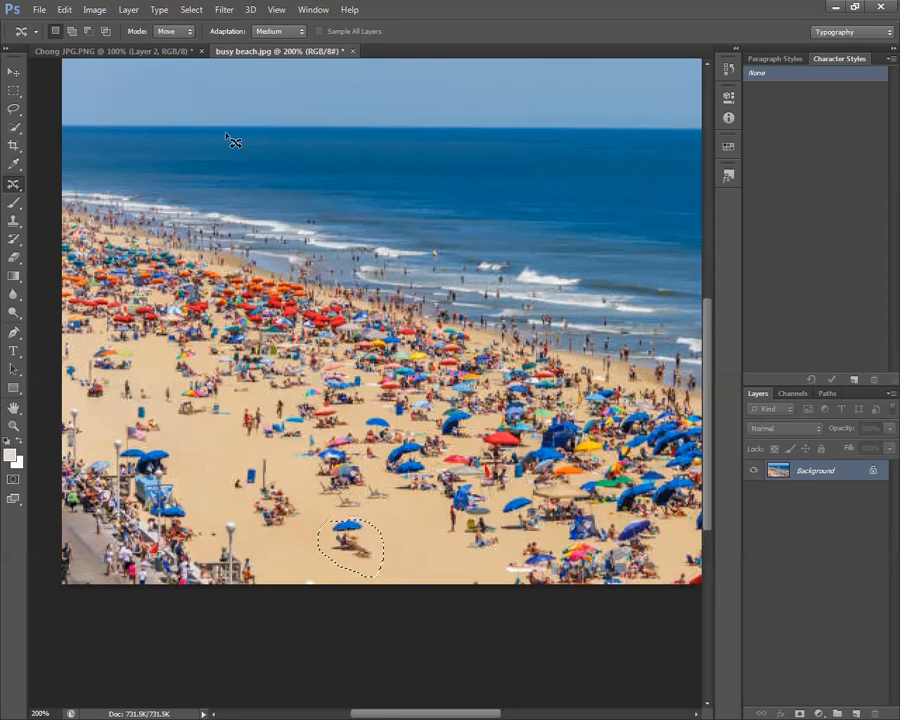
left_click(191, 10)
left_click(221, 38)
Switch back to the portrait document and move the man's photo layer to the top of the layer stack.
left_click(136, 51)
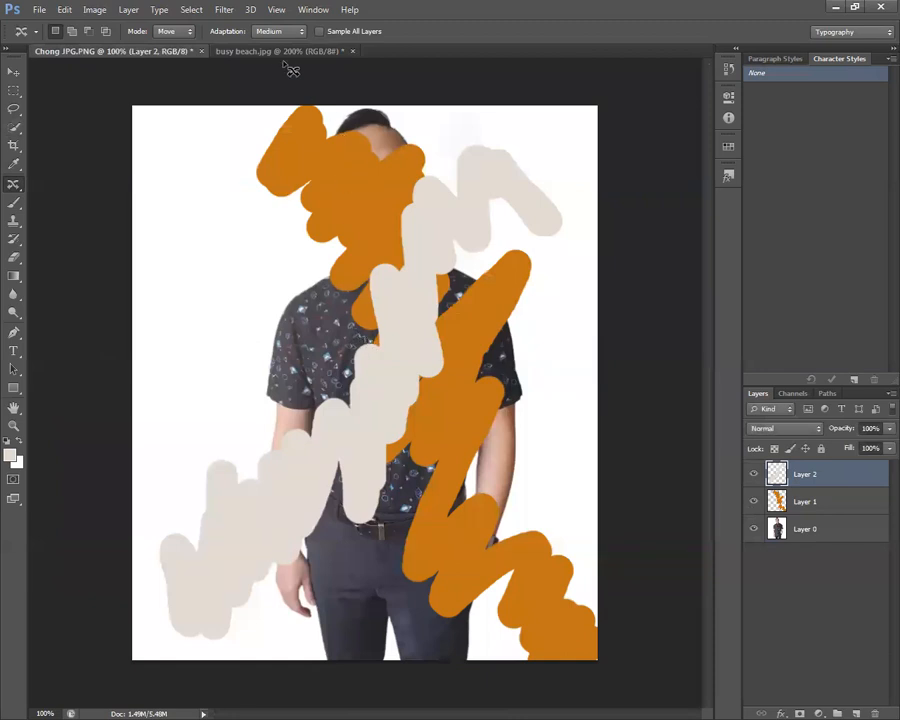
left_click(238, 52)
left_click(143, 53)
mouse_move(828, 533)
left_mouse_down()
mouse_move(828, 464)
mouse_move(816, 468)
mouse_move(821, 547)
mouse_move(817, 478)
left_mouse_up()
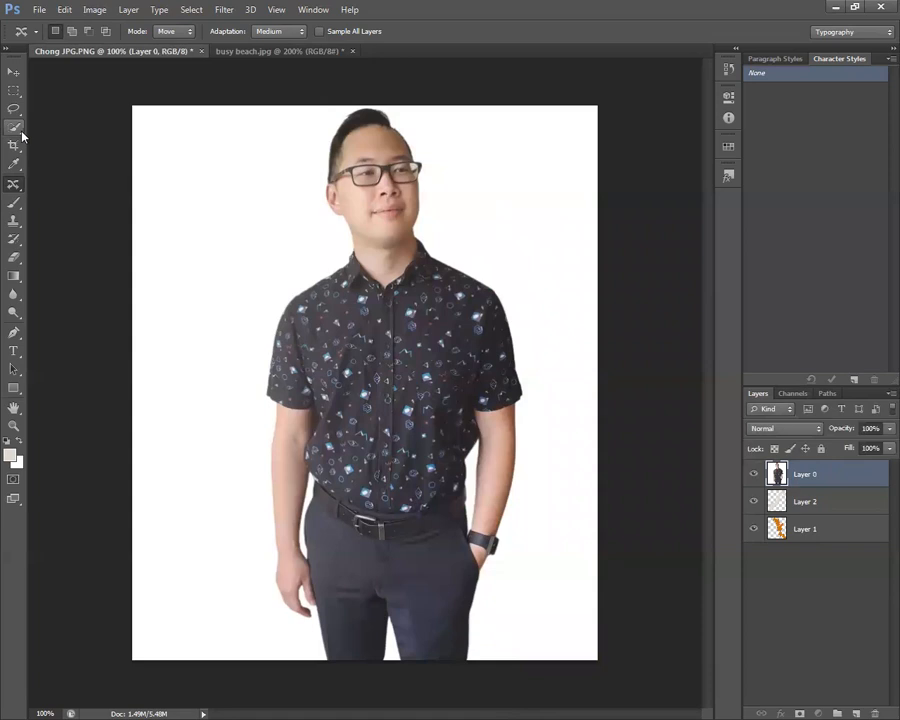
Try to select the white background around the man with the Quick Selection tool in Quick Mask mode, and deselect.
key("q")
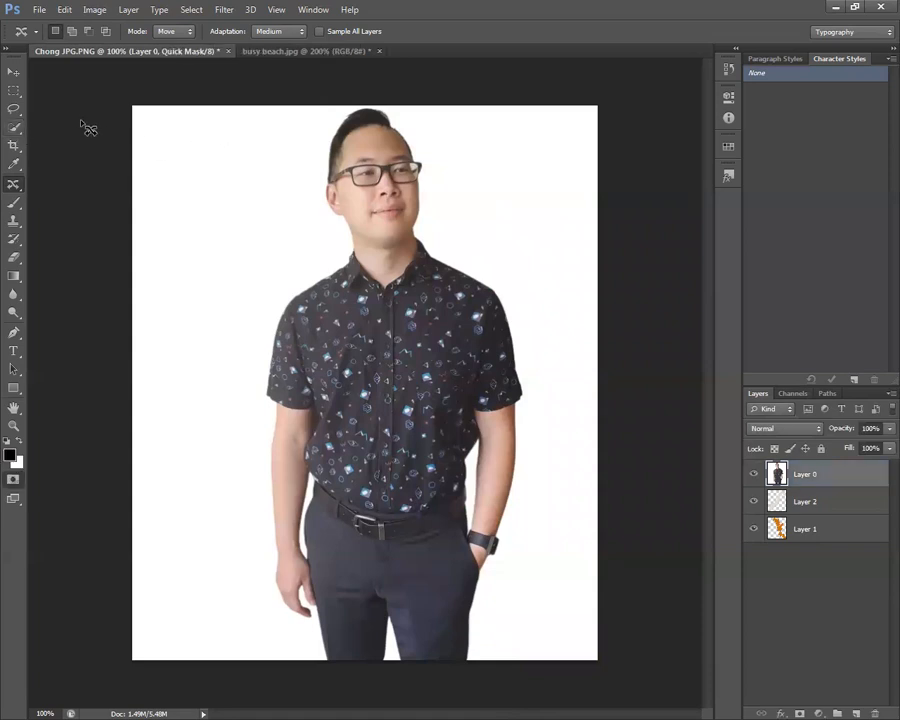
left_click(13, 131)
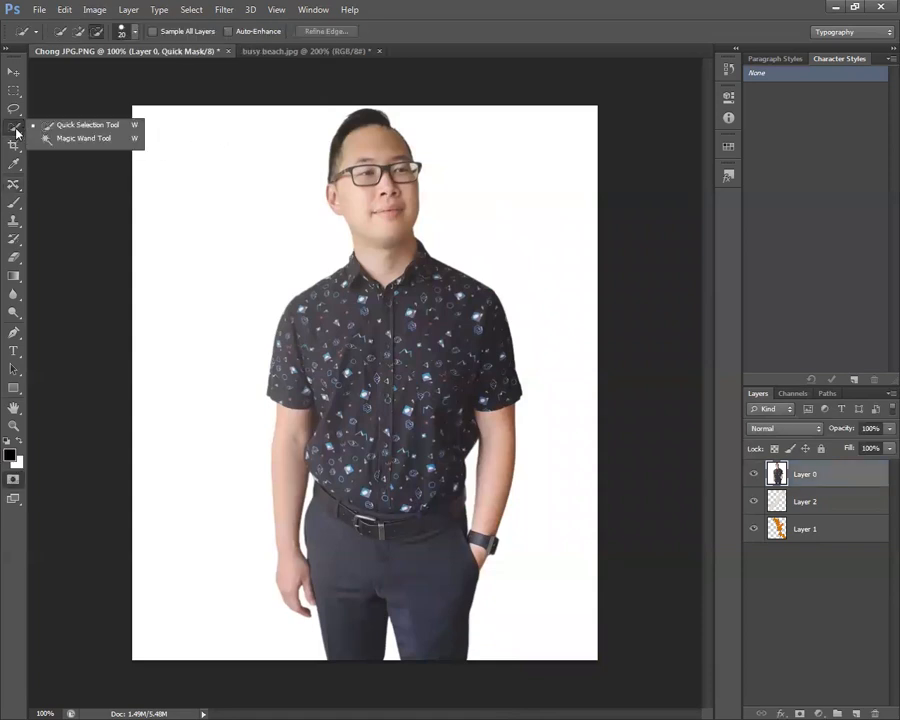
left_click(16, 131)
left_click(16, 131)
left_click(14, 127)
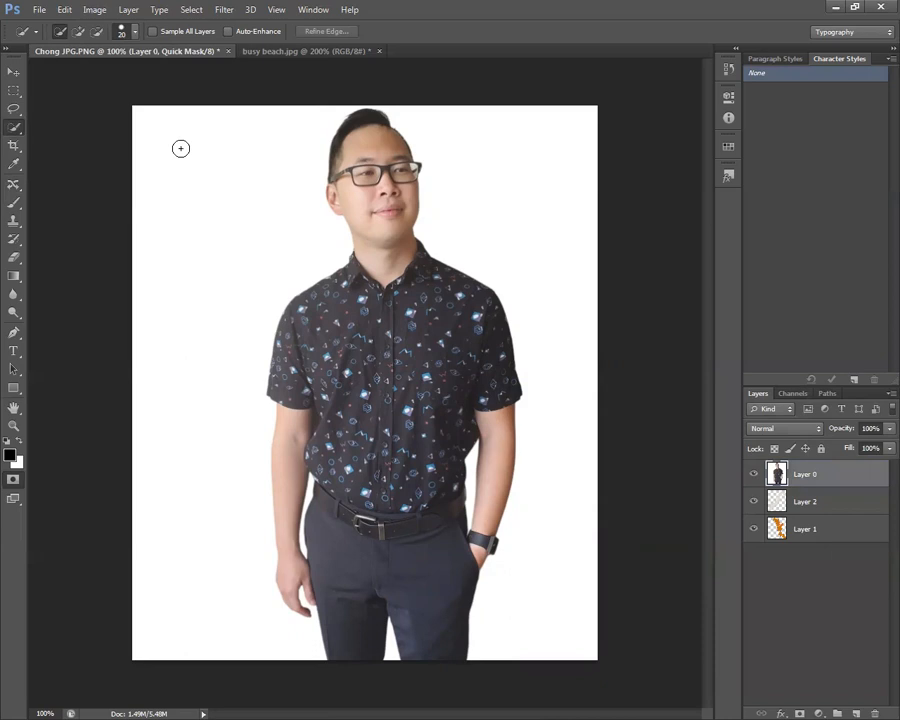
mouse_move(179, 142)
left_mouse_down()
mouse_move(158, 199)
mouse_move(196, 139)
mouse_move(215, 137)
mouse_move(212, 202)
mouse_move(258, 146)
mouse_move(243, 180)
mouse_move(207, 218)
mouse_move(165, 238)
mouse_move(152, 300)
mouse_move(143, 465)
mouse_move(159, 617)
left_mouse_up()
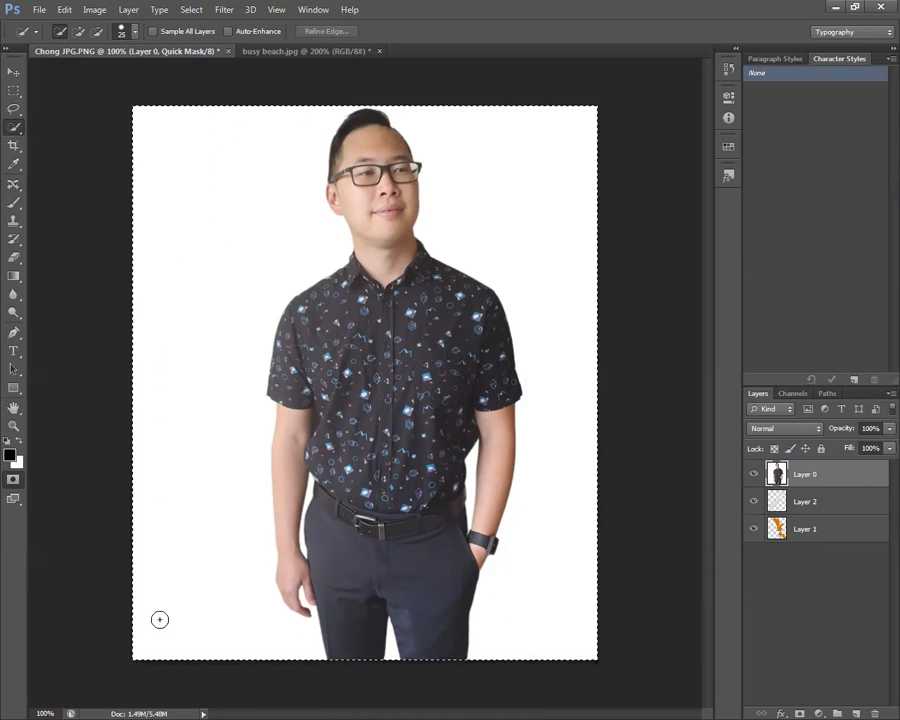
left_click_drag(442, 88, 534, 147)
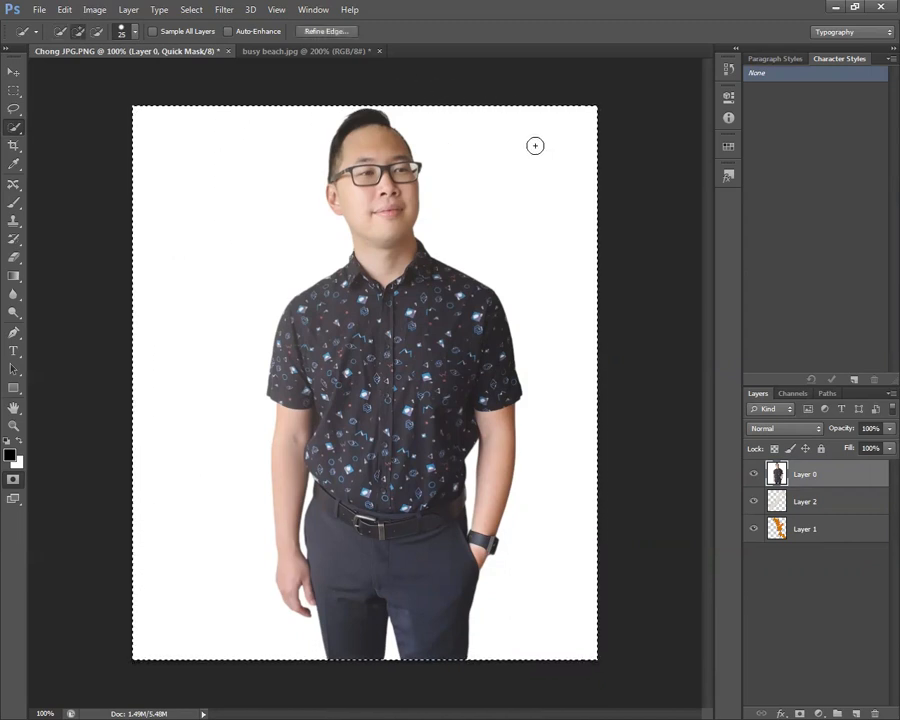
key("ctrl+d")
Brush a new quick selection over the white background and subtract the man's torso from it.
mouse_move(215, 129)
left_mouse_down()
mouse_move(202, 180)
mouse_move(223, 189)
mouse_move(254, 175)
mouse_move(321, 117)
left_mouse_up()
mouse_move(249, 173)
left_mouse_down()
mouse_move(229, 213)
mouse_move(226, 260)
mouse_move(181, 307)
mouse_move(149, 380)
mouse_move(137, 494)
mouse_move(150, 523)
left_mouse_up()
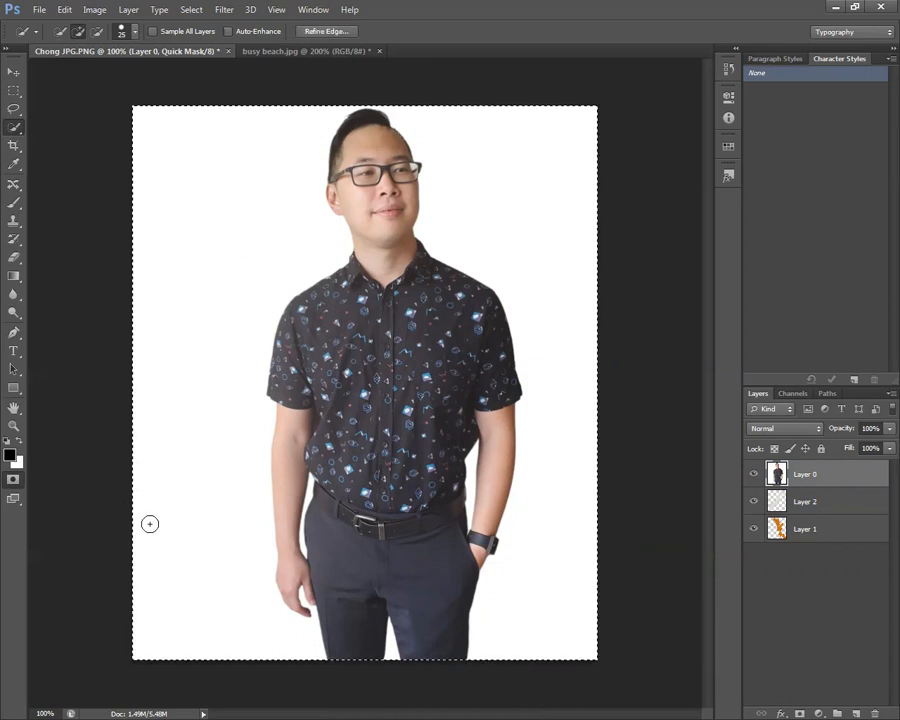
left_click(97, 32)
mouse_move(378, 298)
left_mouse_down()
mouse_move(369, 352)
mouse_move(339, 385)
mouse_move(330, 340)
mouse_move(381, 268)
mouse_move(399, 219)
mouse_move(399, 178)
mouse_move(381, 127)
mouse_move(358, 151)
mouse_move(353, 141)
mouse_move(353, 157)
mouse_move(377, 225)
mouse_move(363, 228)
mouse_move(383, 393)
mouse_move(426, 370)
mouse_move(411, 342)
mouse_move(415, 383)
mouse_move(400, 404)
mouse_move(408, 430)
mouse_move(387, 435)
mouse_move(435, 497)
left_mouse_up()
Add the white background beside the man's watch arm to the quick selection.
key("ctrl+minus")
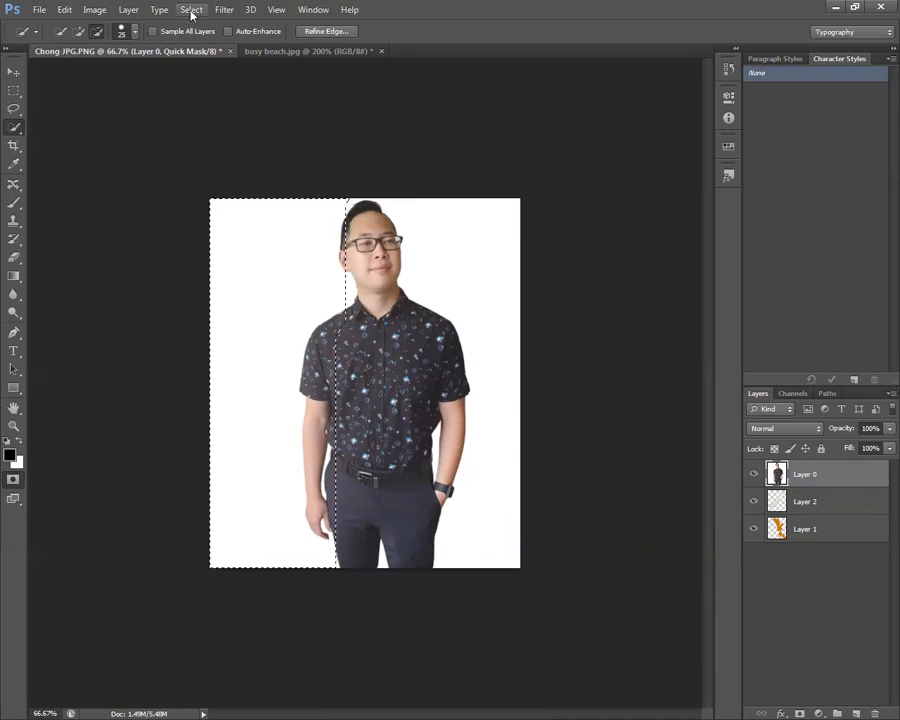
left_click(76, 34)
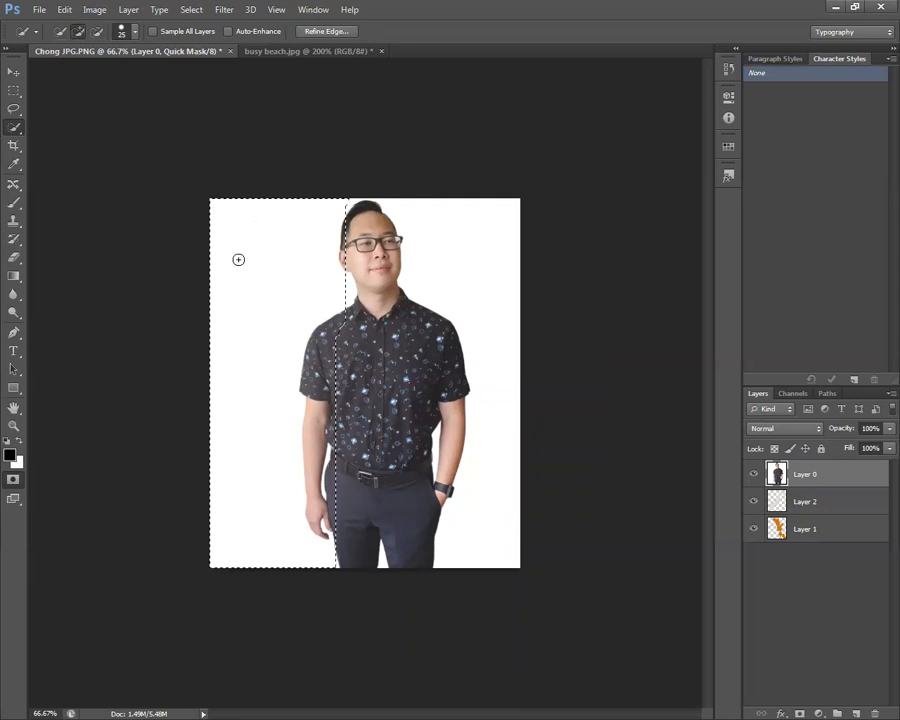
mouse_move(439, 223)
left_mouse_down()
mouse_move(486, 285)
mouse_move(449, 275)
mouse_move(415, 205)
mouse_move(355, 192)
mouse_move(470, 256)
mouse_move(515, 300)
mouse_move(516, 550)
left_mouse_up()
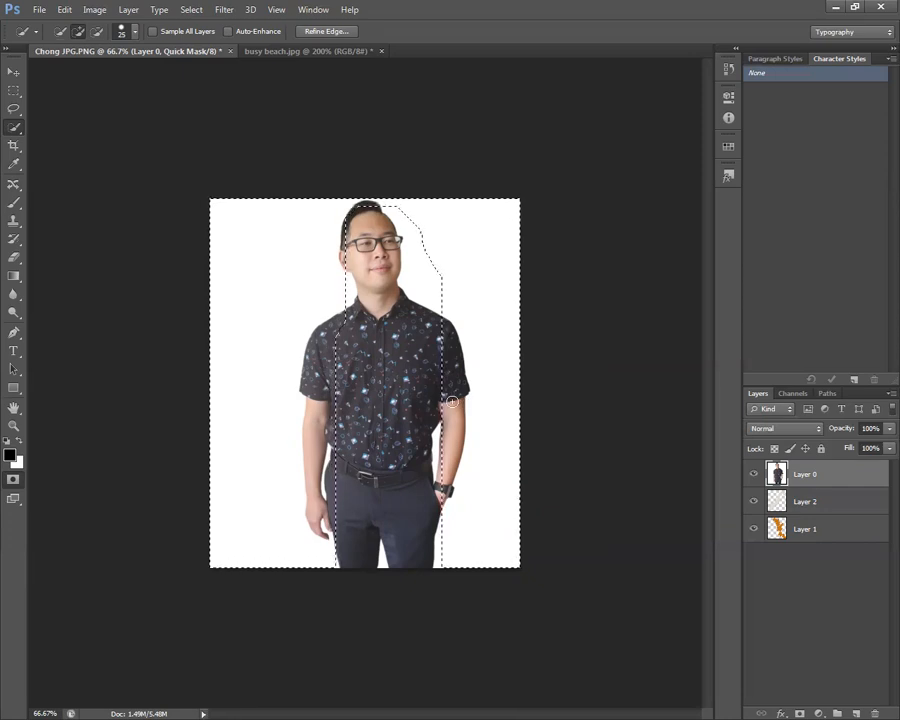
key("ctrl+plus")
key("ctrl+plus")
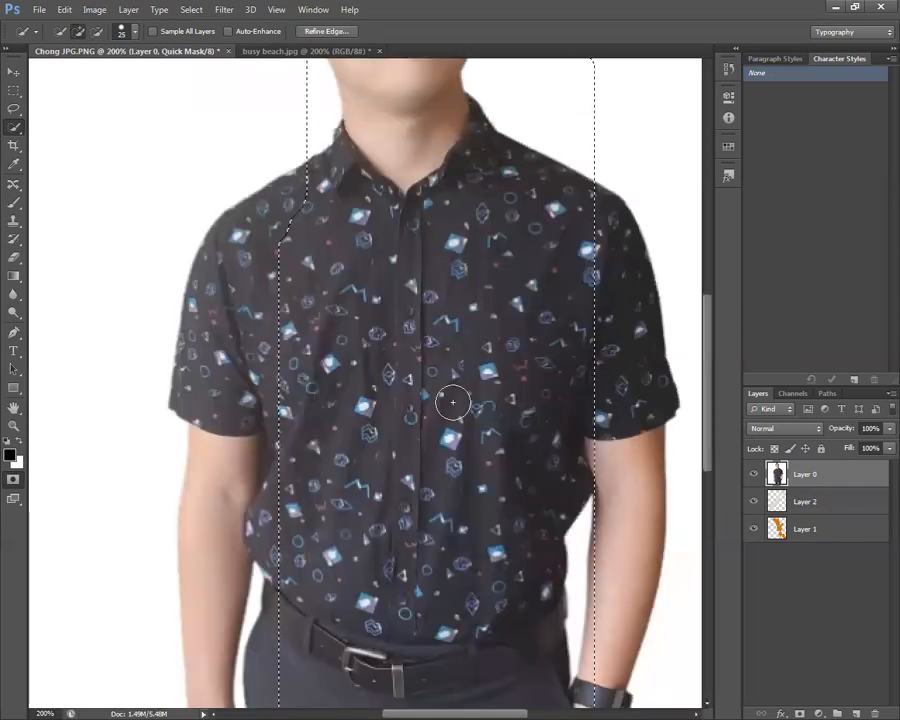
key("ctrl+minus")
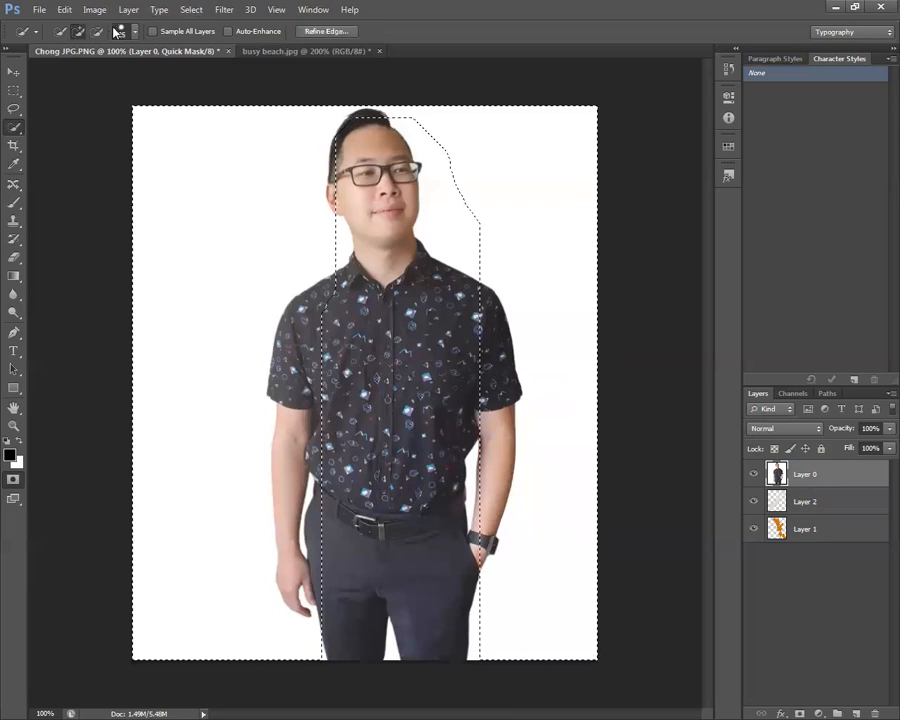
Subtract the man's sleeve and hanging arm from the quick selection, and deselect.
mouse_move(313, 302)
left_mouse_down()
mouse_move(294, 328)
mouse_move(292, 415)
left_mouse_up()
left_click_drag(300, 441, 298, 568)
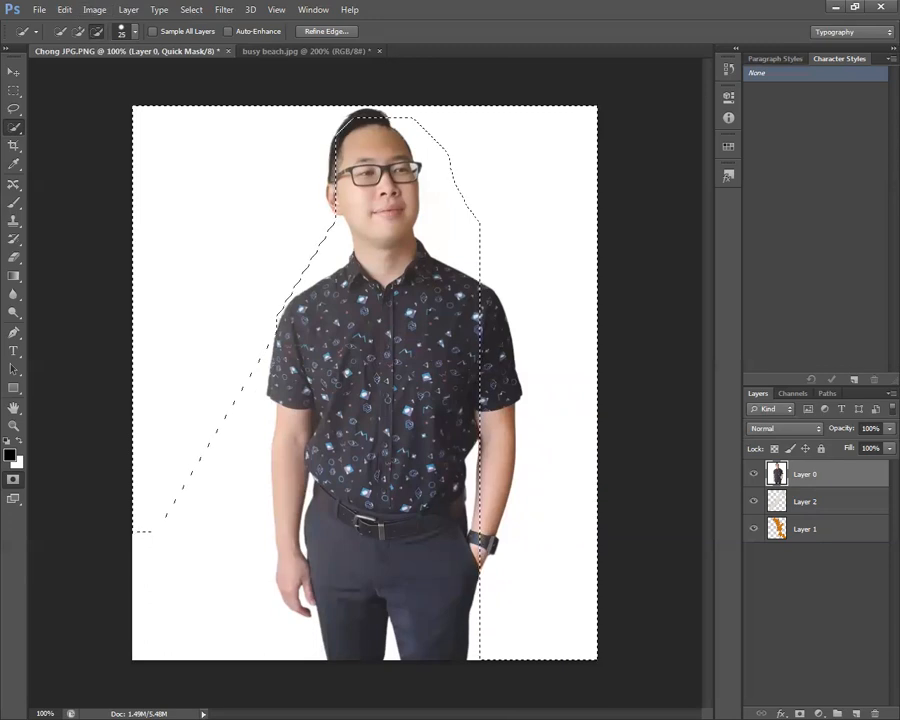
key("ctrl+d")
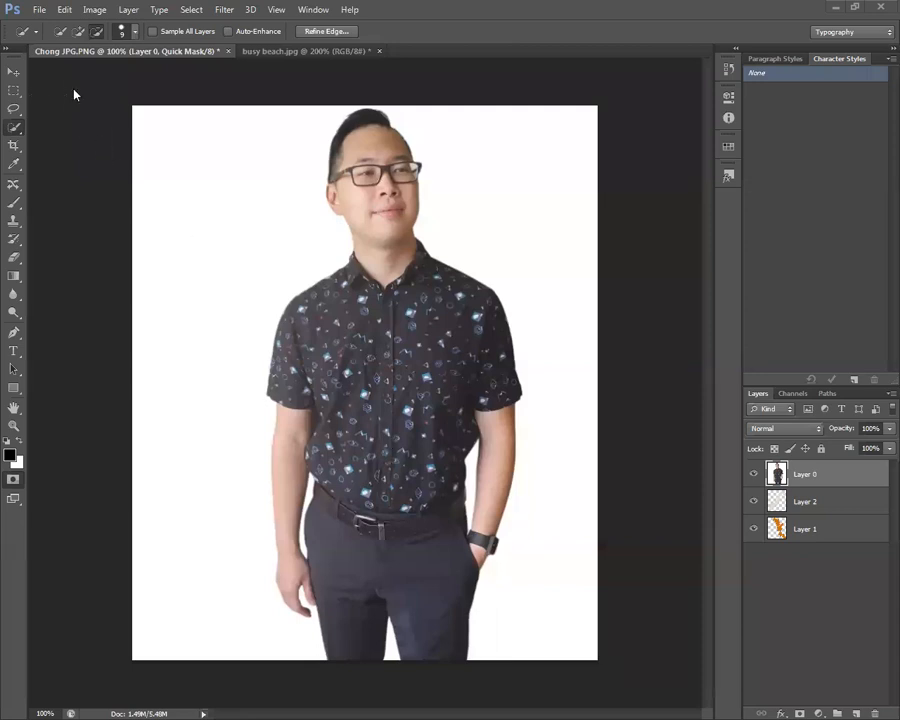
Select the background around the man's outline and open Refine Edge on it with Smart Radius on and radius 1.0 px.
key("ctrl+shift+d")
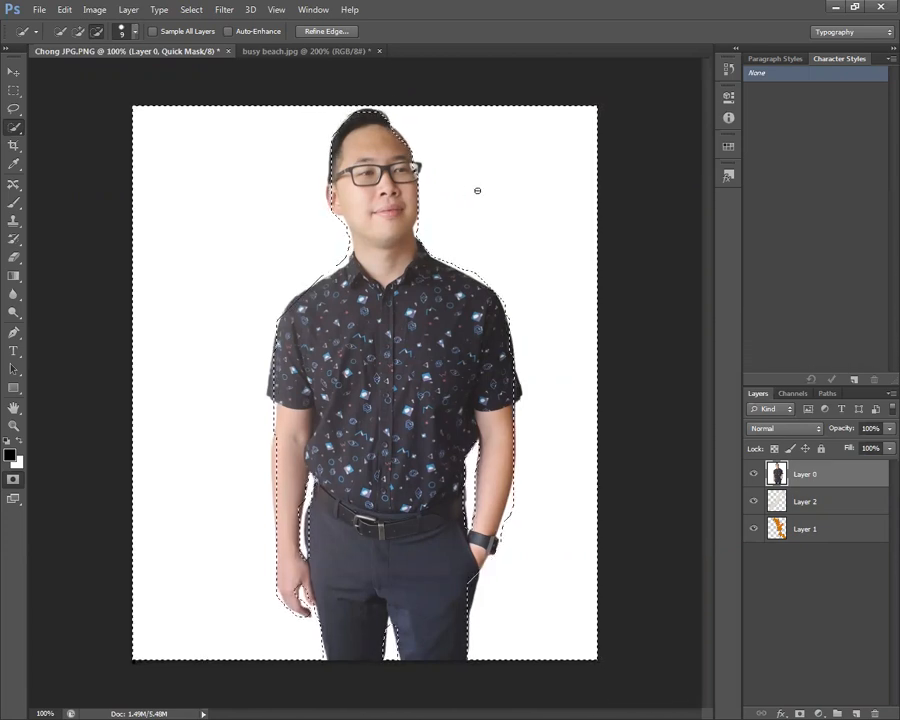
left_click(338, 36)
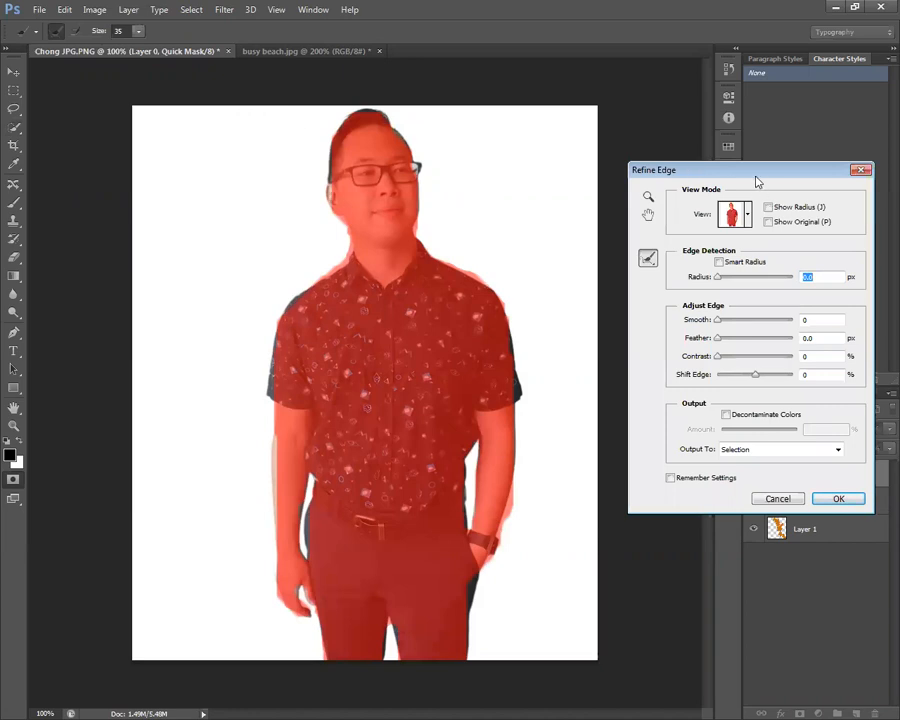
left_click_drag(757, 181, 568, 276)
left_click(549, 308)
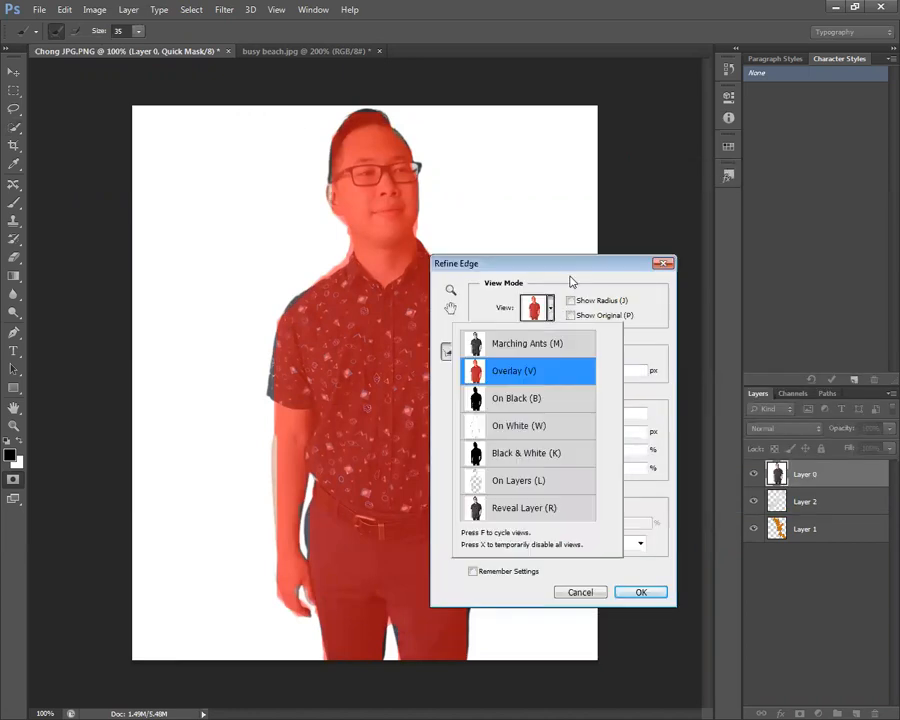
left_click(573, 278)
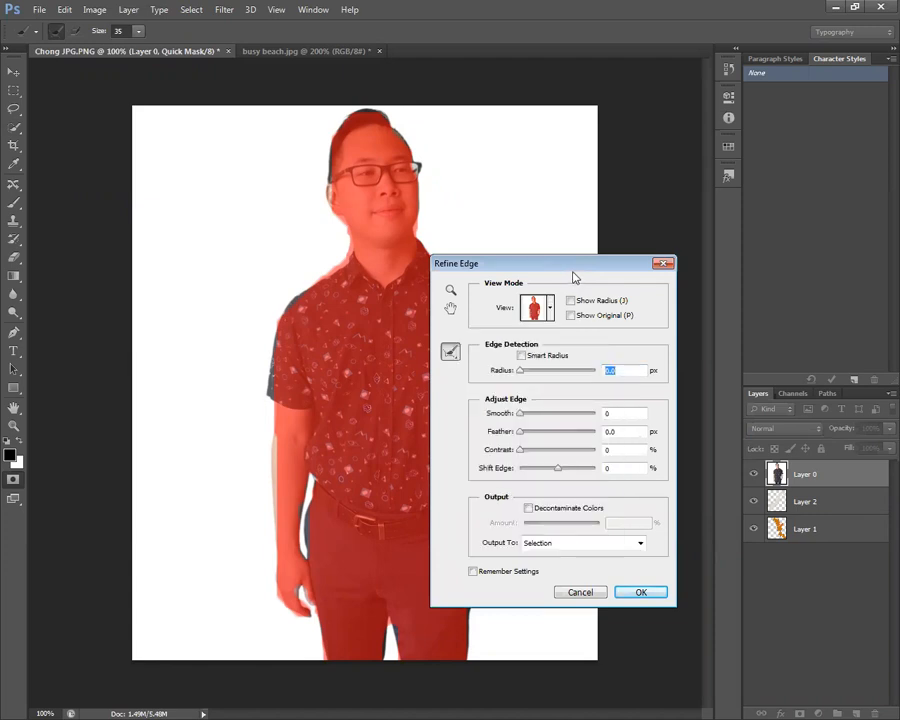
left_click(521, 356)
left_click_drag(525, 373, 527, 371)
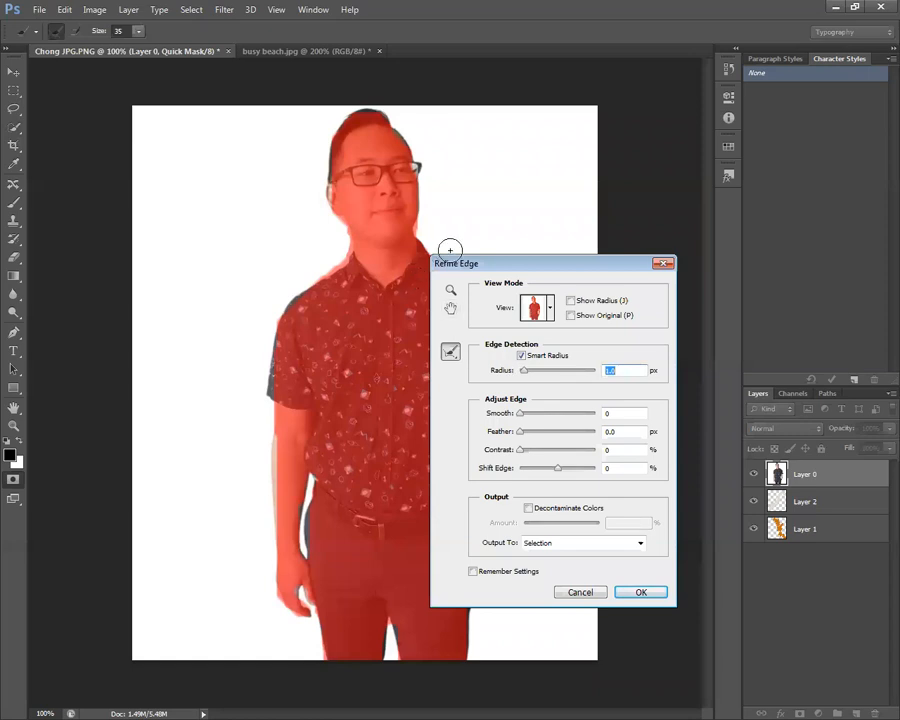
Try refining the selection edge by brushing over the man's sleeves, hanging forearm and head outline.
left_click(294, 302)
mouse_move(297, 302)
left_mouse_down()
mouse_move(278, 330)
mouse_move(274, 384)
left_mouse_up()
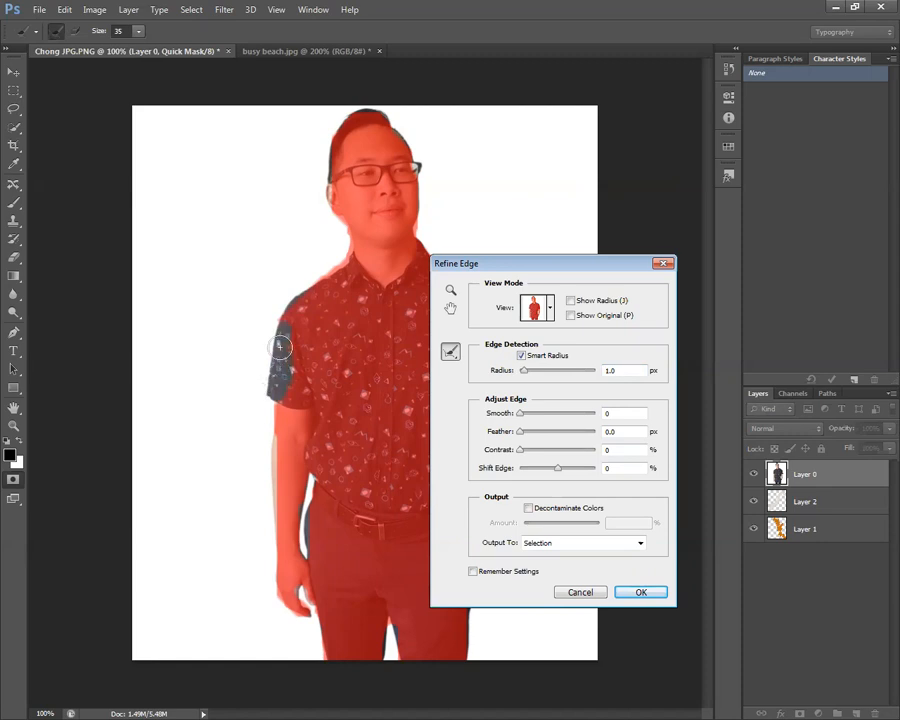
left_click_drag(280, 440, 275, 477)
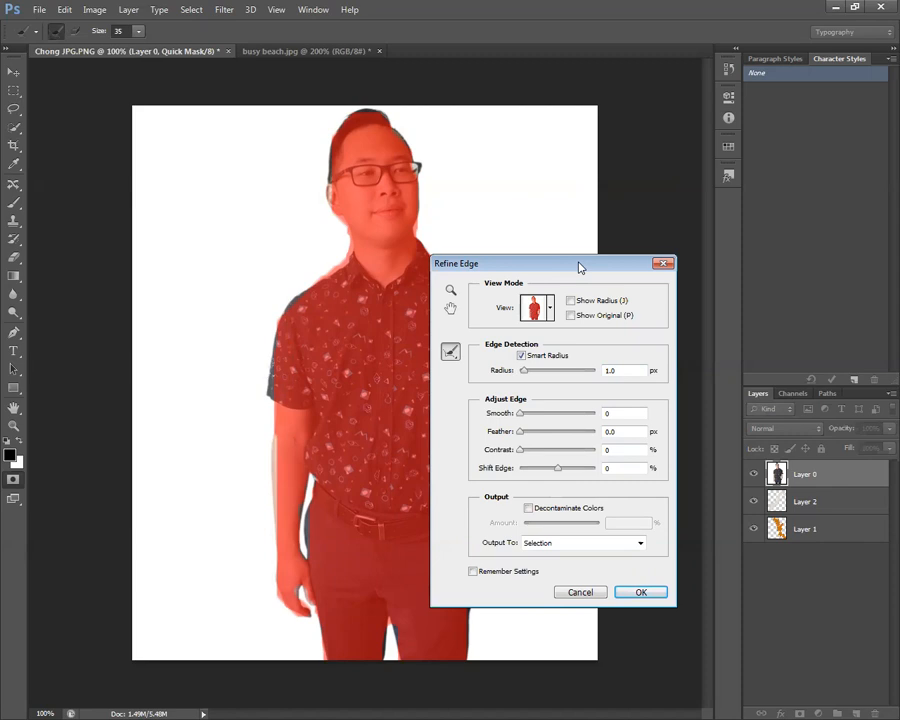
left_click_drag(579, 267, 171, 195)
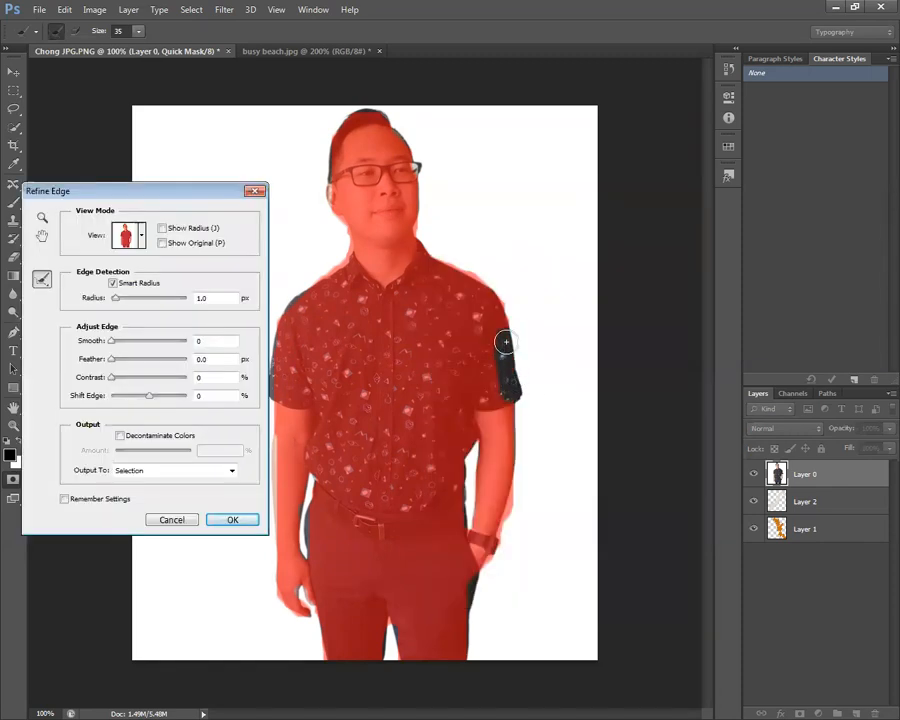
mouse_move(355, 183)
left_mouse_down()
mouse_move(331, 189)
mouse_move(335, 197)
mouse_move(346, 201)
mouse_move(331, 169)
left_mouse_up()
mouse_move(389, 129)
left_mouse_down()
mouse_move(401, 142)
mouse_move(368, 125)
left_mouse_up()
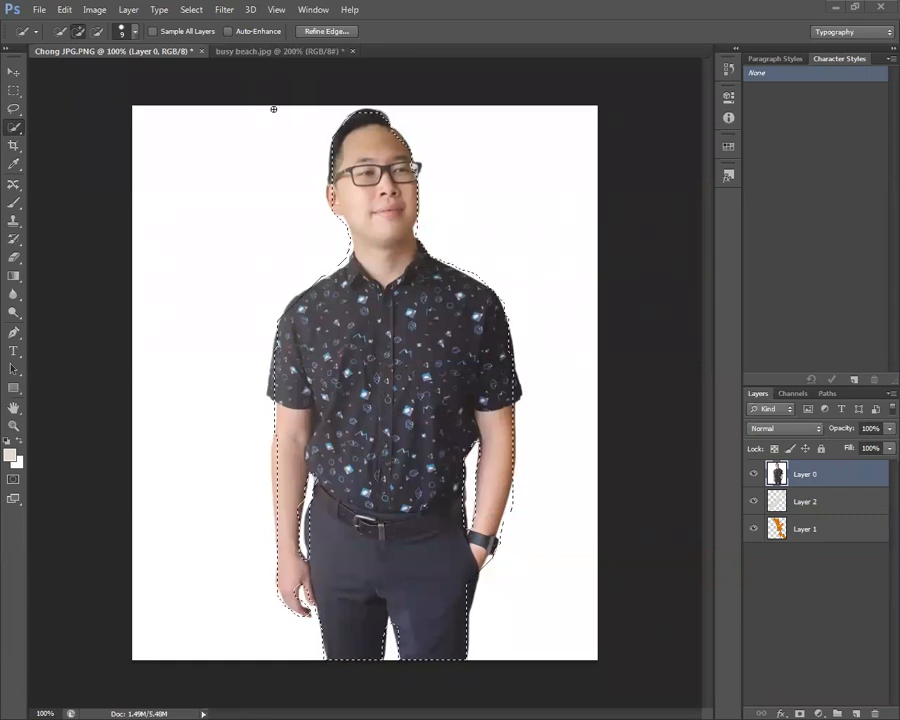
Inspect the man's selection outline with the Quick Mask overlay and return to the normal selection view.
key("q")
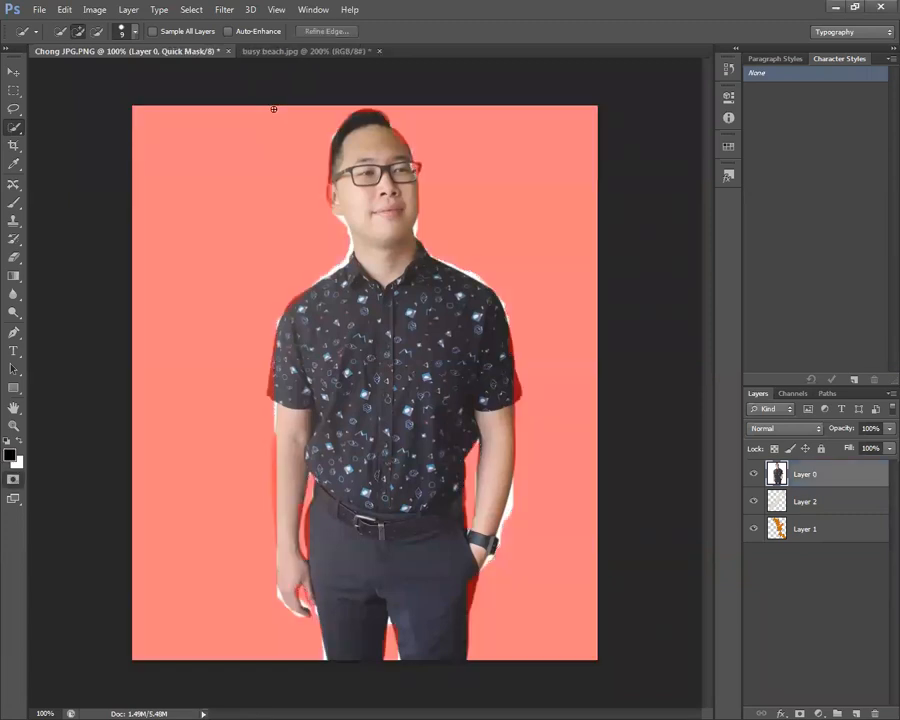
key("q")
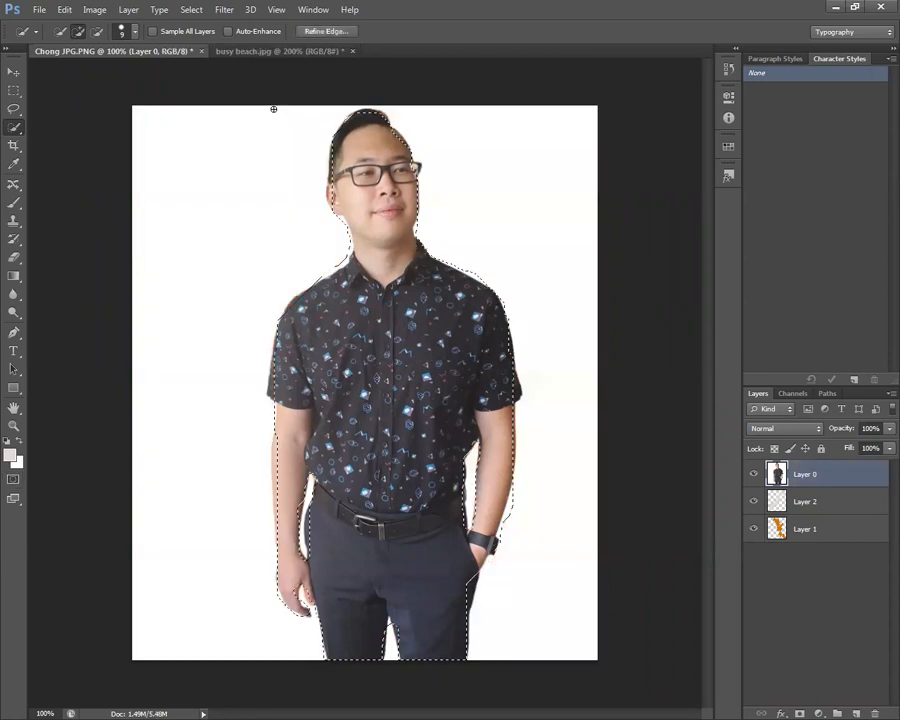
key("q")
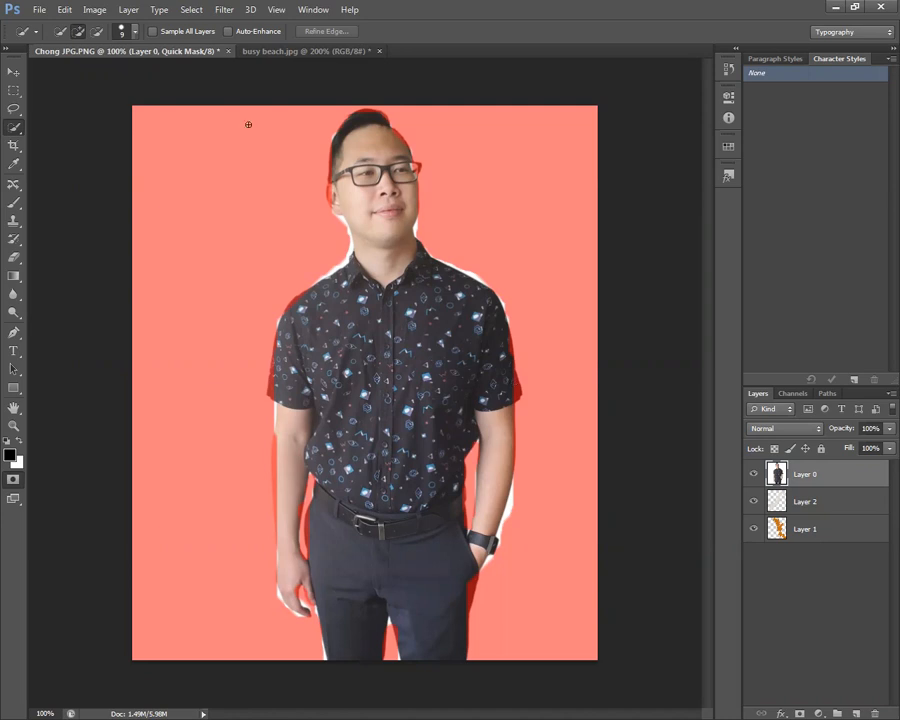
left_click(81, 33)
key("q")
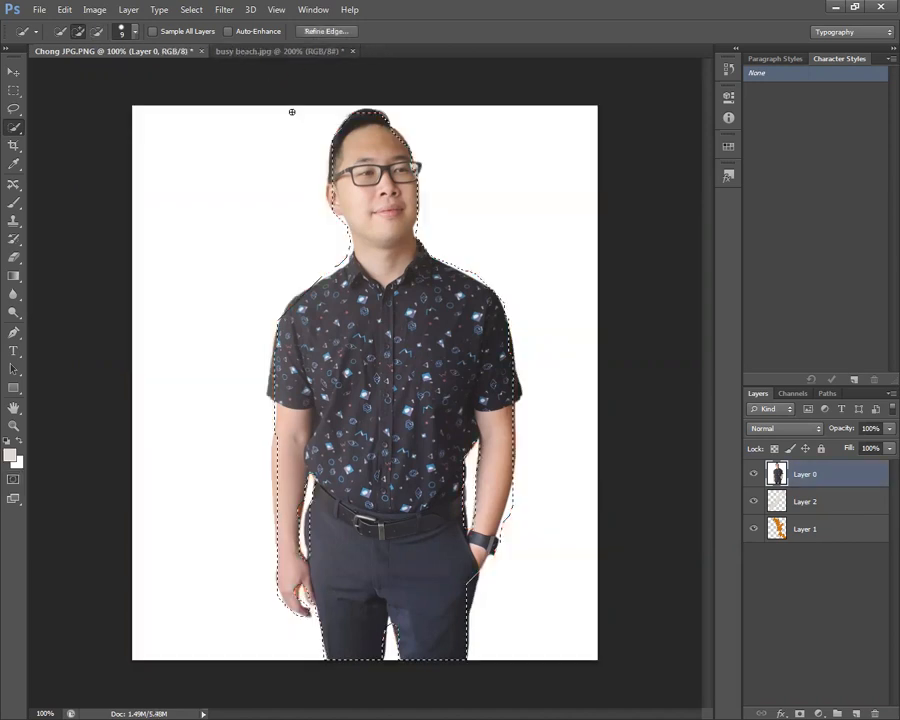
Refine the man's selection with Smart Radius at 2.6 px and edge brushing along his outline, and add it as a layer mask on Layer 0.
left_click(326, 31)
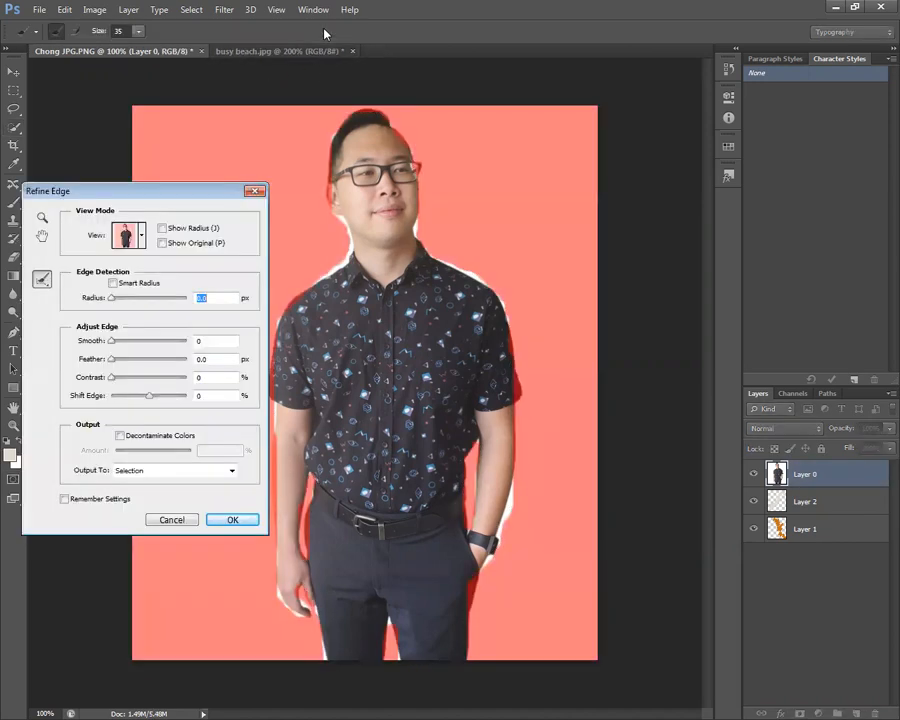
left_click(113, 284)
left_click_drag(113, 299, 122, 303)
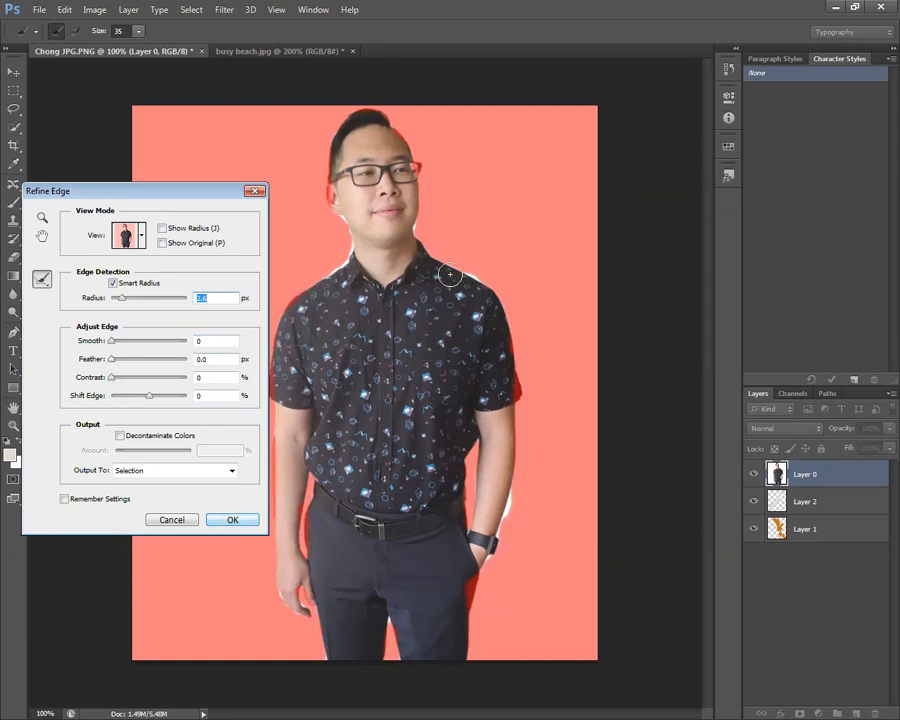
left_click_drag(511, 393, 503, 345)
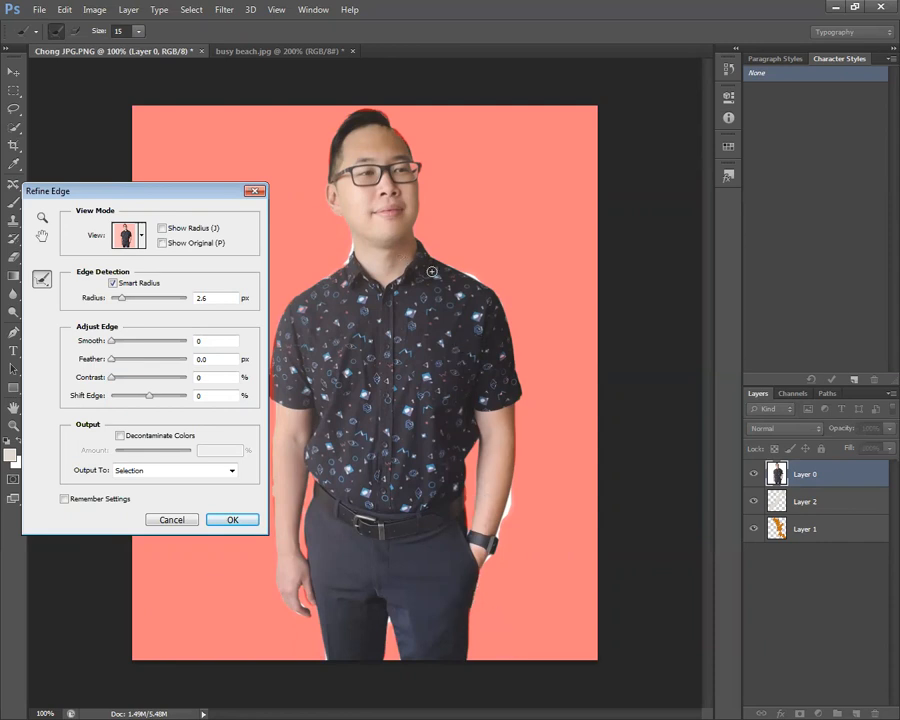
left_click_drag(187, 189, 96, 111)
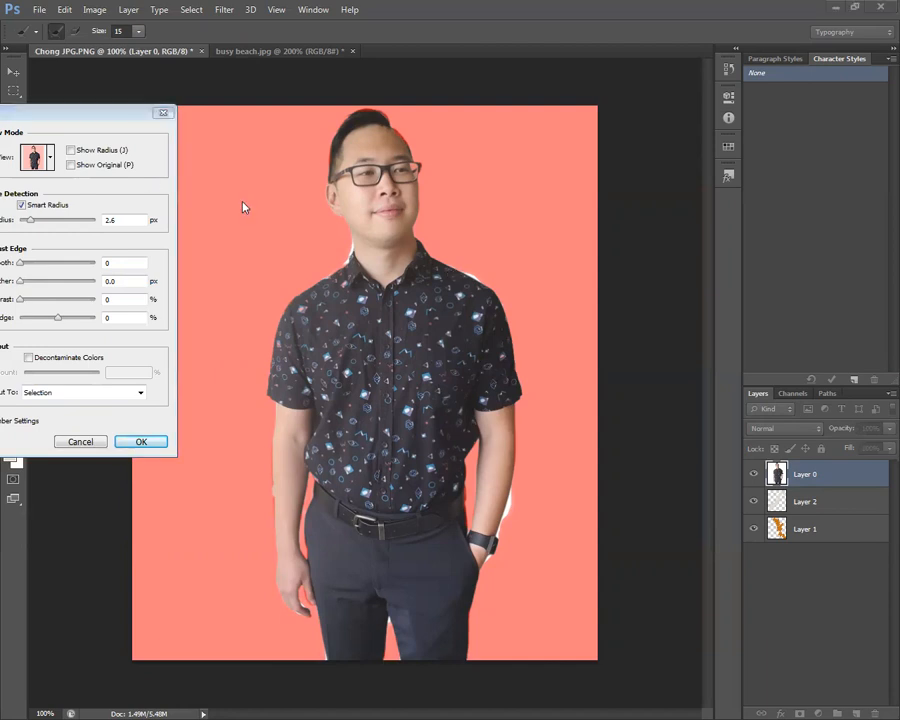
left_click(158, 447)
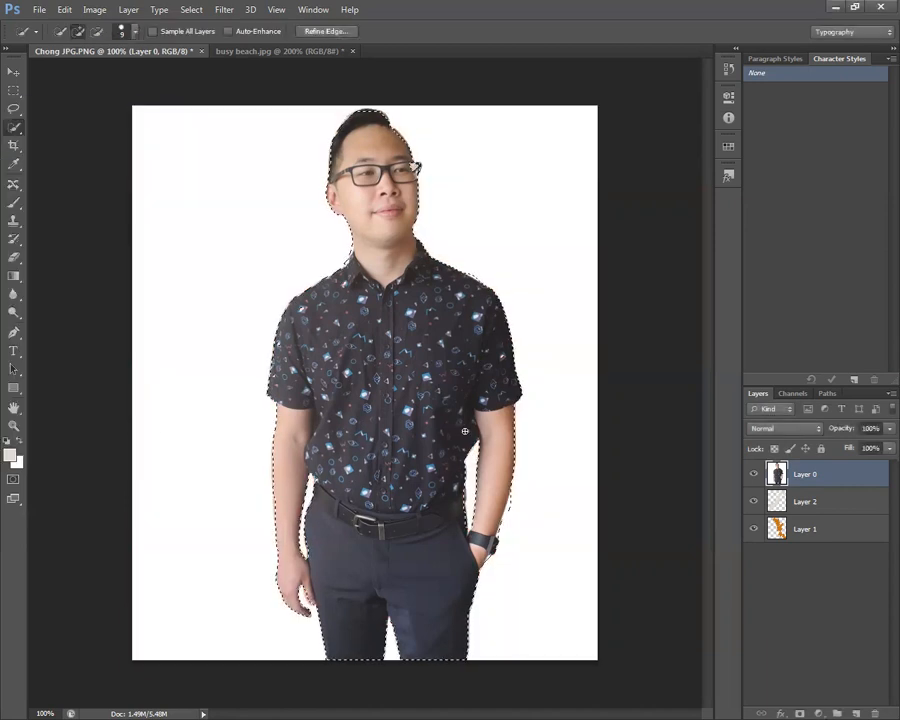
left_click(800, 708)
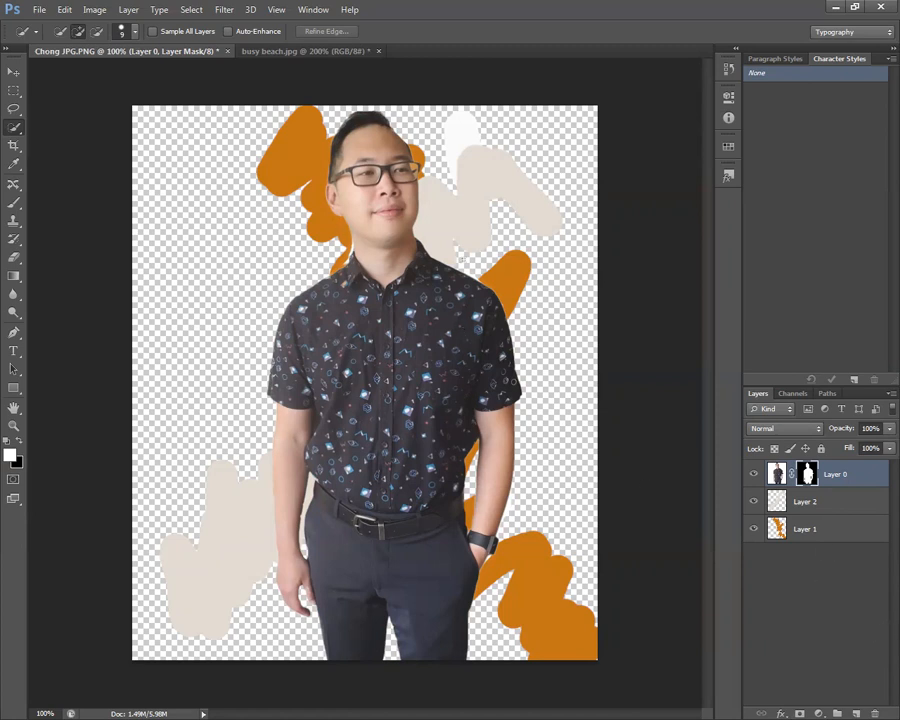
Hide Layer 2 with the pale paint strokes and delete it from the portrait document.
left_click(754, 502)
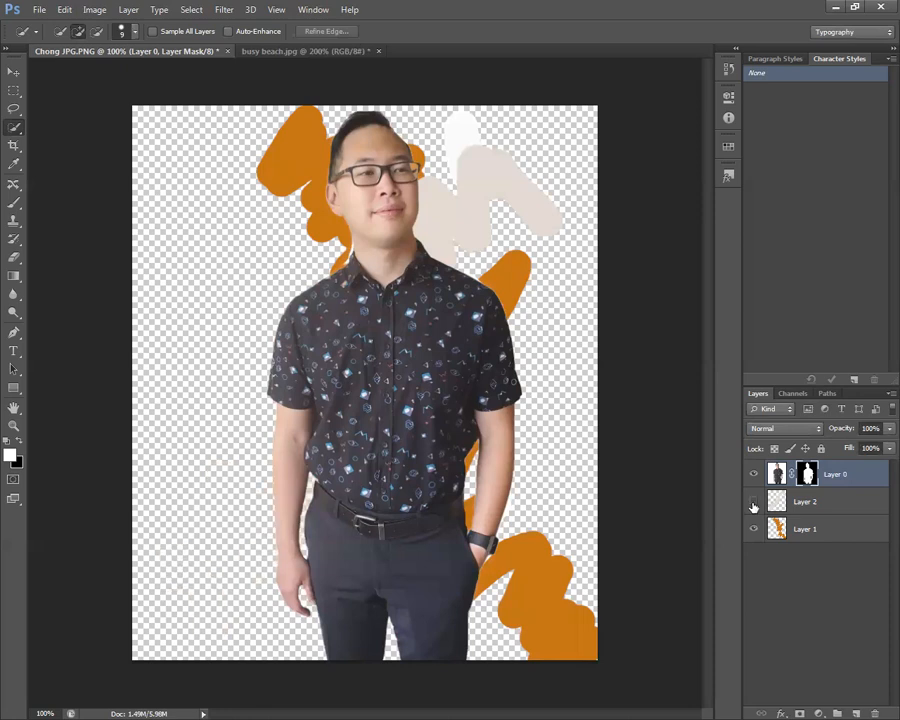
left_click(754, 504)
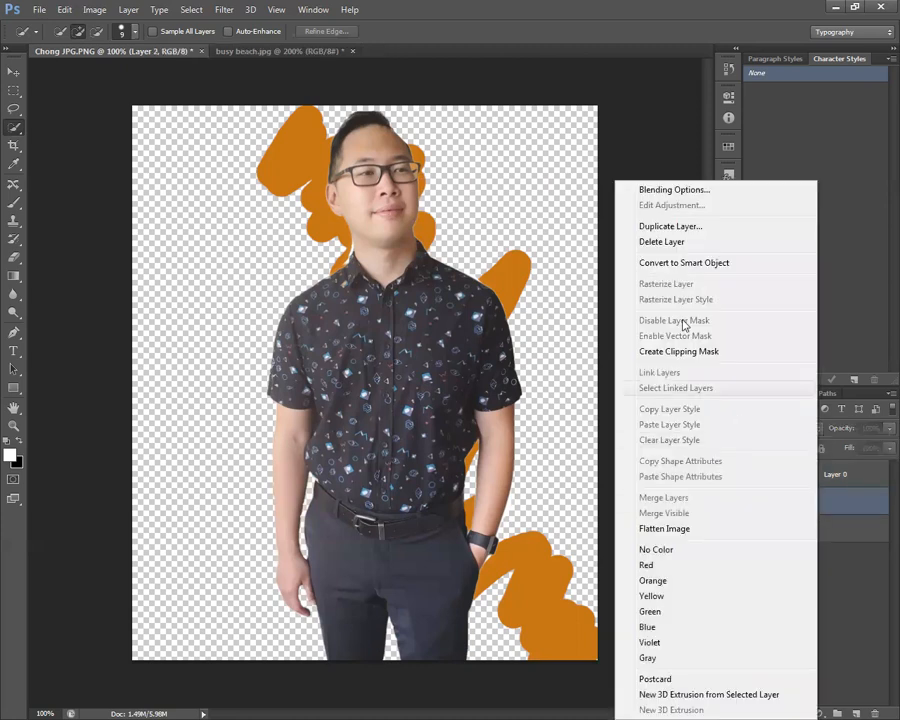
left_click(673, 243)
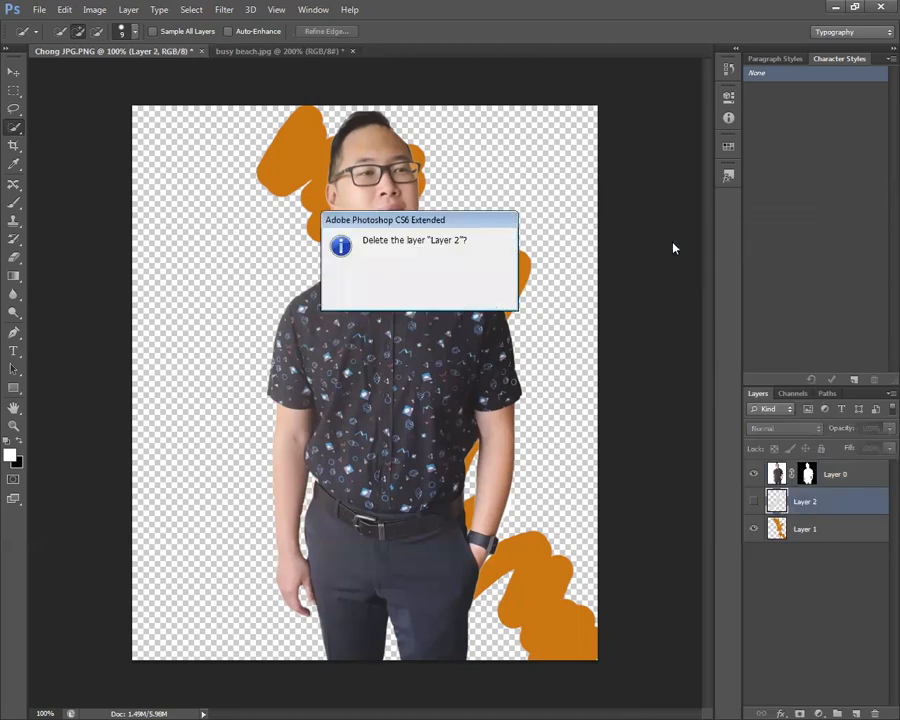
left_click(398, 275)
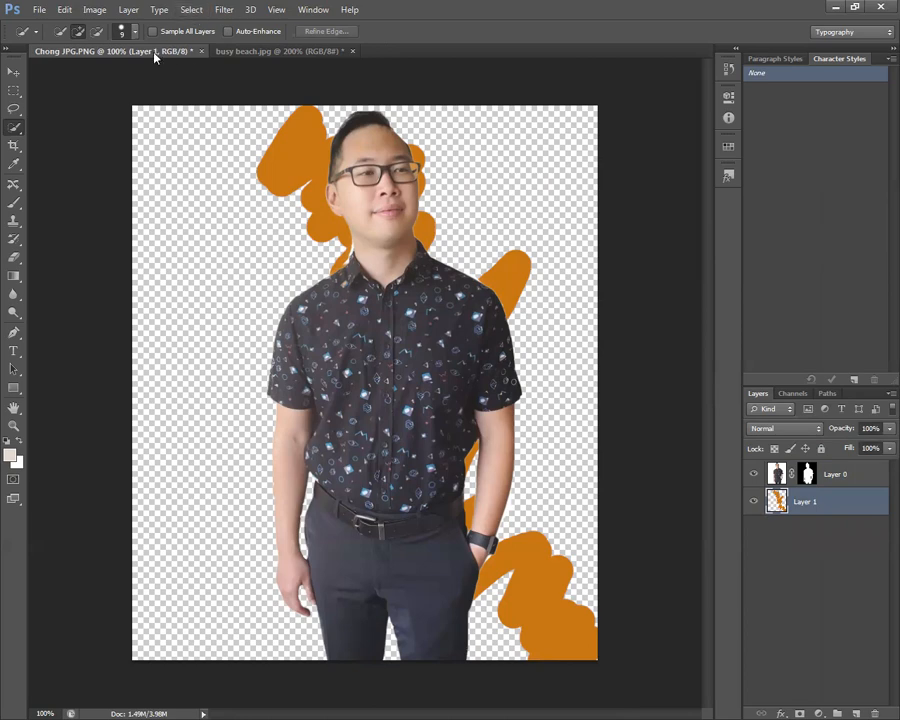
Float the portrait document over busy beach.jpg and copy the man's masked layer into the beach image.
left_click(237, 52)
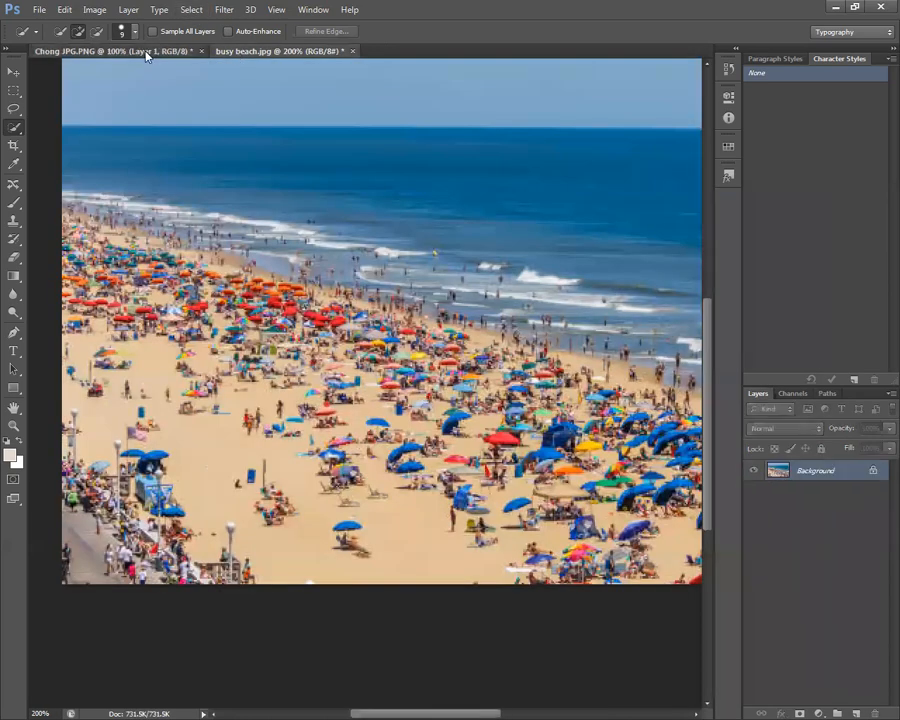
left_click(145, 53)
left_click(259, 52)
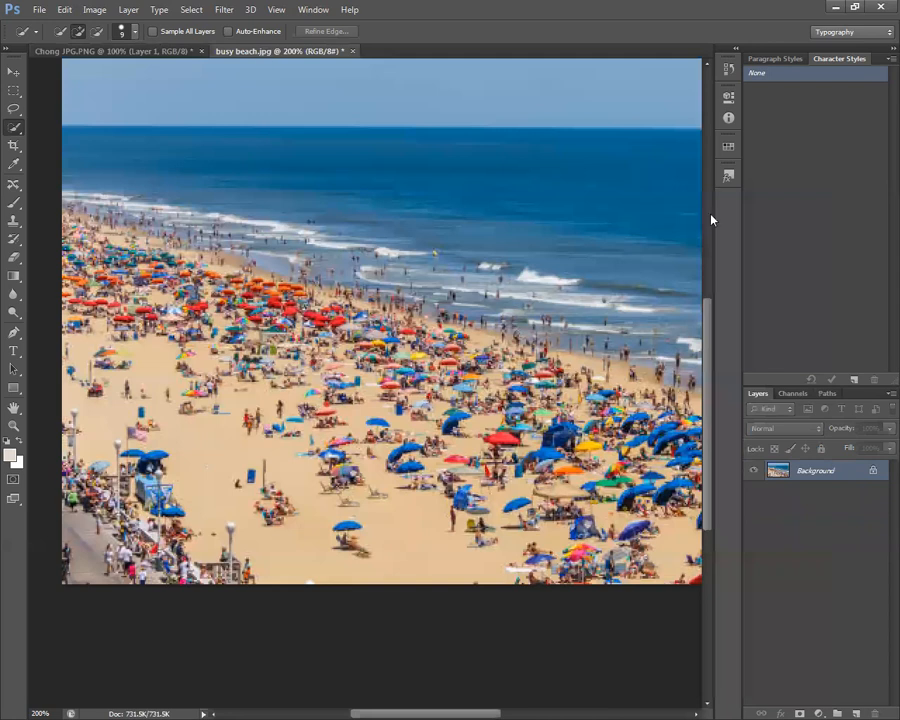
left_click(155, 52)
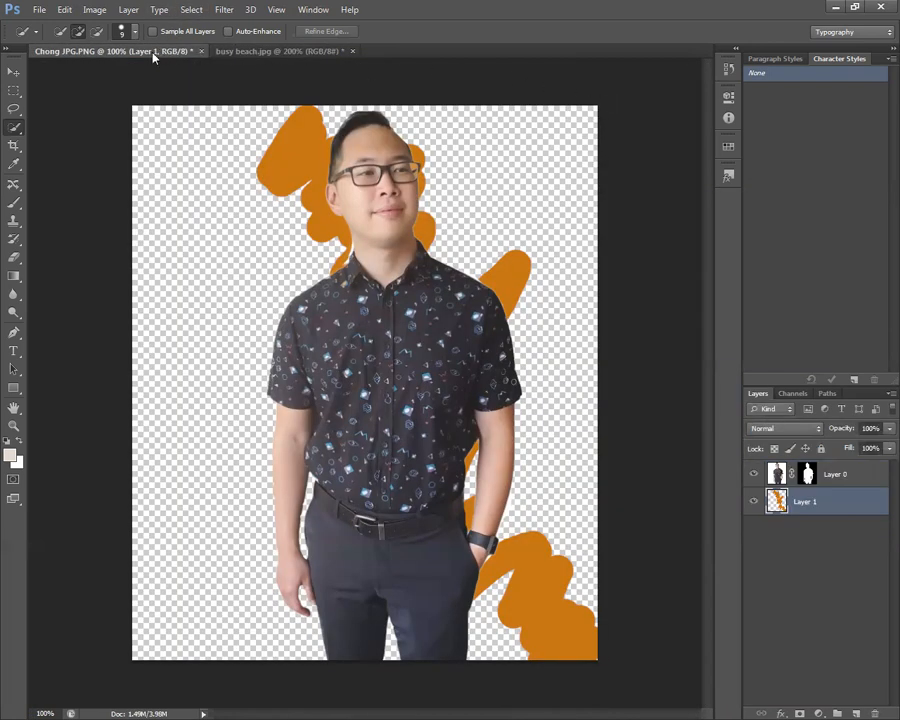
left_click_drag(153, 56, 192, 156)
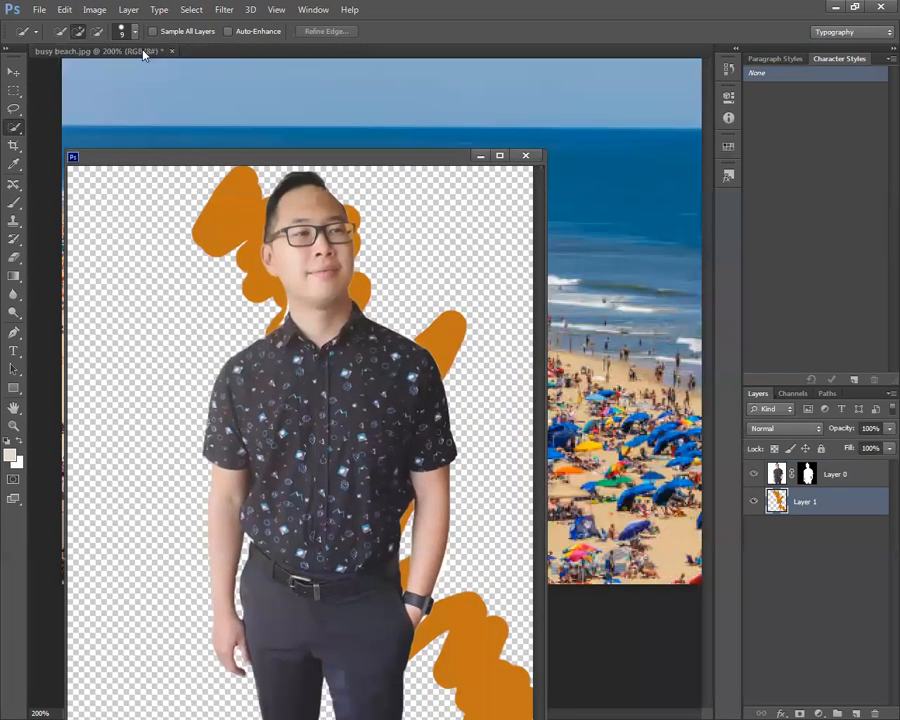
left_click_drag(742, 426, 570, 343)
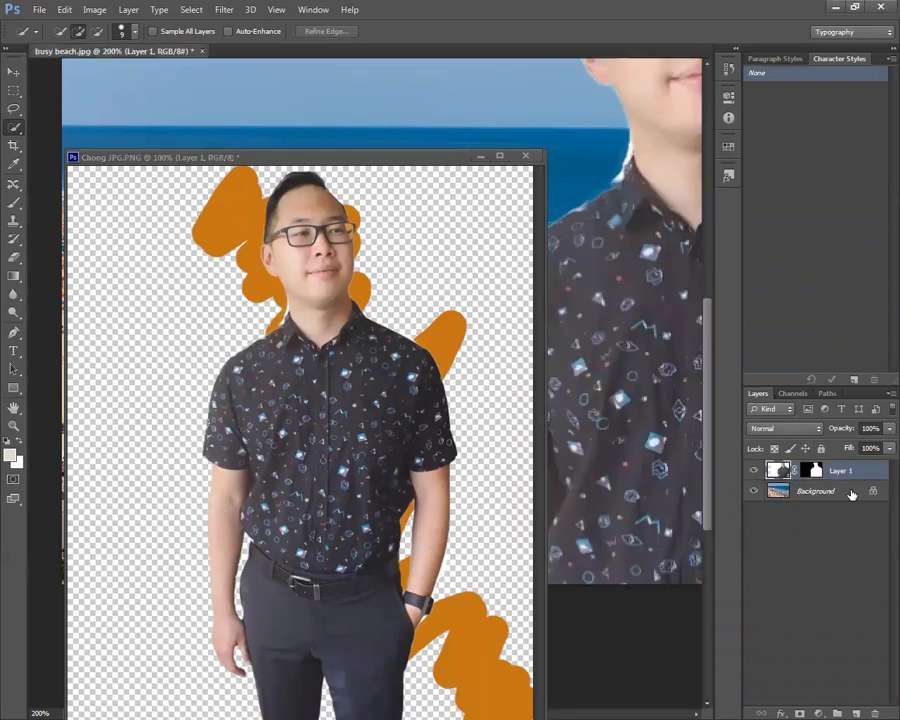
Copy the orange paint layer into busy beach.jpg, redock the portrait document and place the man's layer above the orange strokes.
left_click(258, 158)
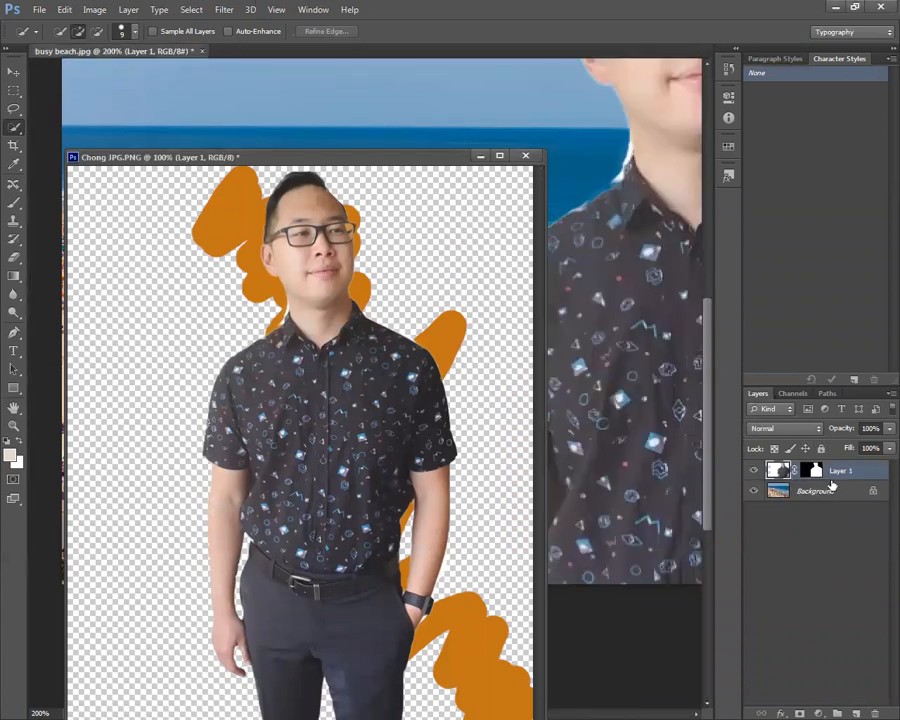
left_click_drag(842, 504, 646, 392)
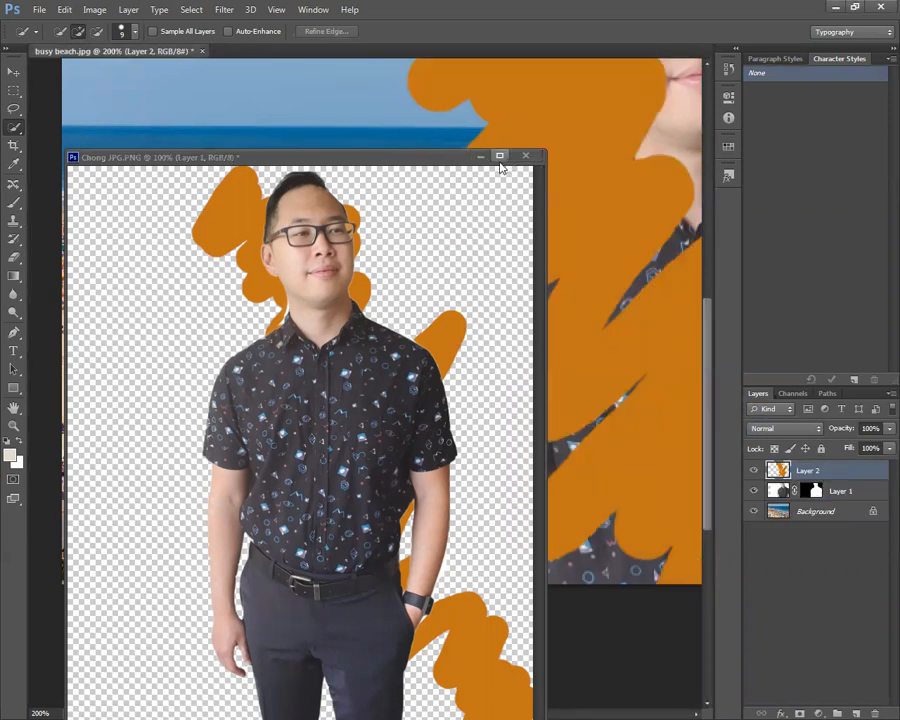
left_click_drag(400, 155, 478, 46)
left_click(110, 50)
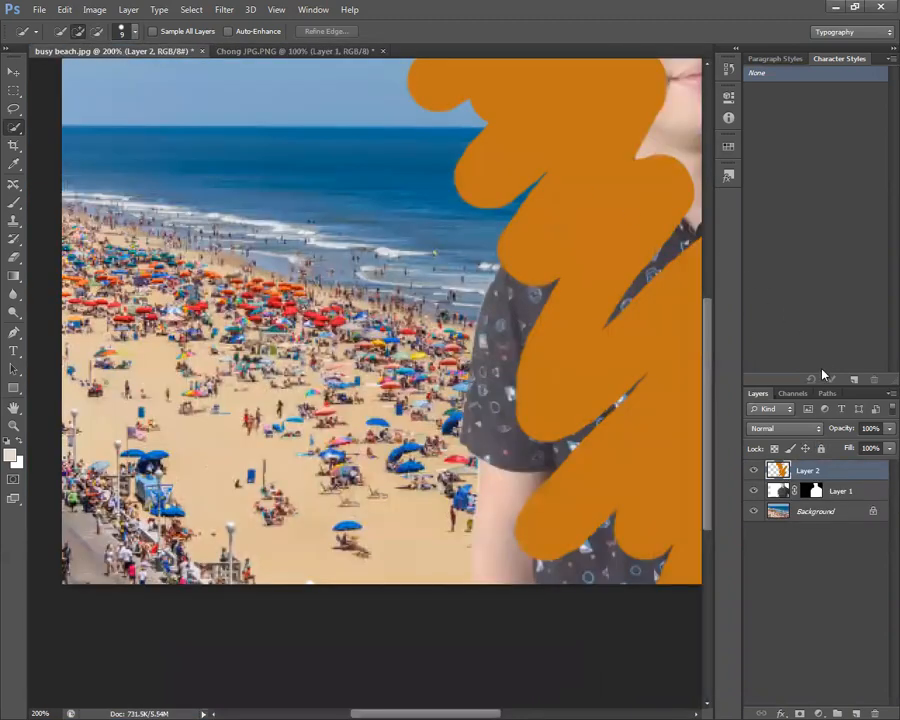
mouse_move(850, 490)
left_mouse_down()
mouse_move(852, 462)
mouse_move(855, 470)
left_mouse_up()
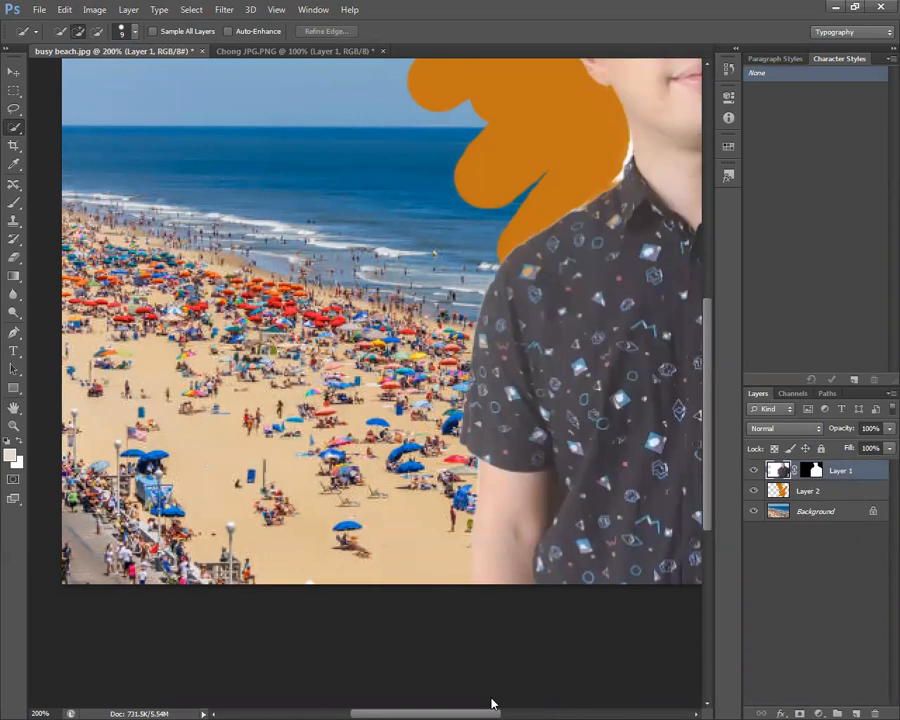
Scale the man's layer to about 81% width and 87% height with Free Transform and shift him left over the beach.
scroll(497, 700, "right", 1)
key("ctrl+minus")
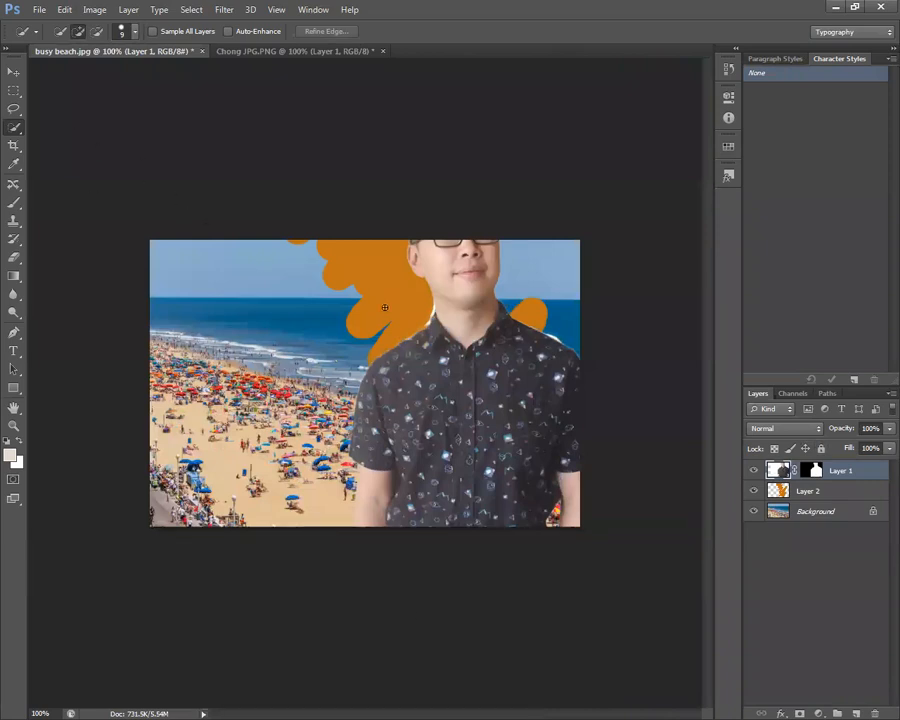
key("ctrl+t")
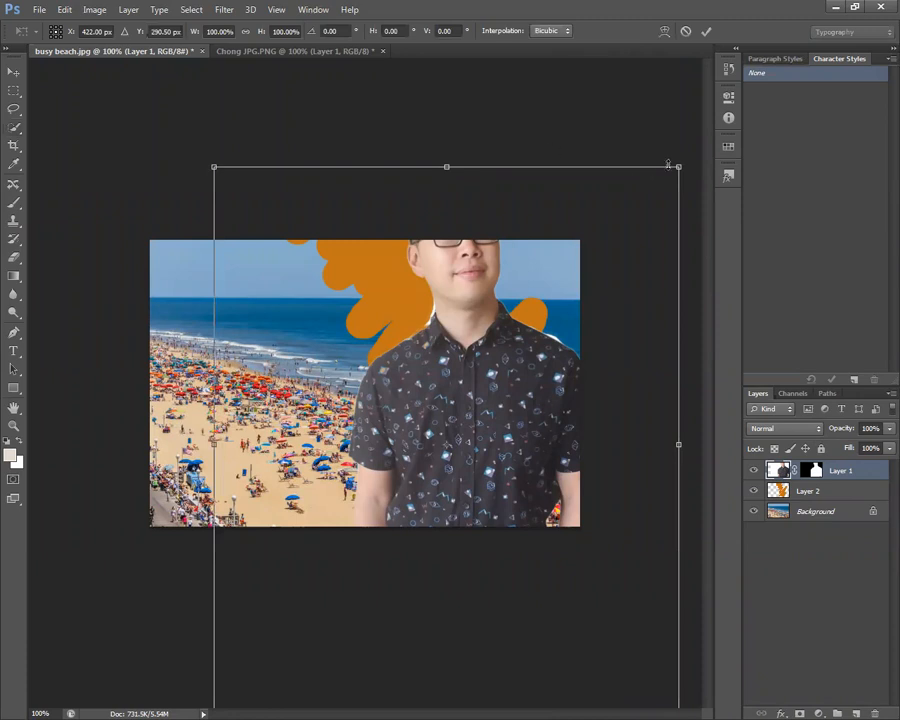
left_click_drag(681, 163, 590, 240)
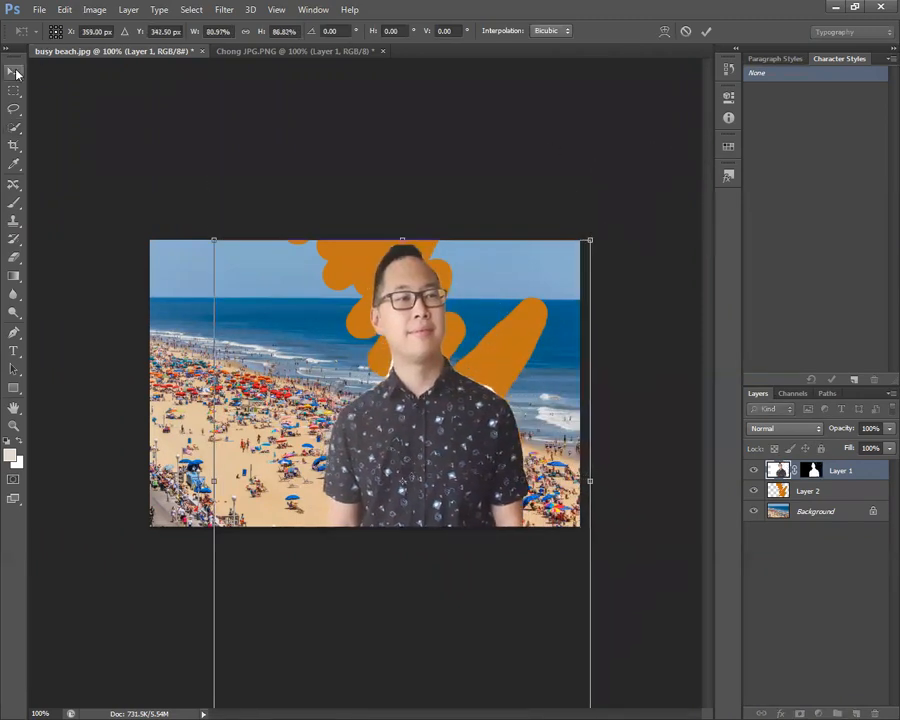
left_click(13, 73)
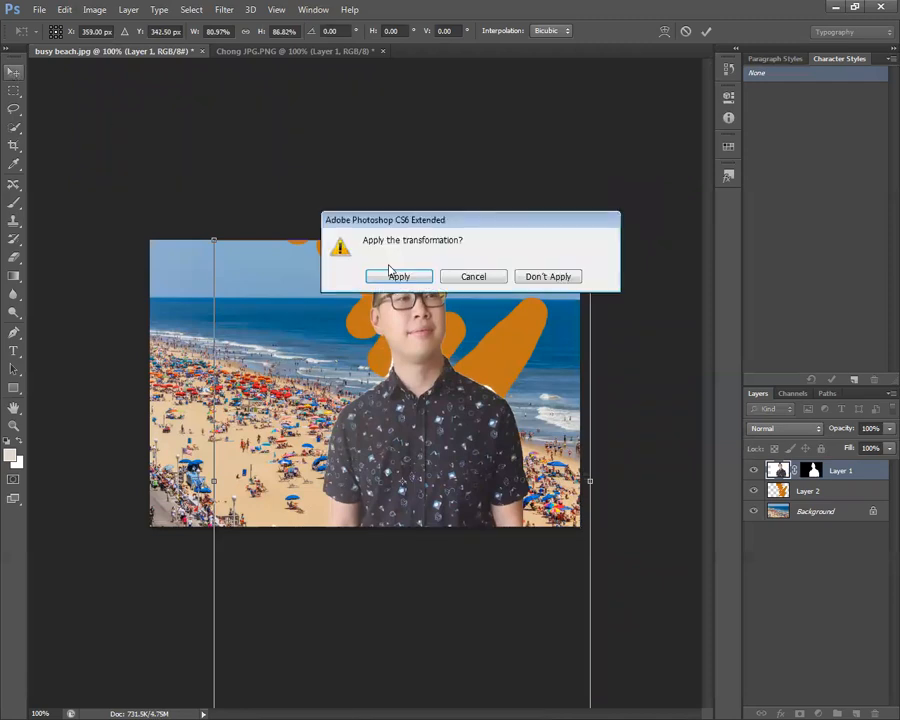
left_click(399, 277)
left_click_drag(435, 390, 376, 390)
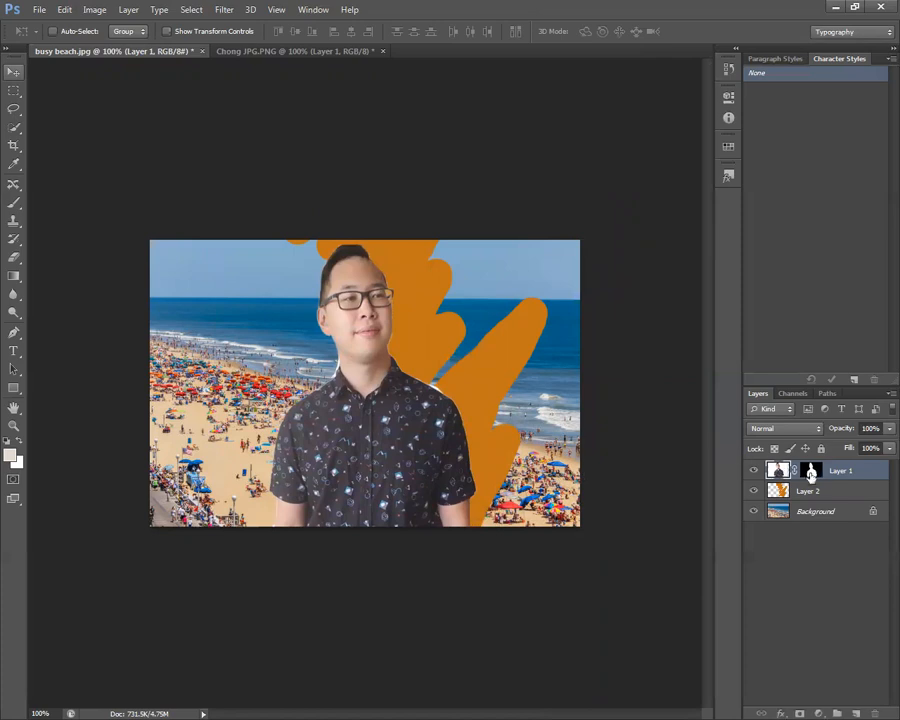
Move the orange paint layer down and left behind the man, to about X 307.5 px, Y 386.5 px.
left_click(822, 491)
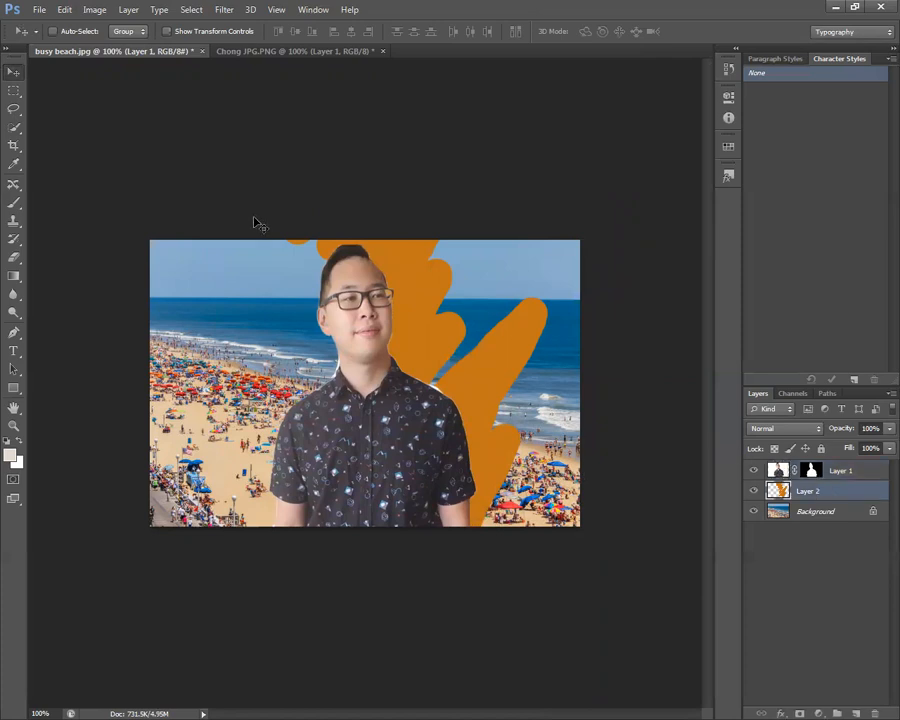
key("ctrl+t")
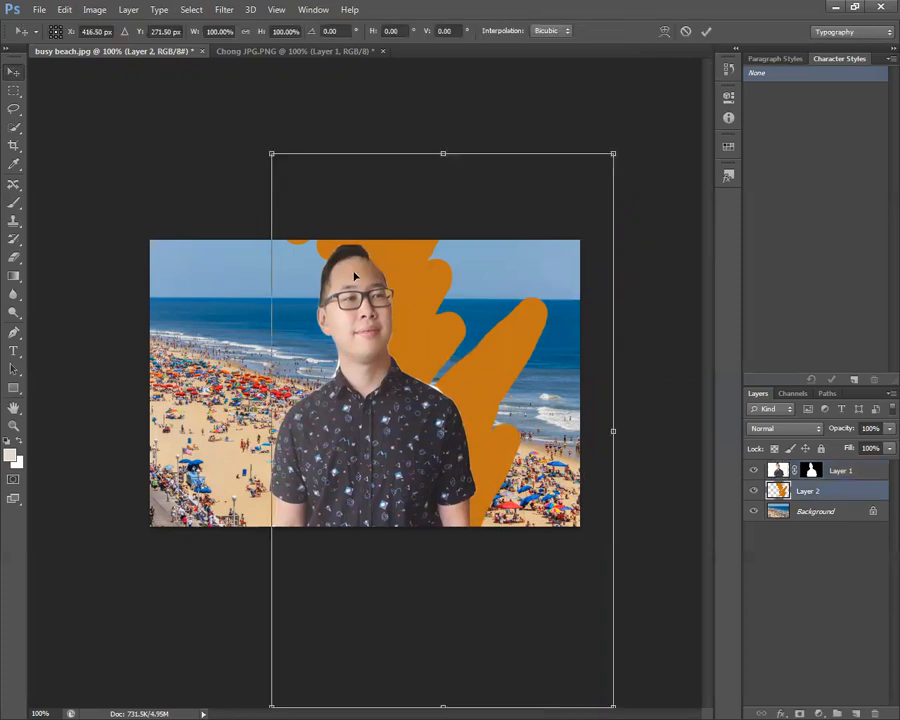
left_click_drag(406, 296, 331, 378)
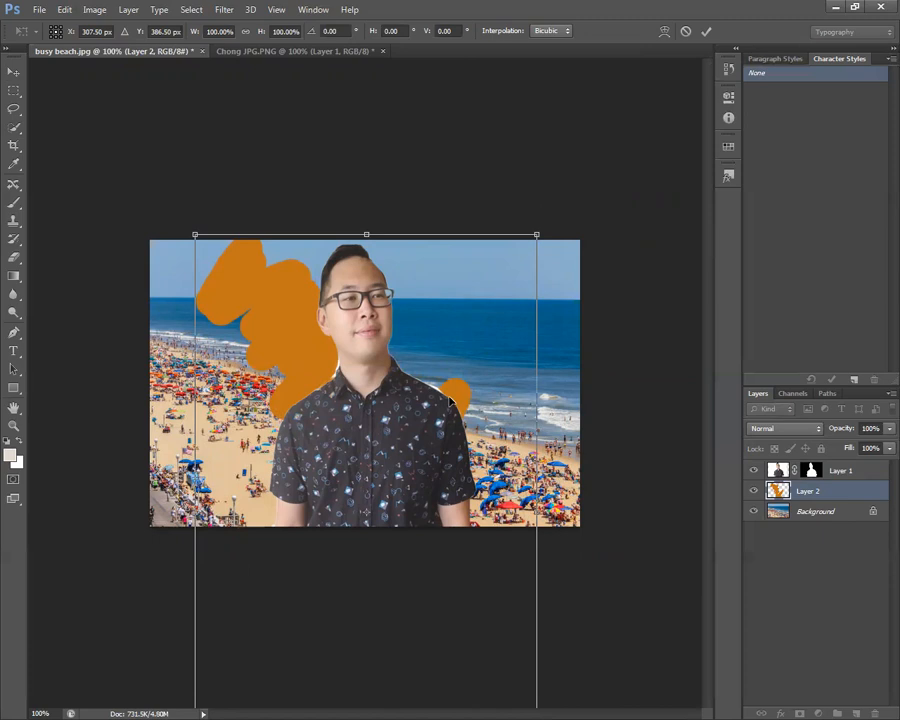
key("Return")
Scale the man's layer to about 76% width and 86% height and position it at about X 277.5 px, Y 288 px.
left_click(813, 470)
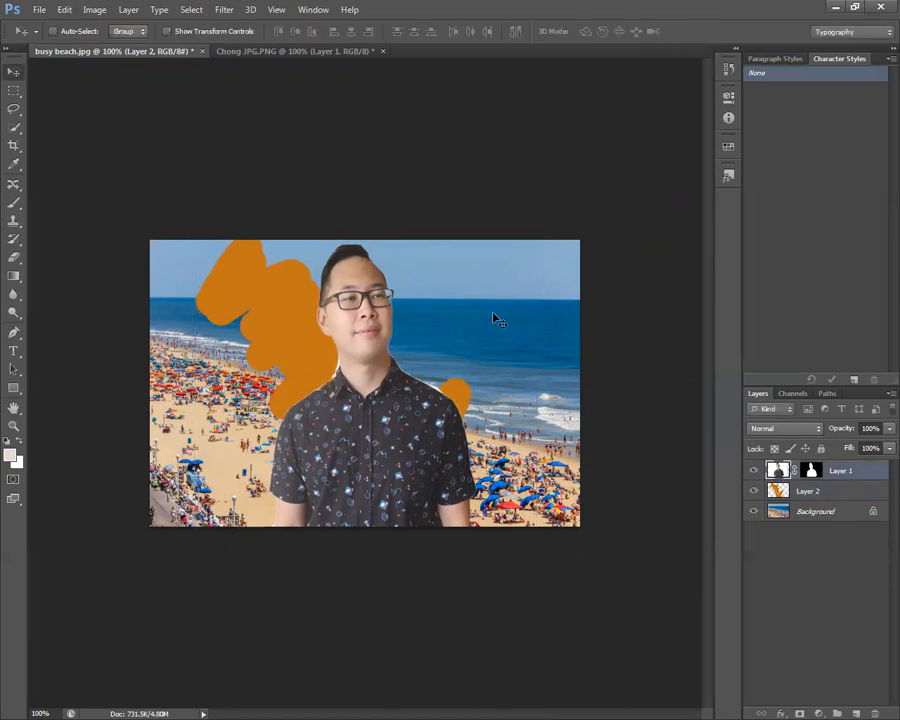
key("ctrl+t")
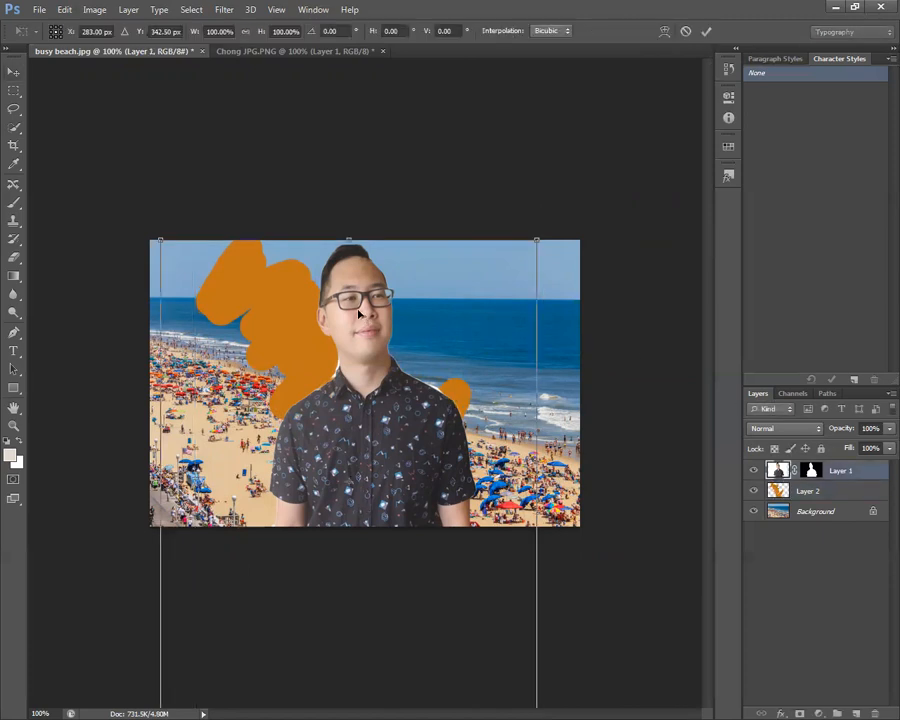
left_click_drag(160, 241, 241, 299)
left_click_drag(535, 297, 526, 301)
left_click_drag(387, 450, 345, 388)
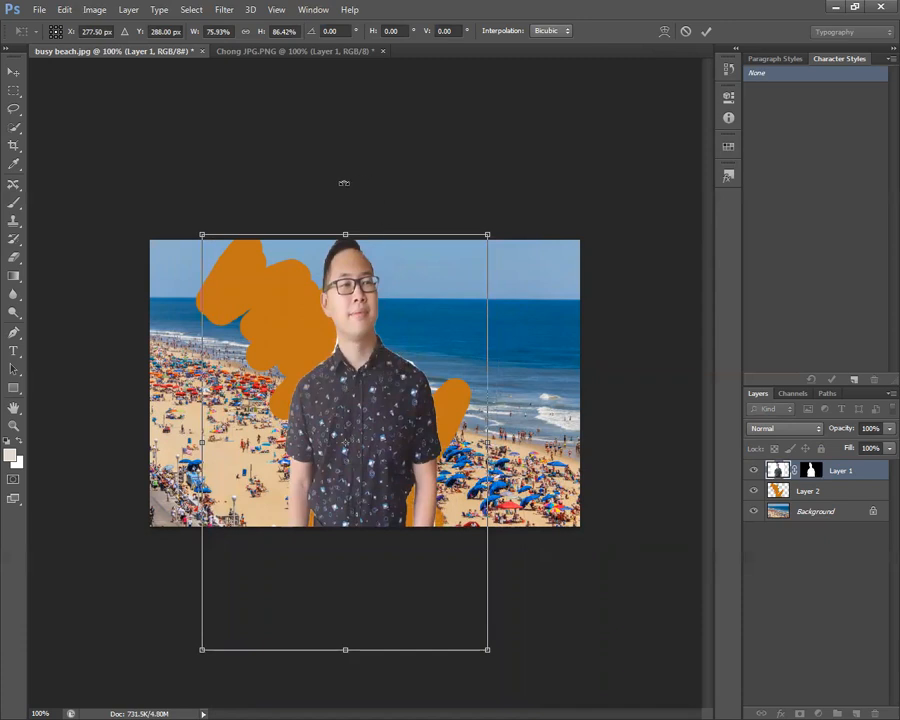
key("Return")
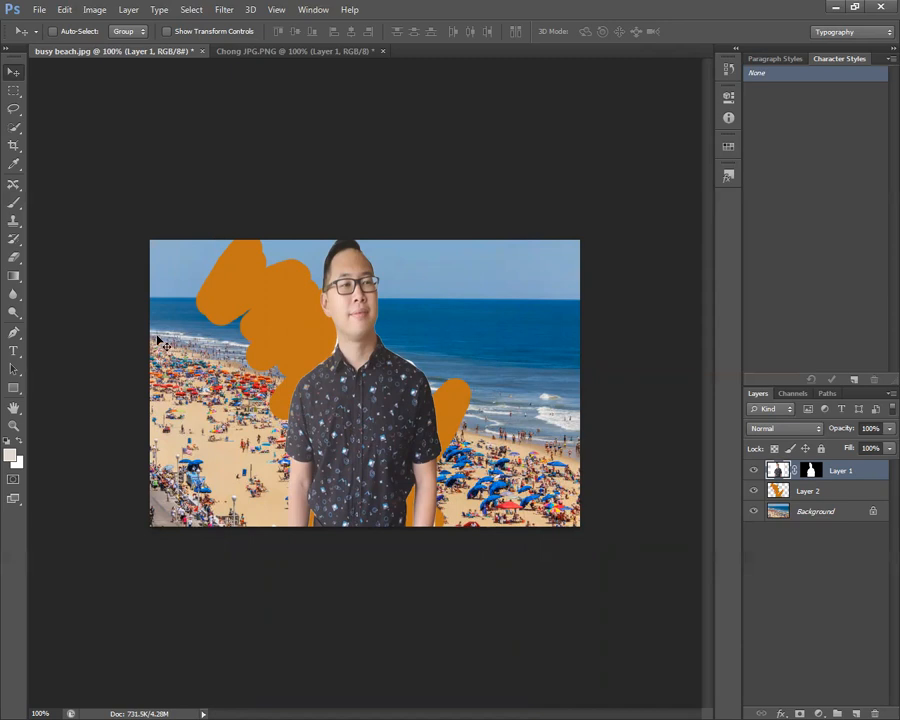
Draw an empty text box across the man's lower torso with the Type tool and delete its text layer.
left_click(14, 351)
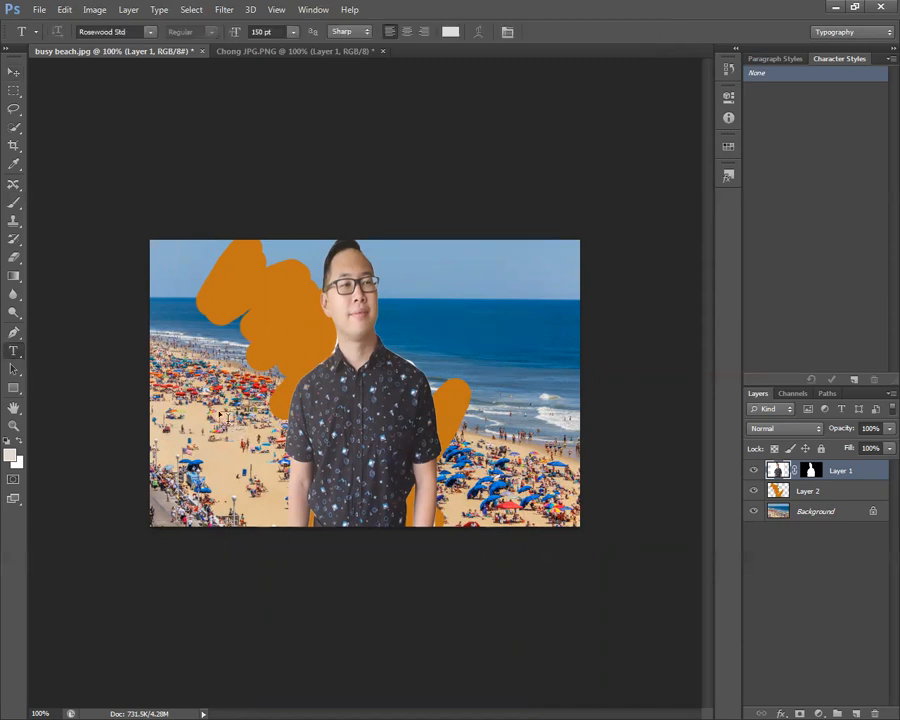
left_click_drag(220, 411, 435, 492)
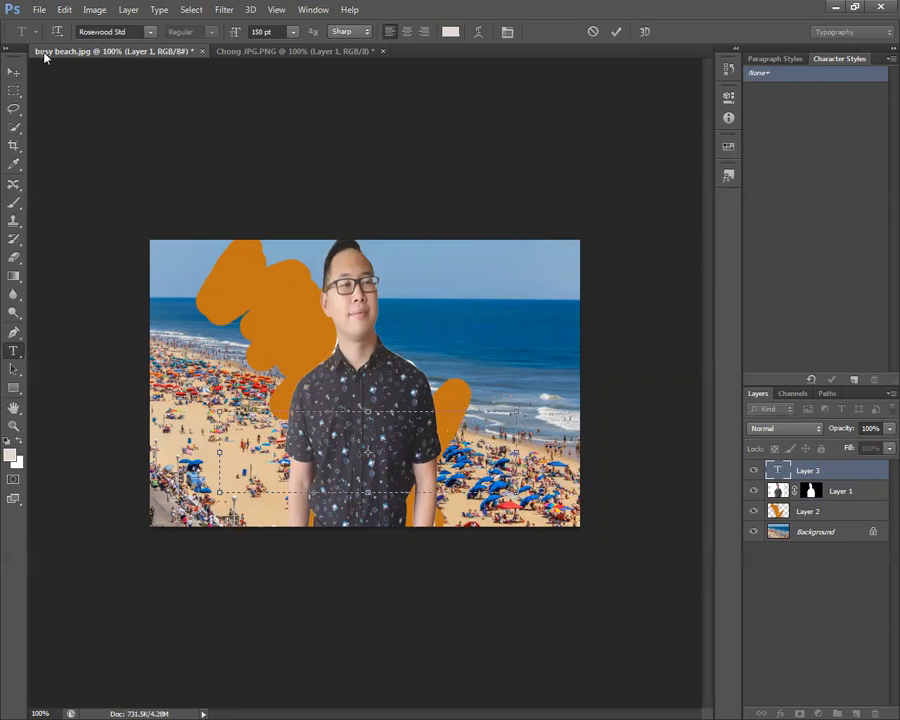
left_click(64, 10)
left_click(84, 26)
left_click(64, 10)
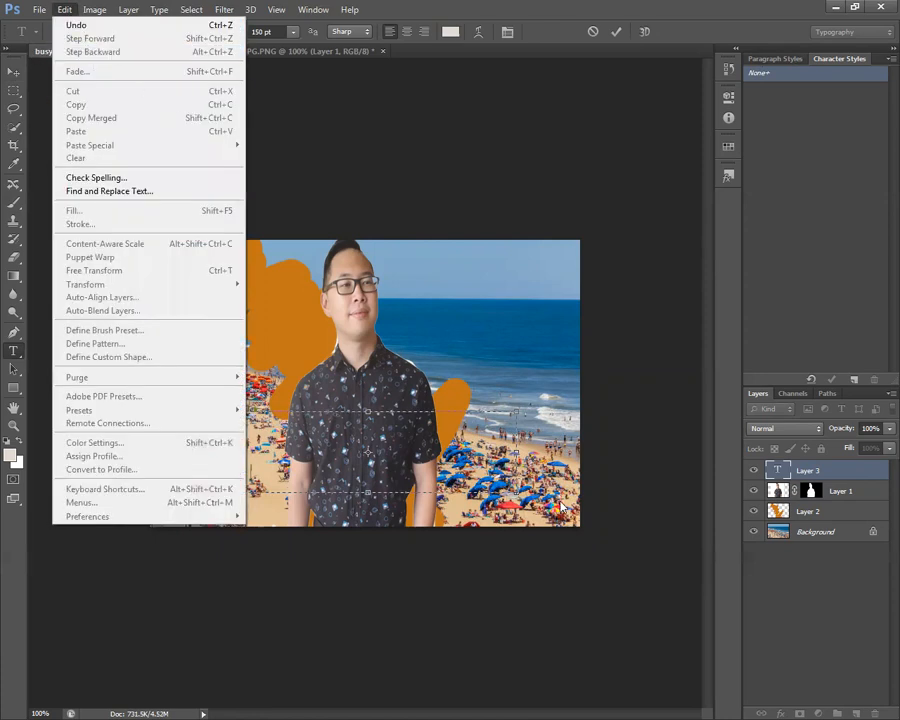
left_click(554, 496)
right_click(841, 472)
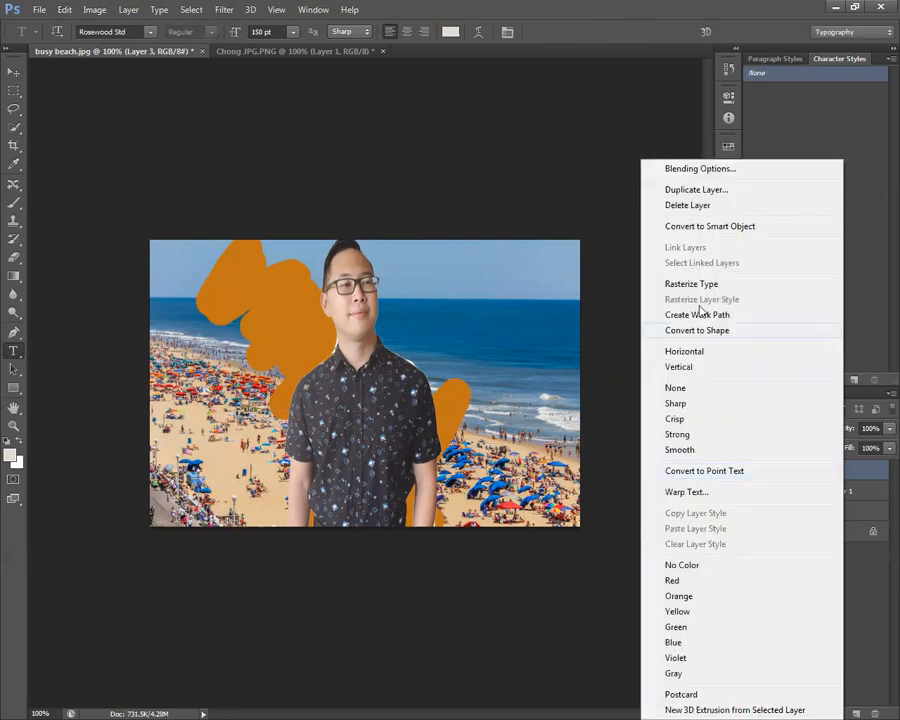
left_click(692, 204)
left_click(397, 277)
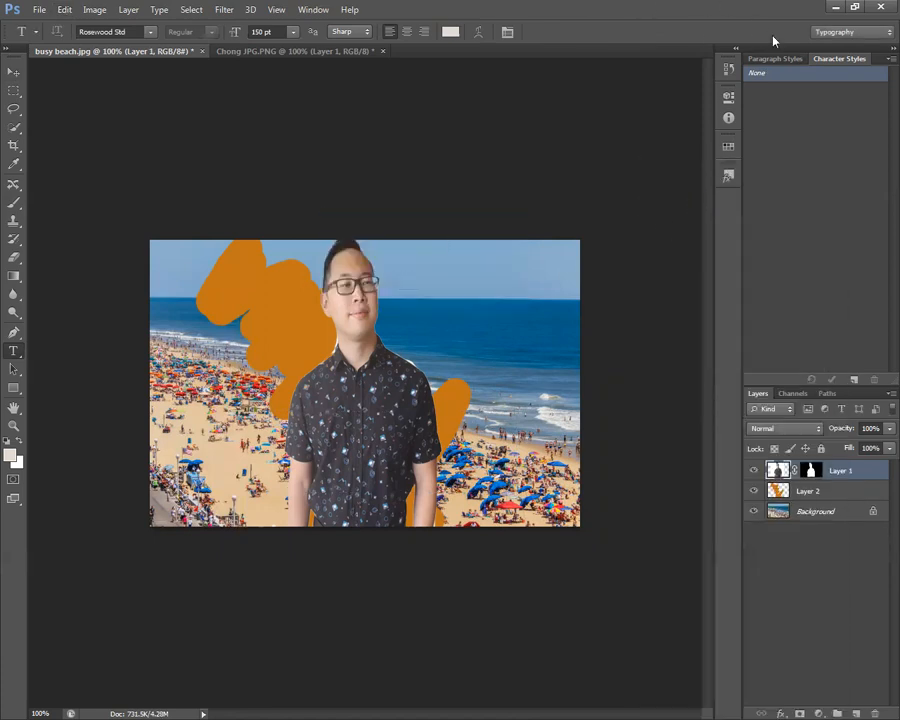
Preview the Photography workspace and switch back to the Typography workspace.
left_click(847, 33)
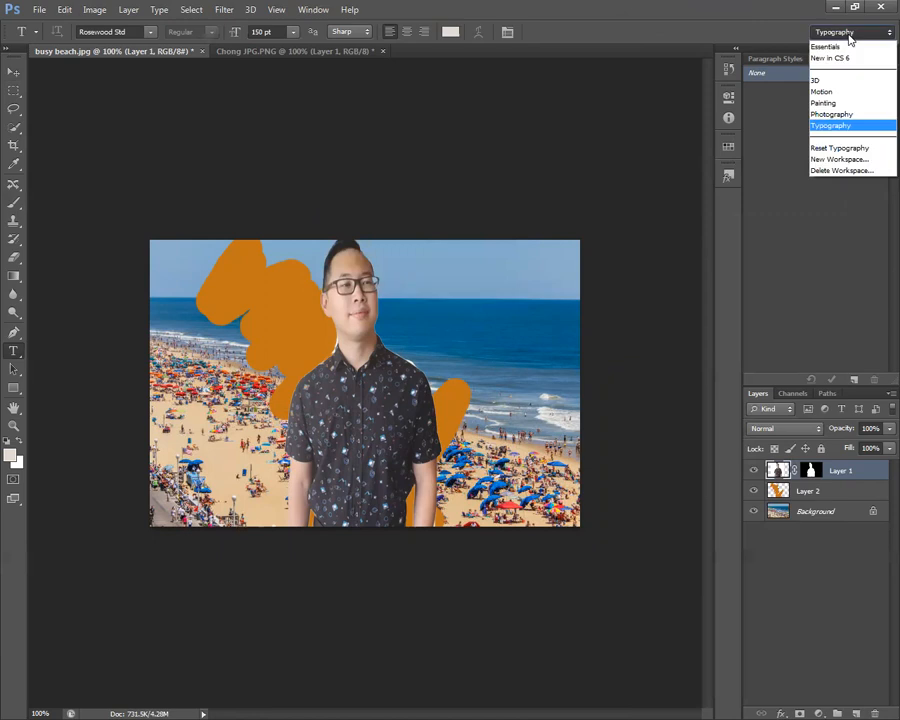
left_click(831, 114)
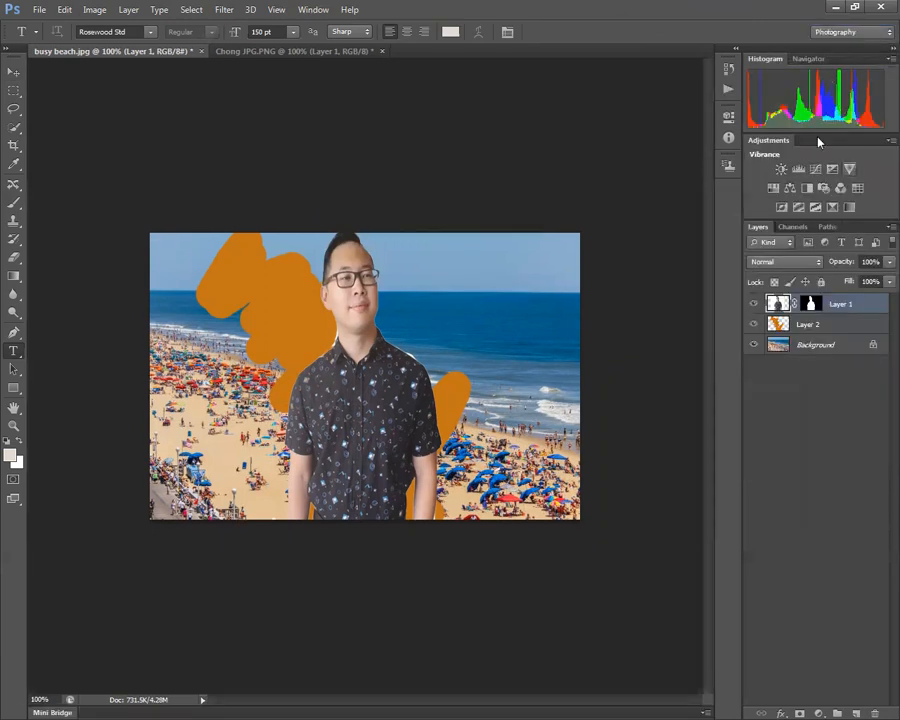
left_click(848, 32)
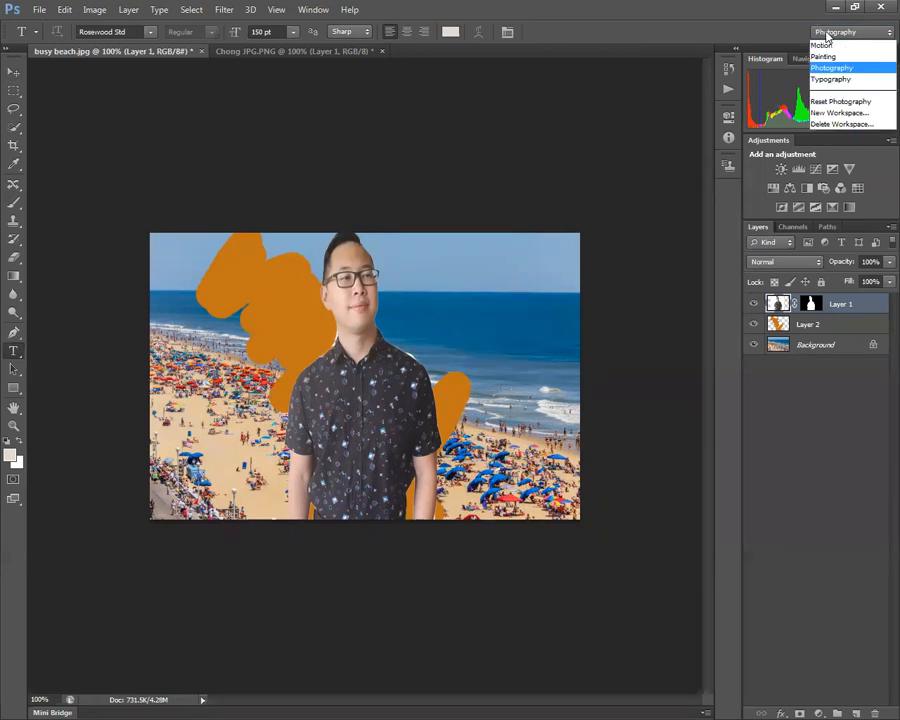
left_click(829, 125)
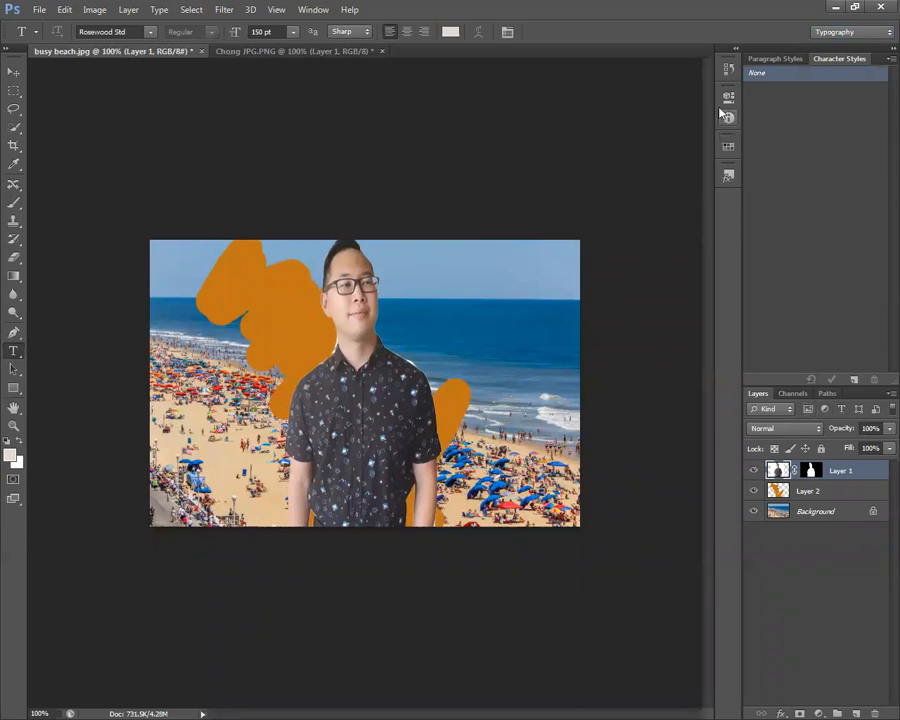
Look through the History, Properties, Info, Styles, Paragraph Styles, Character Styles and Channels panels and return to the layer list.
left_click(729, 70)
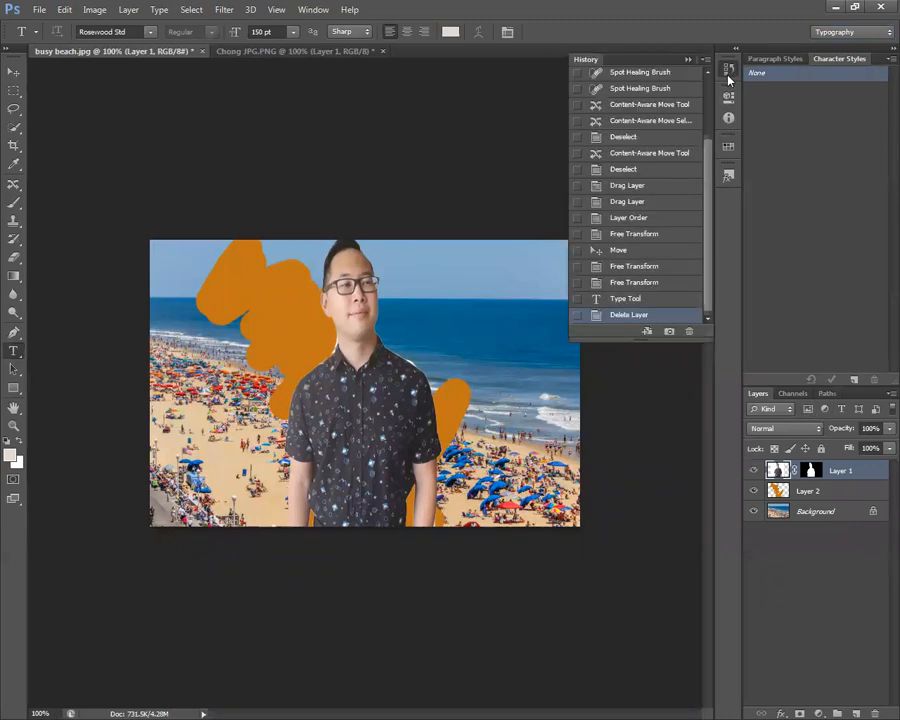
left_click(729, 96)
left_click(730, 118)
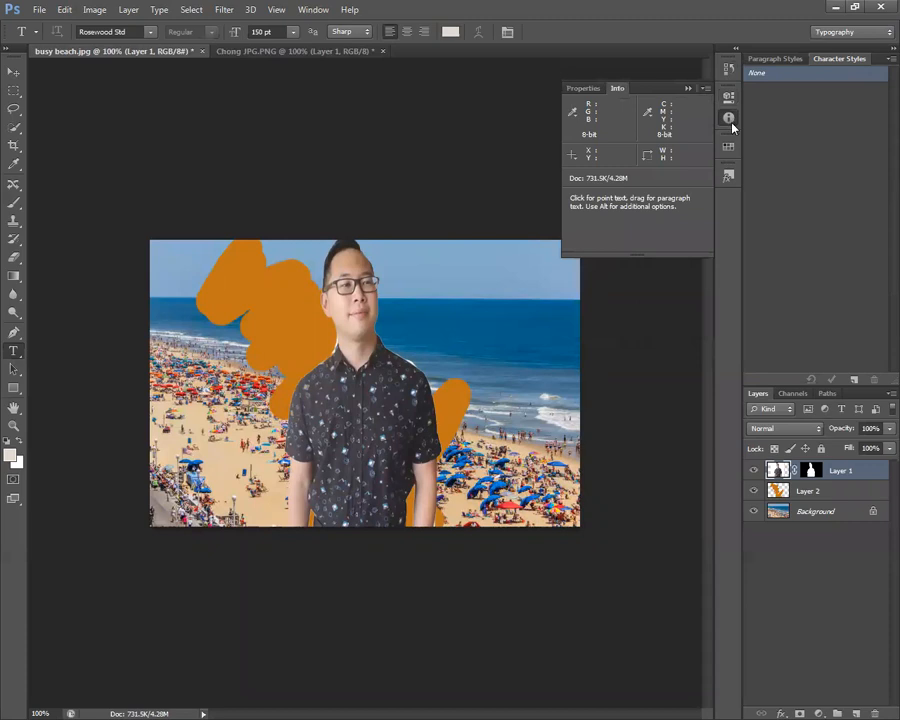
left_click(729, 146)
left_click(729, 175)
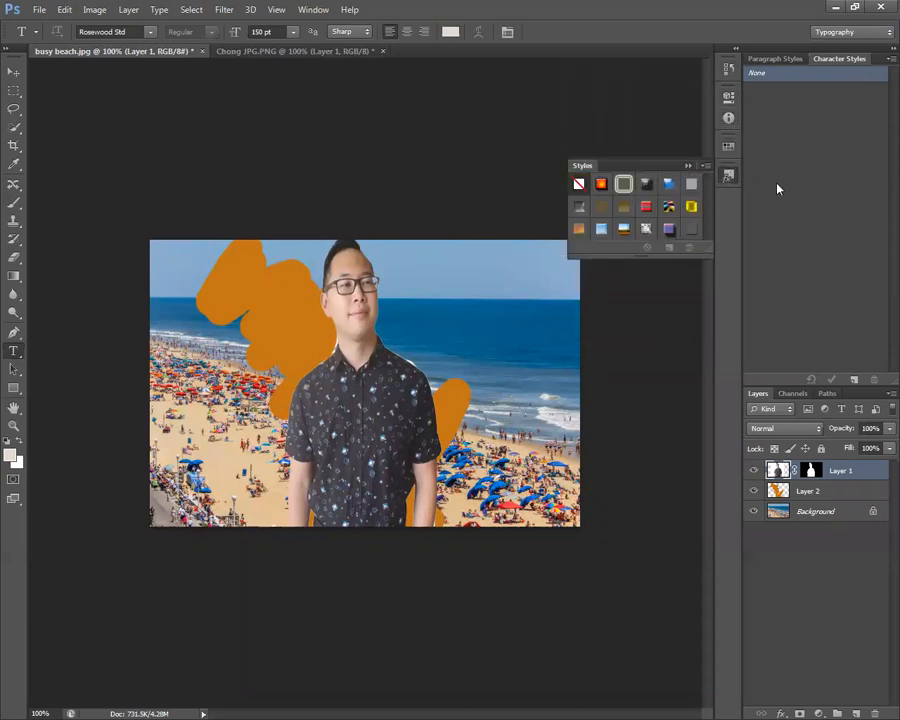
left_click(788, 60)
left_click(815, 59)
left_click(792, 393)
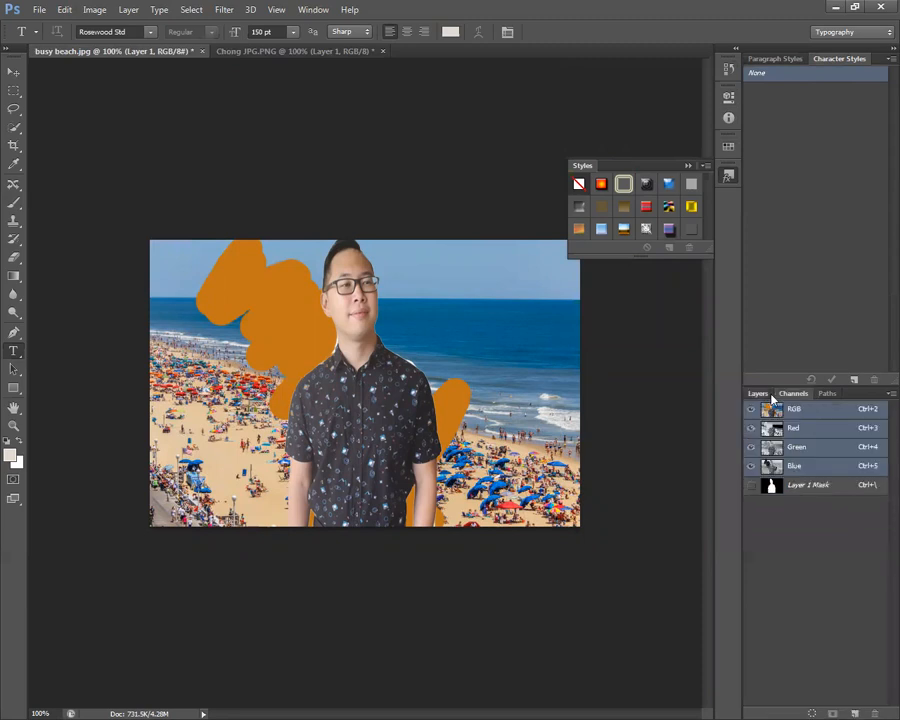
left_click(758, 393)
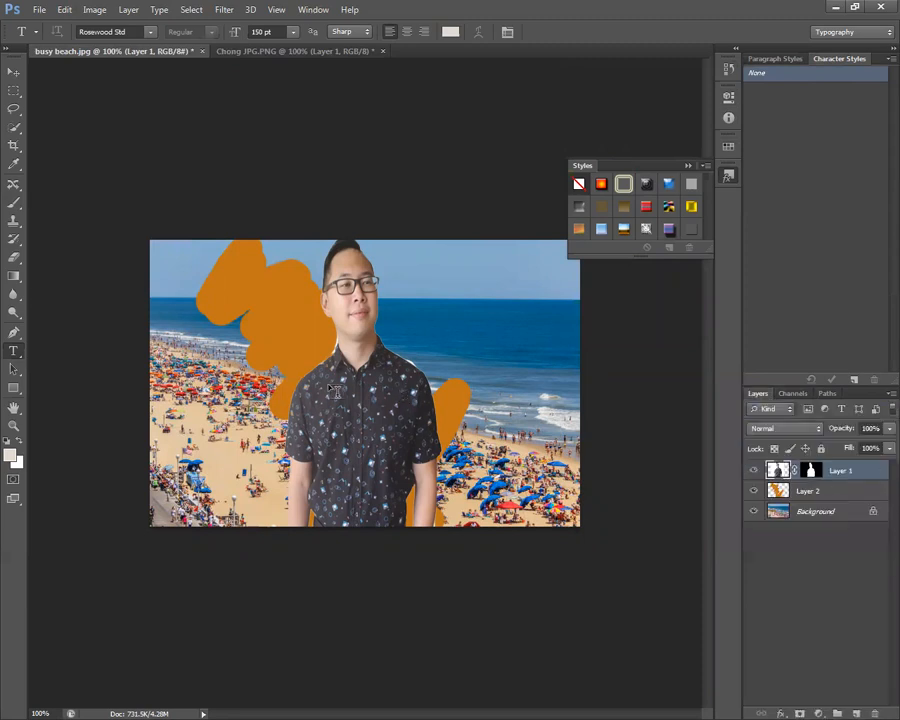
Draw a paragraph text box over the beach and the man's chest with the Type tool and enter filler text.
left_click_drag(210, 385, 545, 475)
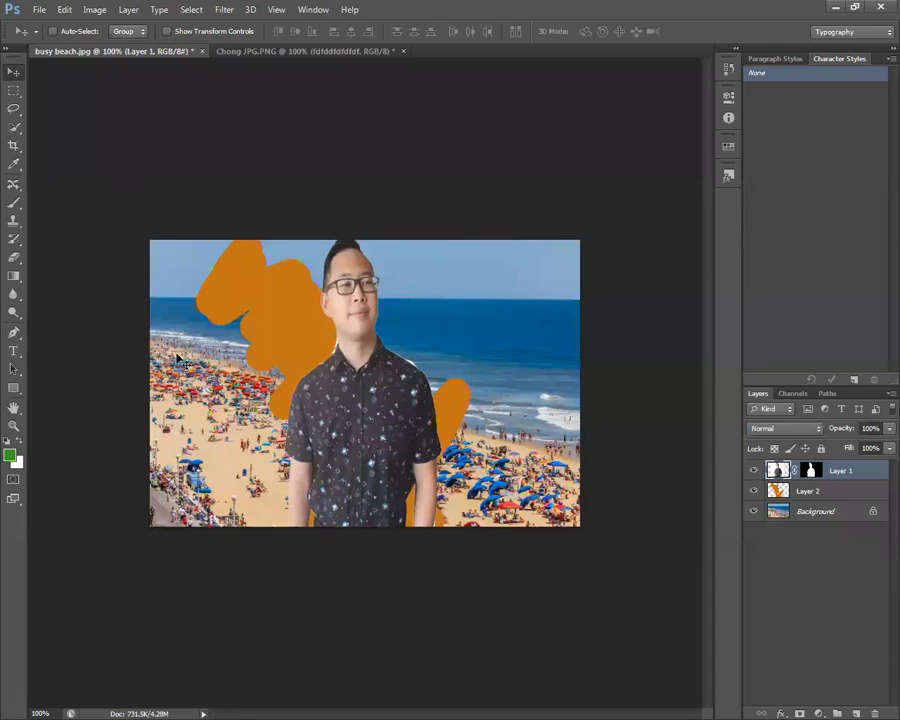
left_click(13, 351)
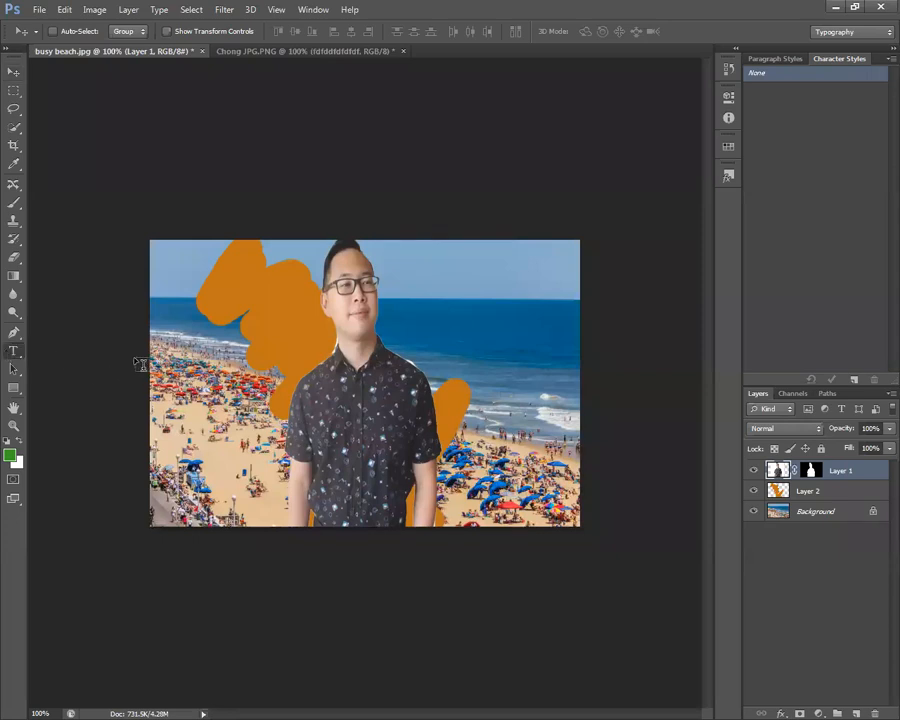
left_click_drag(143, 358, 366, 456)
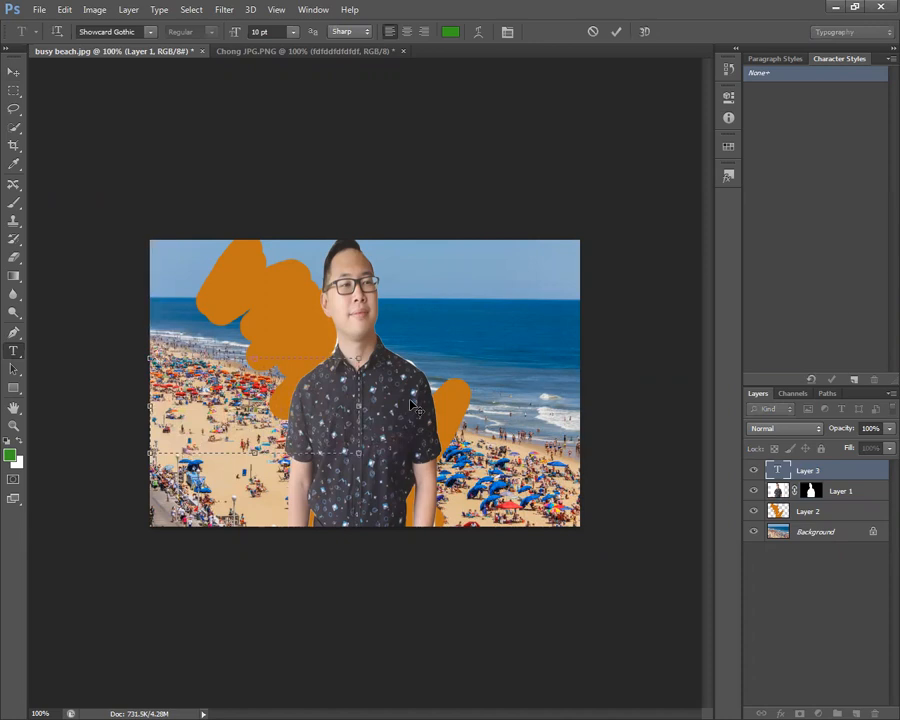
type("fdfdfdfdfdfdfdfdfdfdfdfdfd")
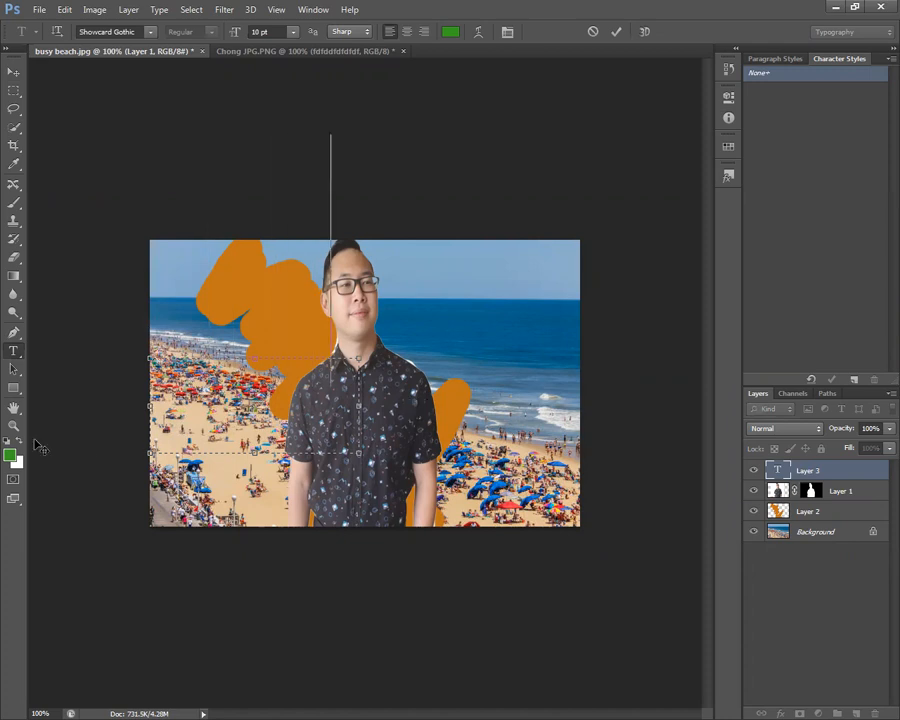
Set the foreground color to the green 24b260.
left_click(12, 453)
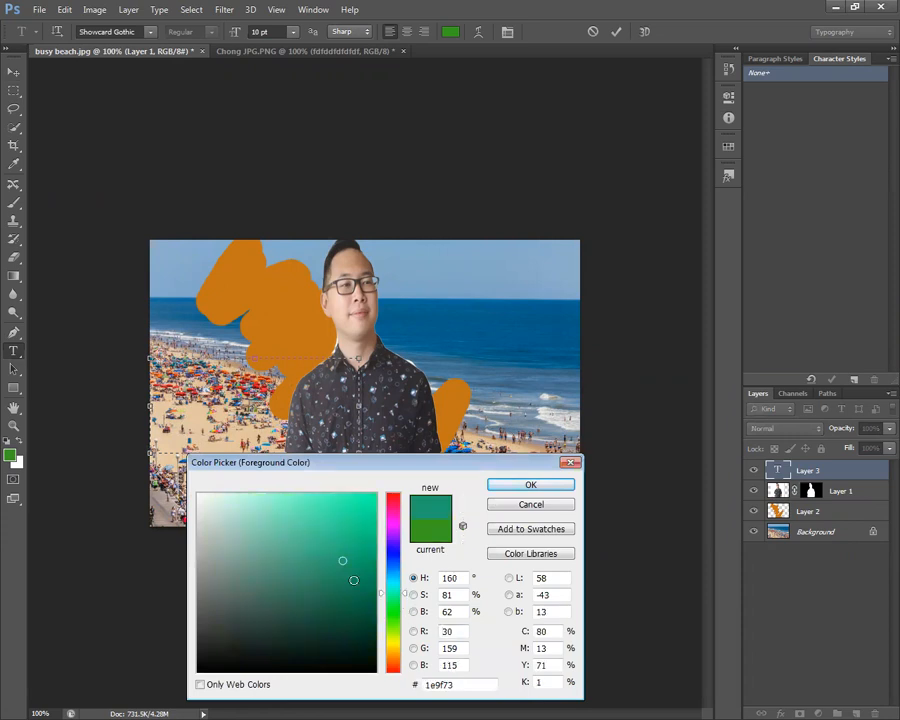
left_click(405, 594)
left_click_drag(407, 597, 406, 600)
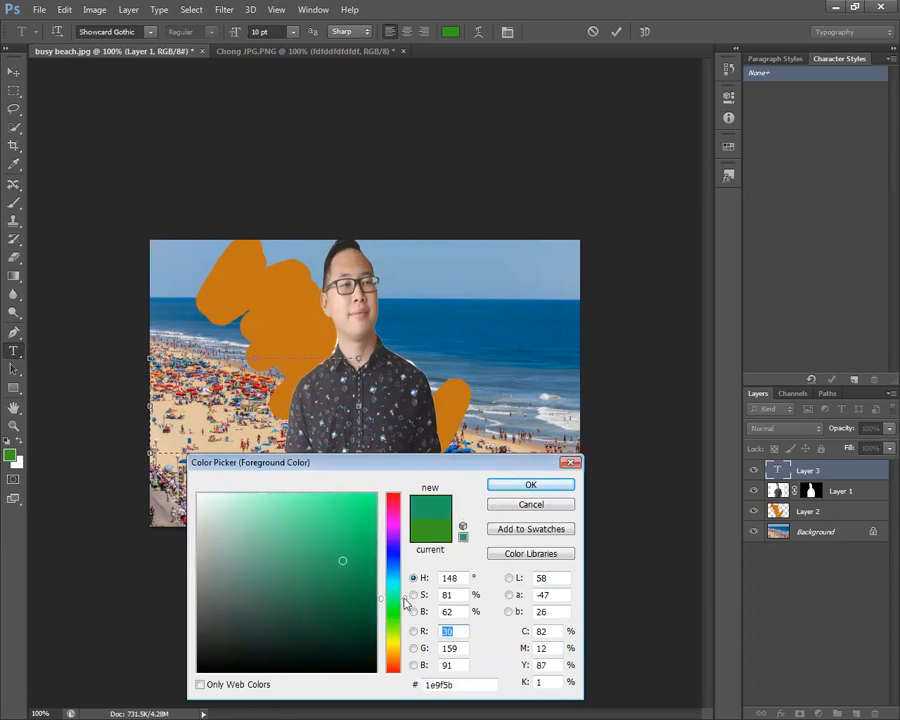
left_click(340, 546)
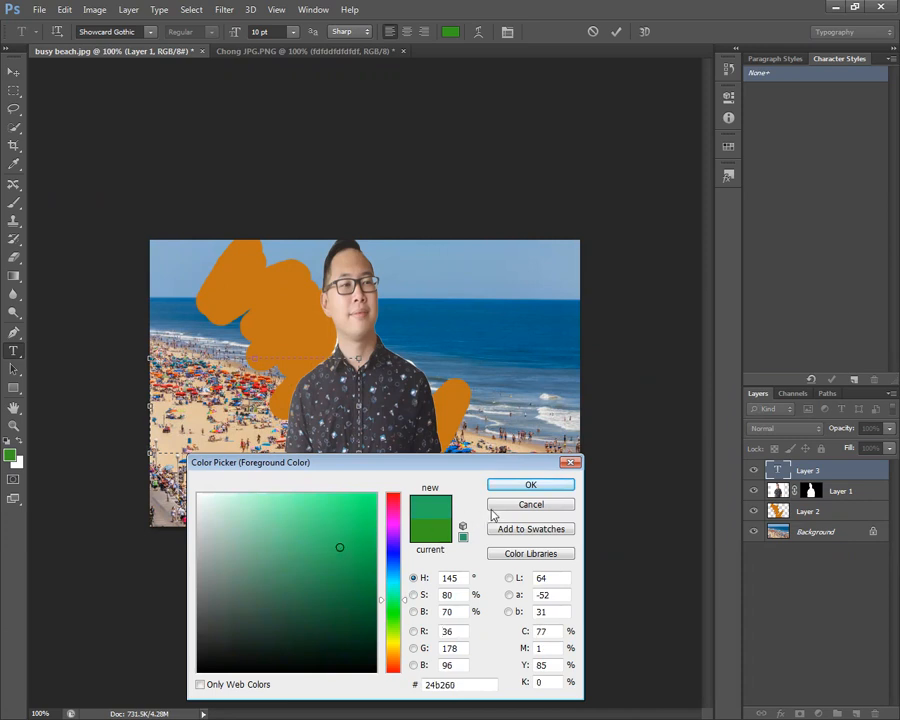
left_click(529, 484)
Replace the filler text with "S" and "ummer Fun" on two lines and move it down over the man's torso.
left_click(164, 170)
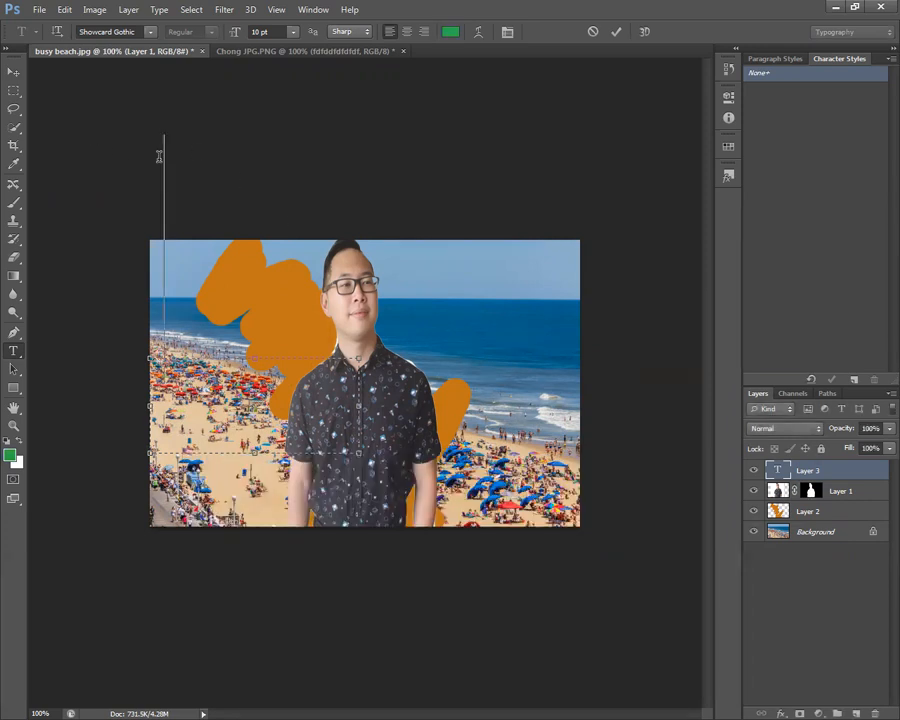
key("BackSpace")
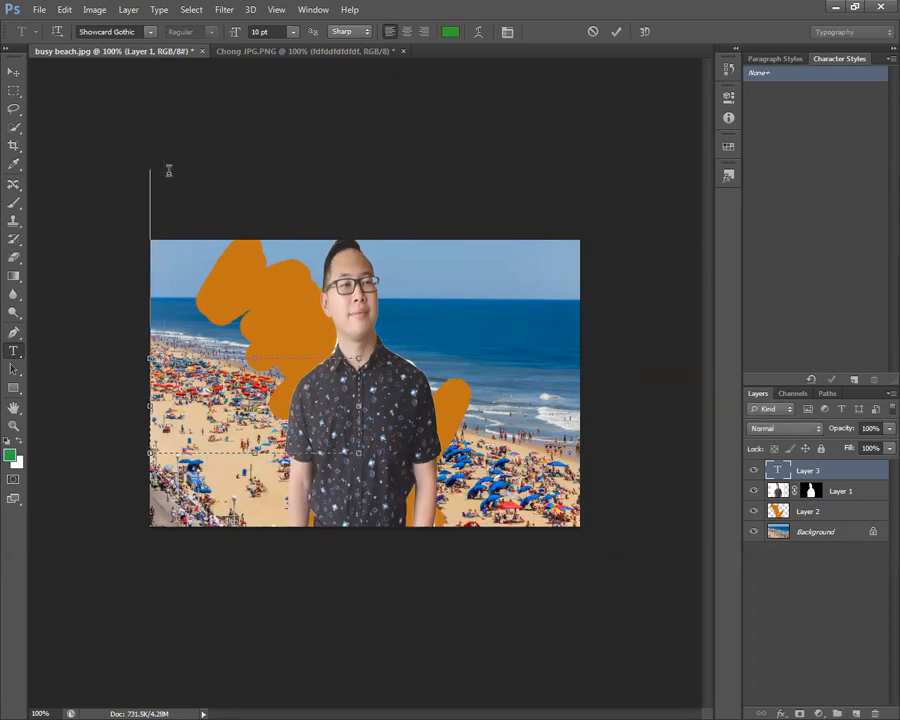
left_click(14, 73)
left_click_drag(245, 253, 352, 392)
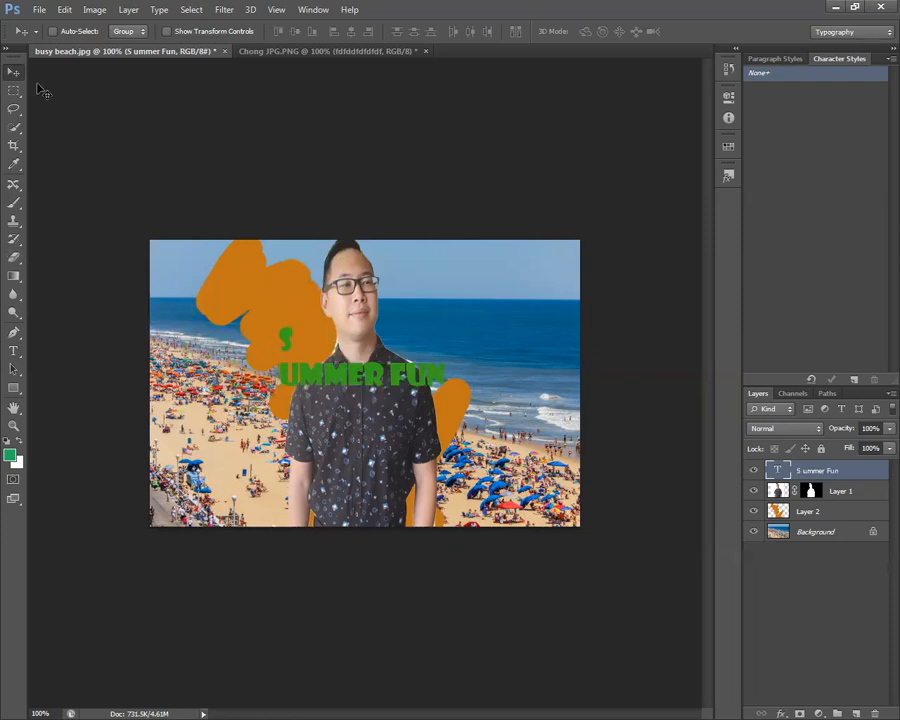
left_click_drag(315, 376, 317, 446)
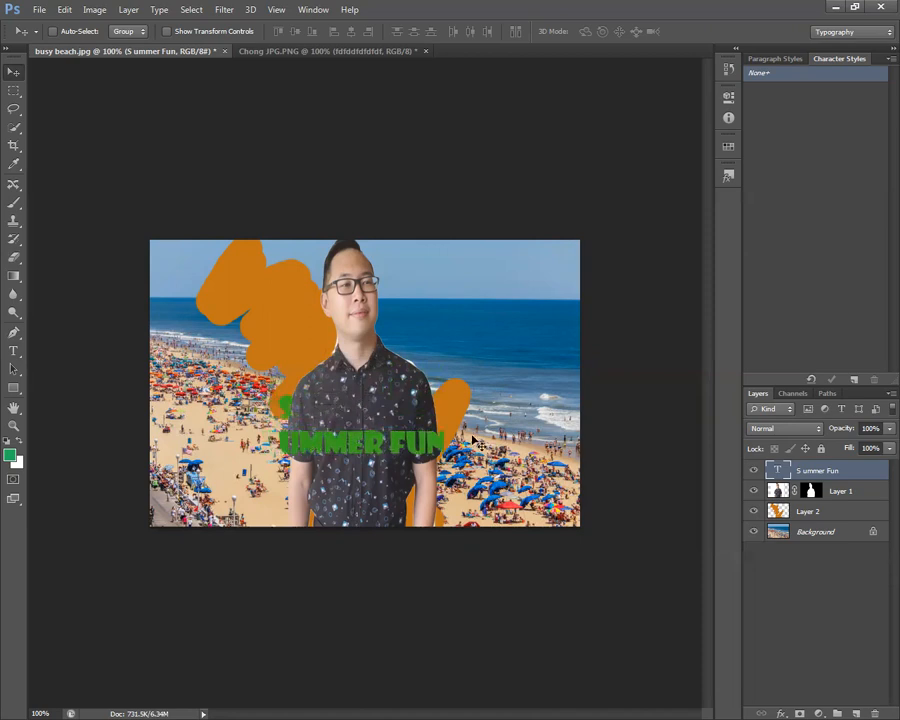
Remove the break after the S so that the text reads "Summer Fun" on one line.
double_click(774, 467)
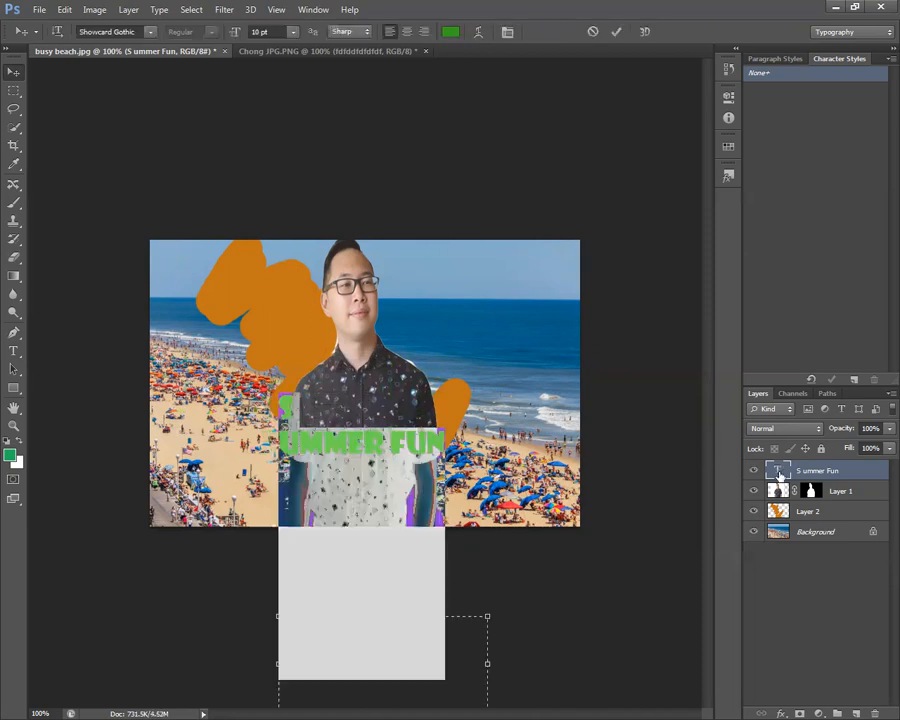
left_click(434, 467)
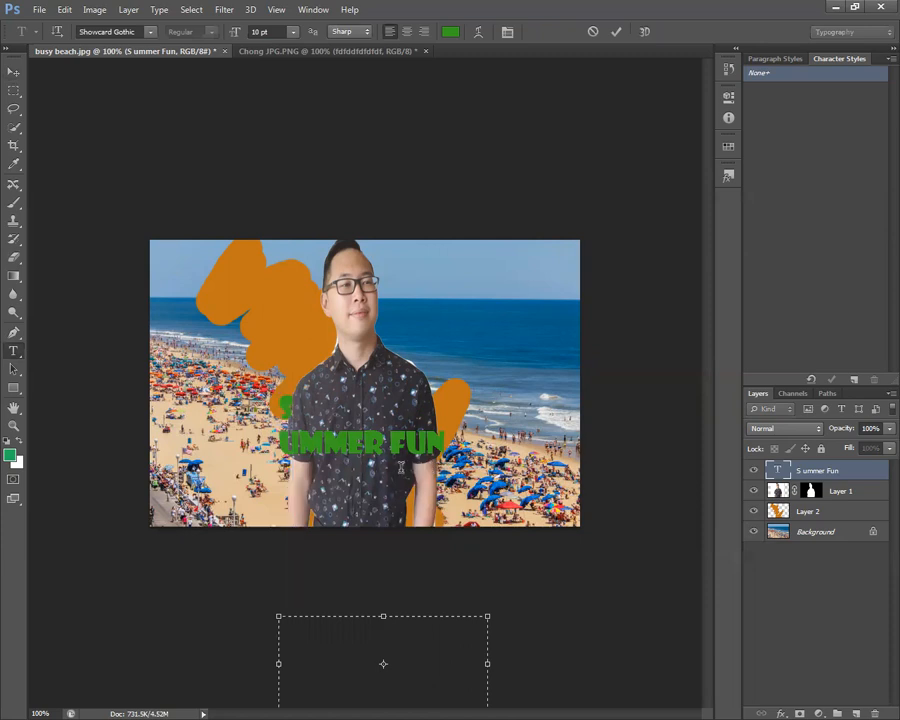
key("Delete")
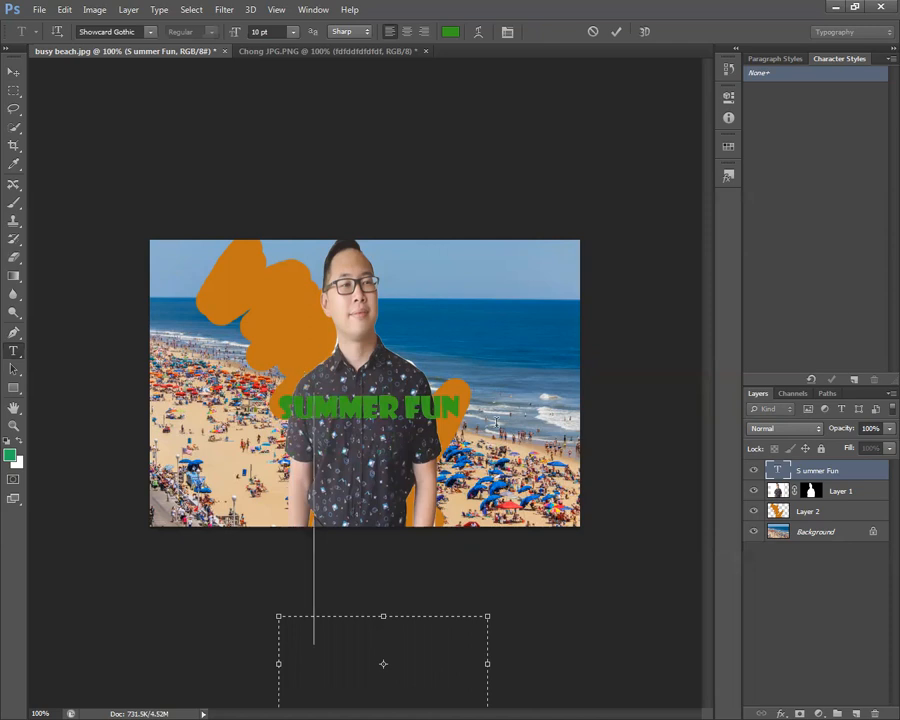
Select the whole "Summer Fun" text, try it at 36 pt and settle on a font size of 18 pt.
left_click(293, 31)
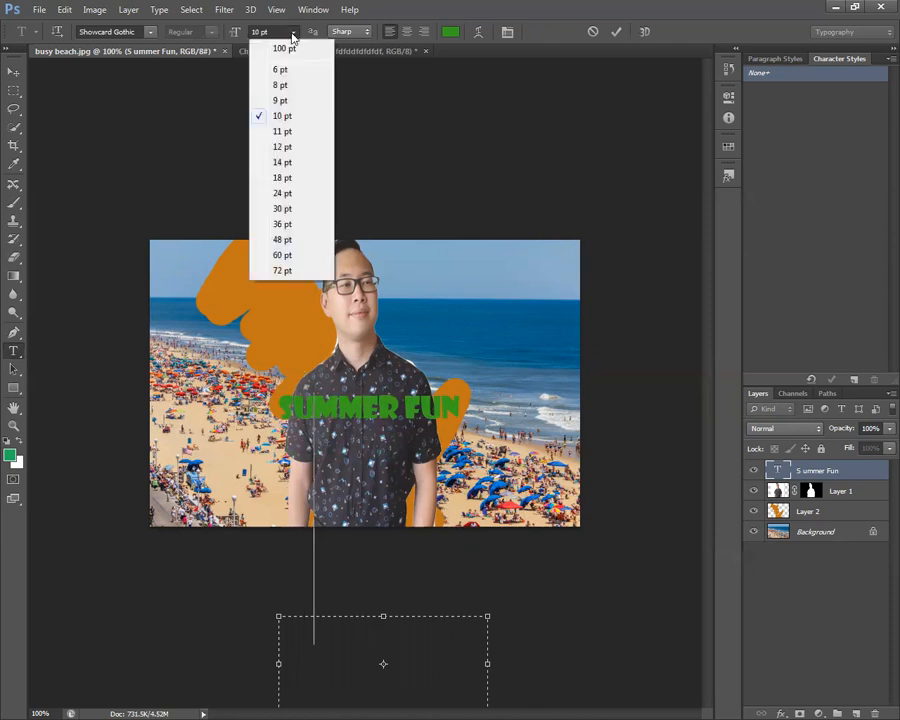
left_click(290, 208)
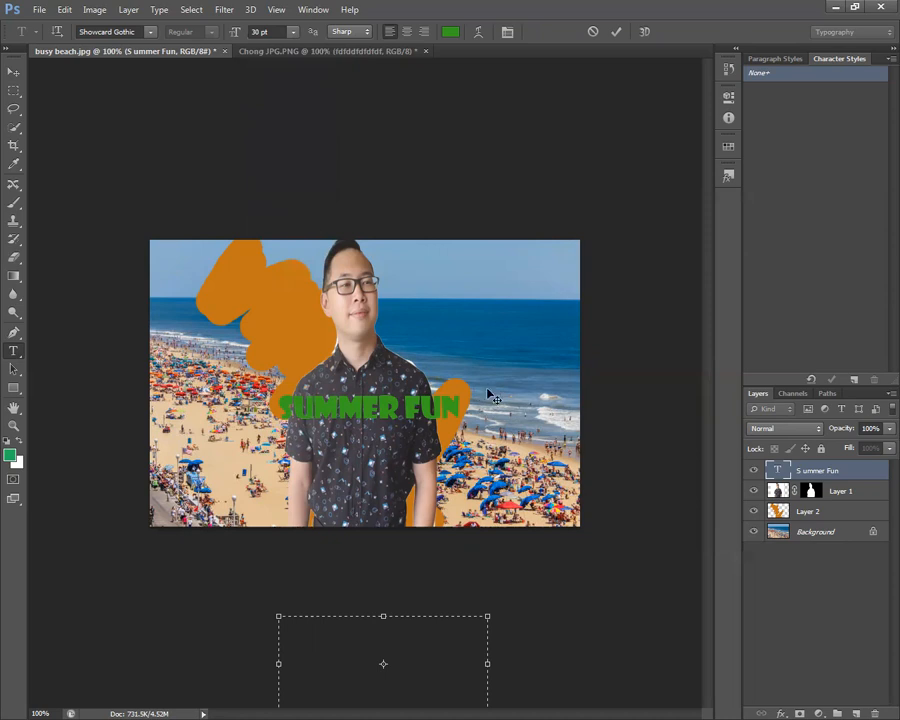
left_click_drag(458, 401, 272, 394)
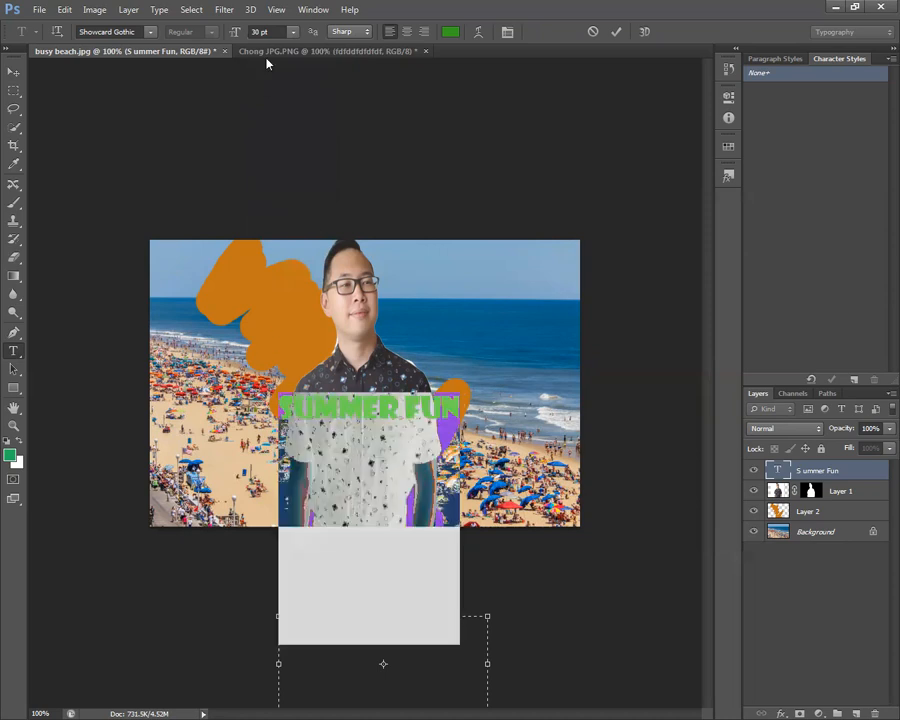
left_click(291, 31)
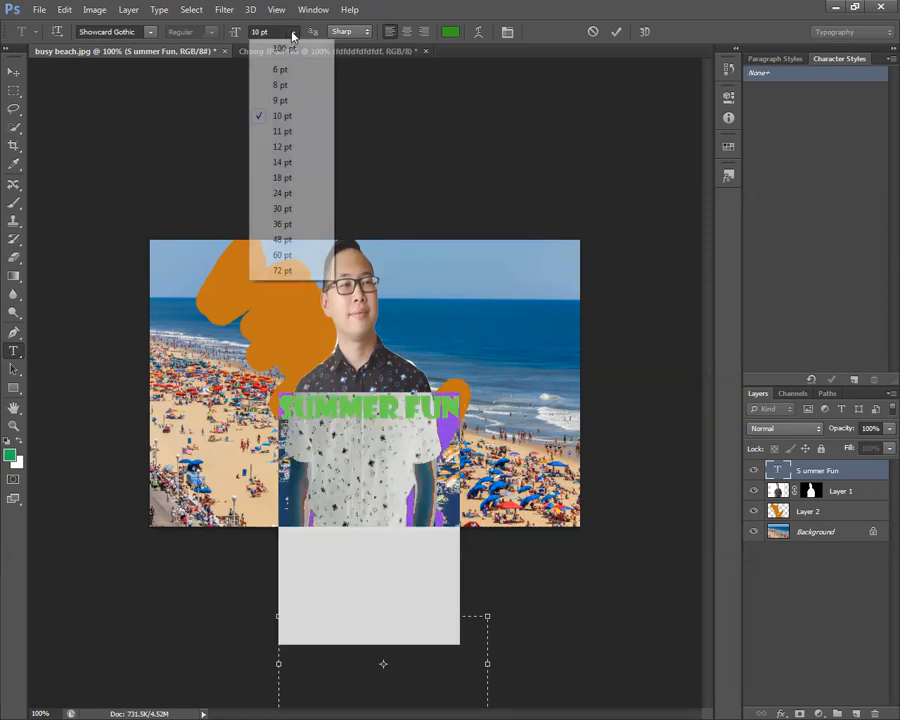
left_click(291, 225)
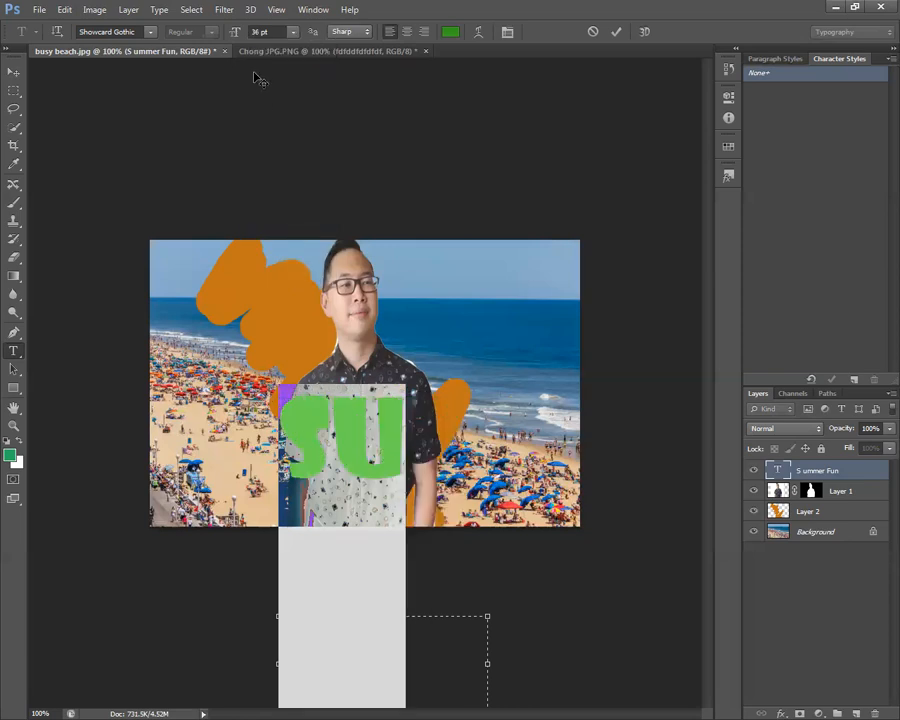
left_click(290, 32)
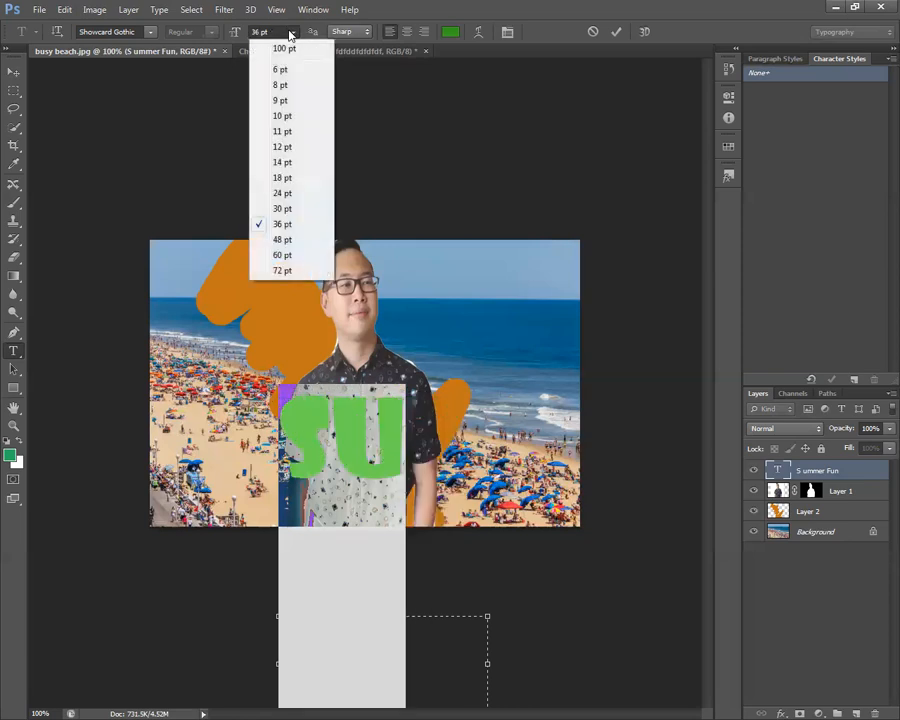
left_click(287, 180)
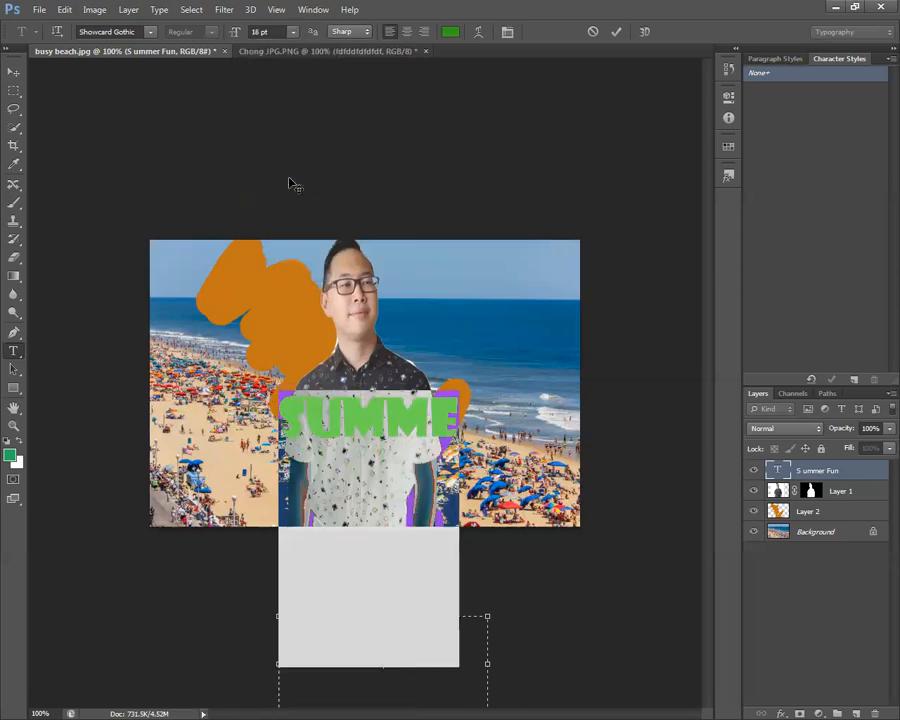
left_click(292, 36)
left_click(450, 325)
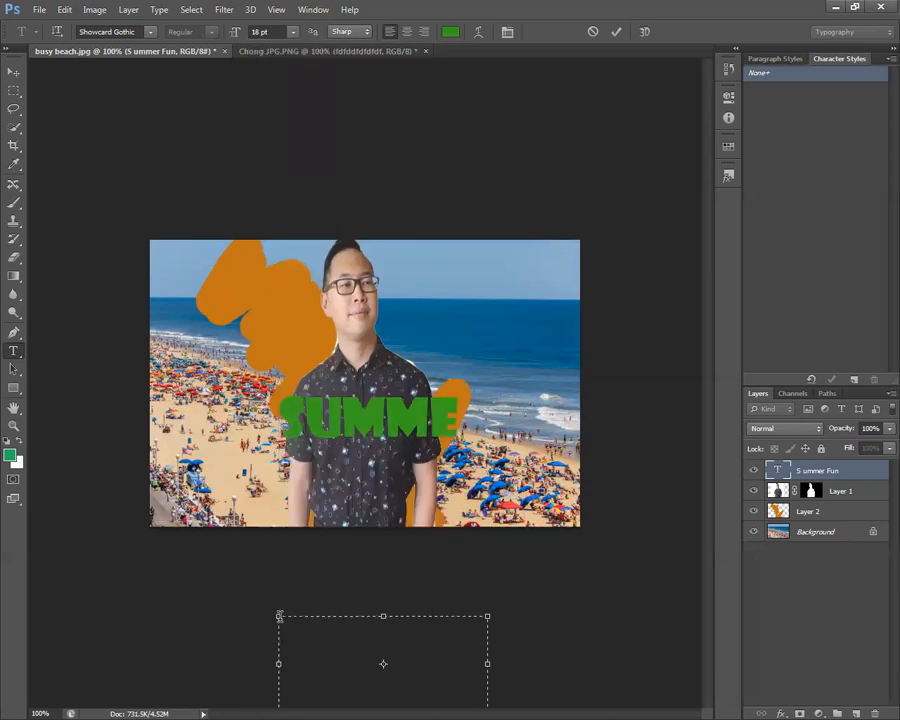
Enlarge the text box up and to the left to fit "Summer Fun" on two lines and center-align the text.
left_click_drag(279, 616, 195, 542)
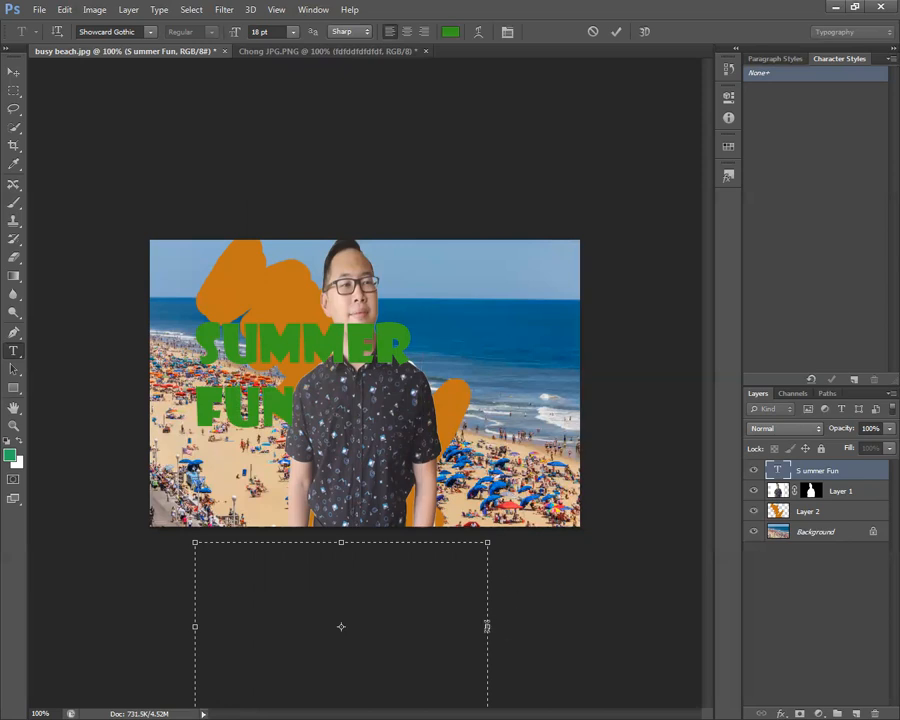
left_click(406, 32)
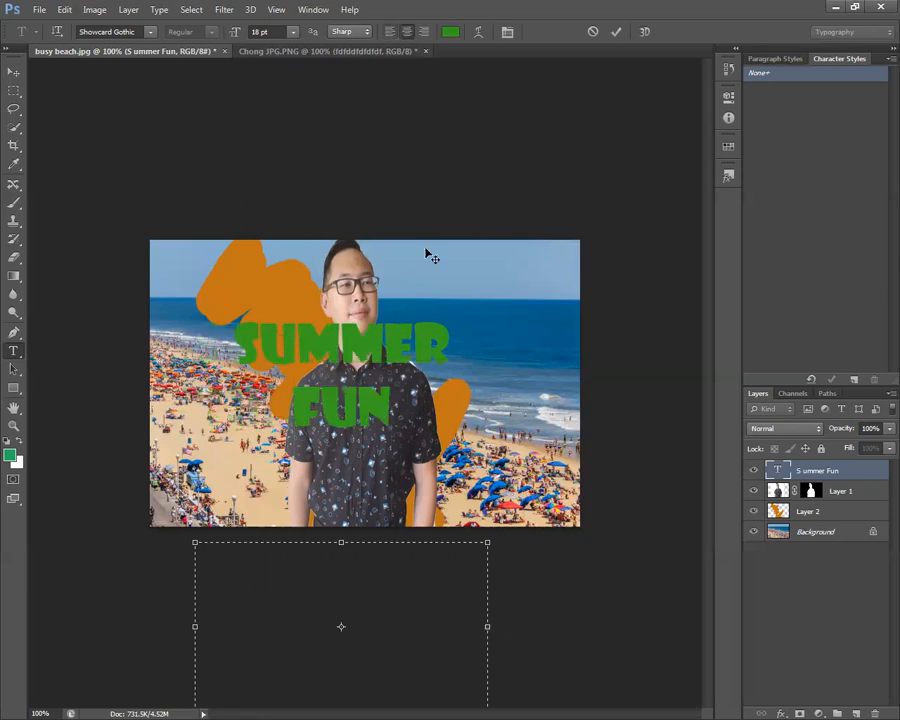
Move the centered "Summer Fun" text down and slightly right so it sits over the man's shirt.
left_click(12, 74)
left_click_drag(378, 349, 400, 392)
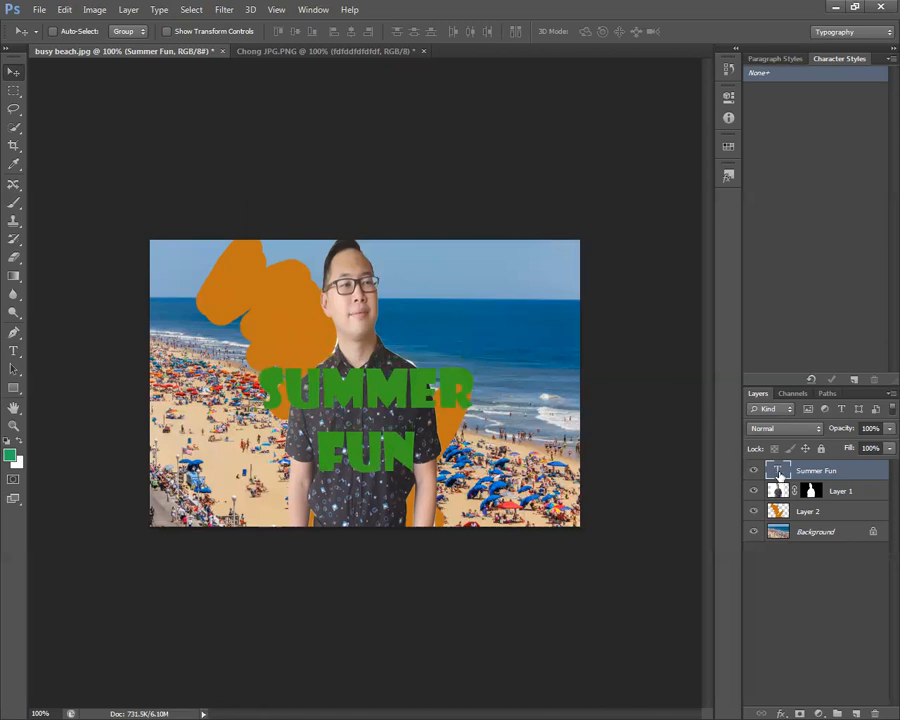
double_click(779, 474)
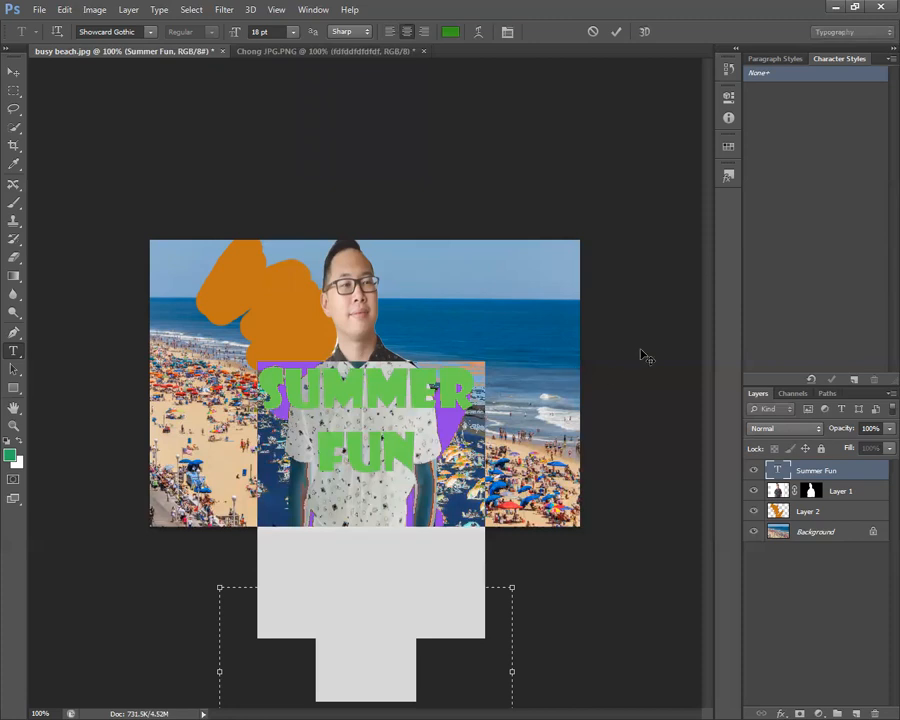
left_click(14, 73)
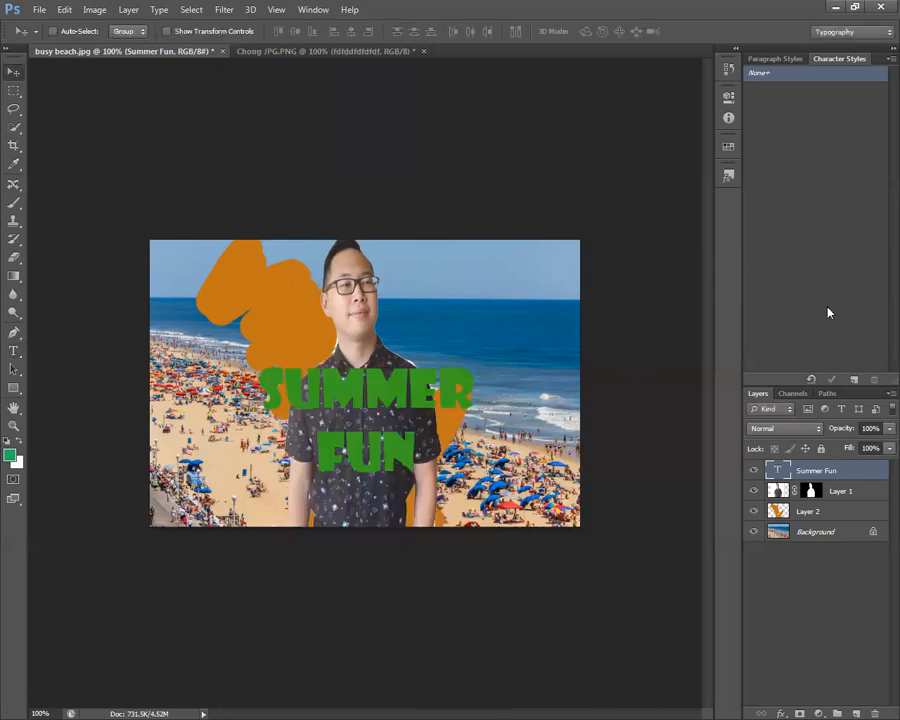
left_click_drag(447, 385, 447, 400)
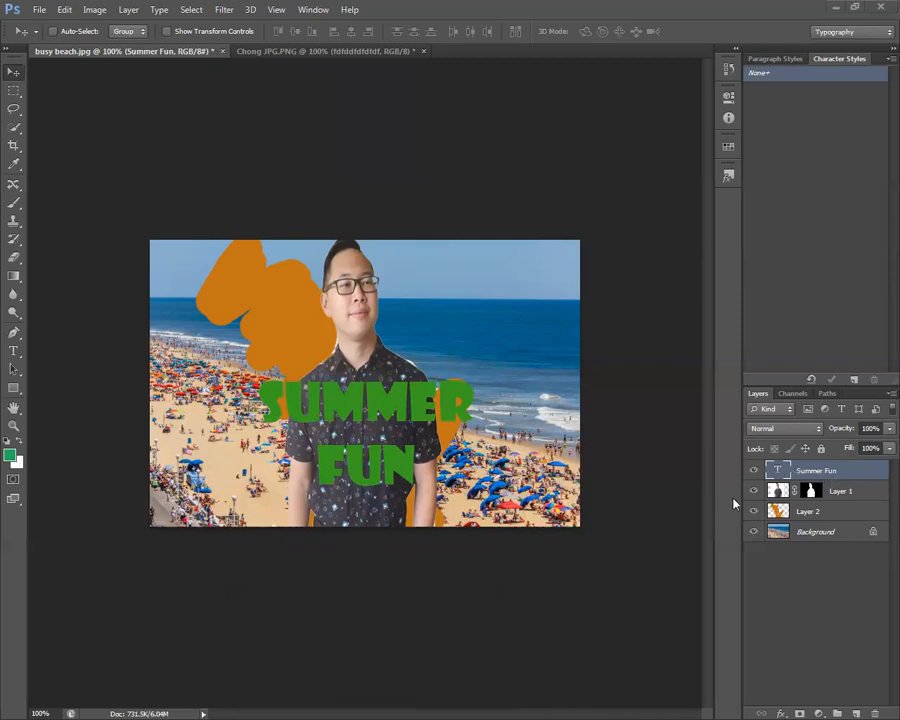
right_click(812, 476)
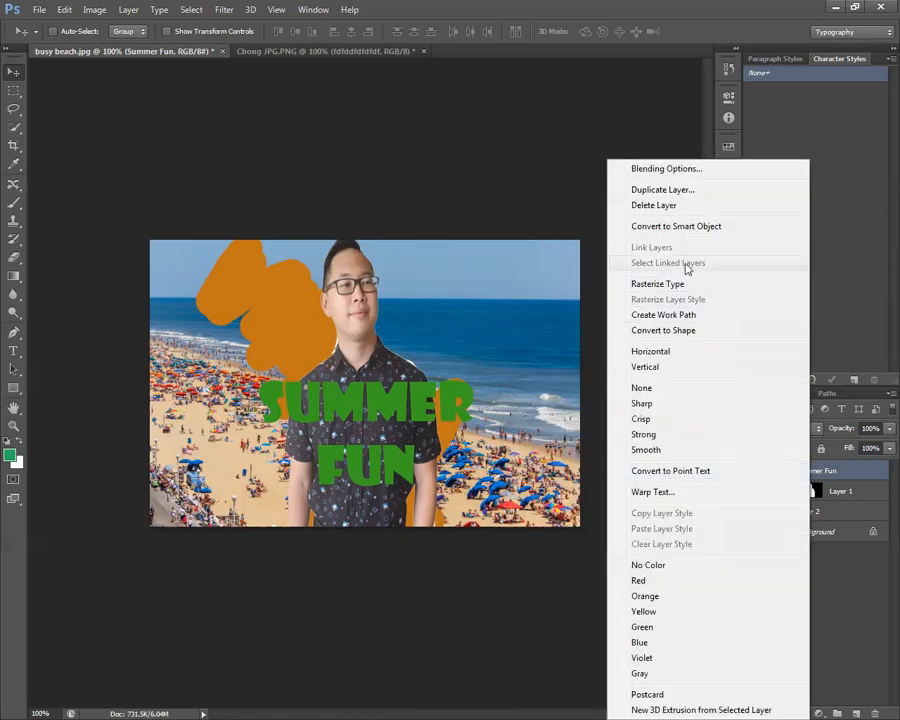
left_click(849, 478)
double_click(834, 478)
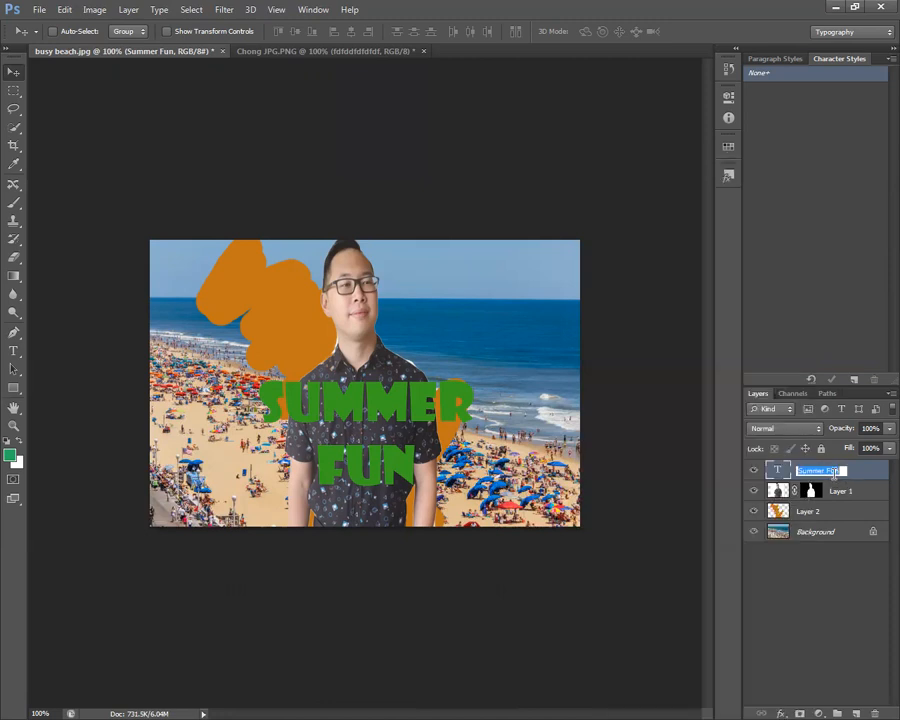
key("Return")
right_click(785, 474)
left_click(785, 474)
right_click(845, 474)
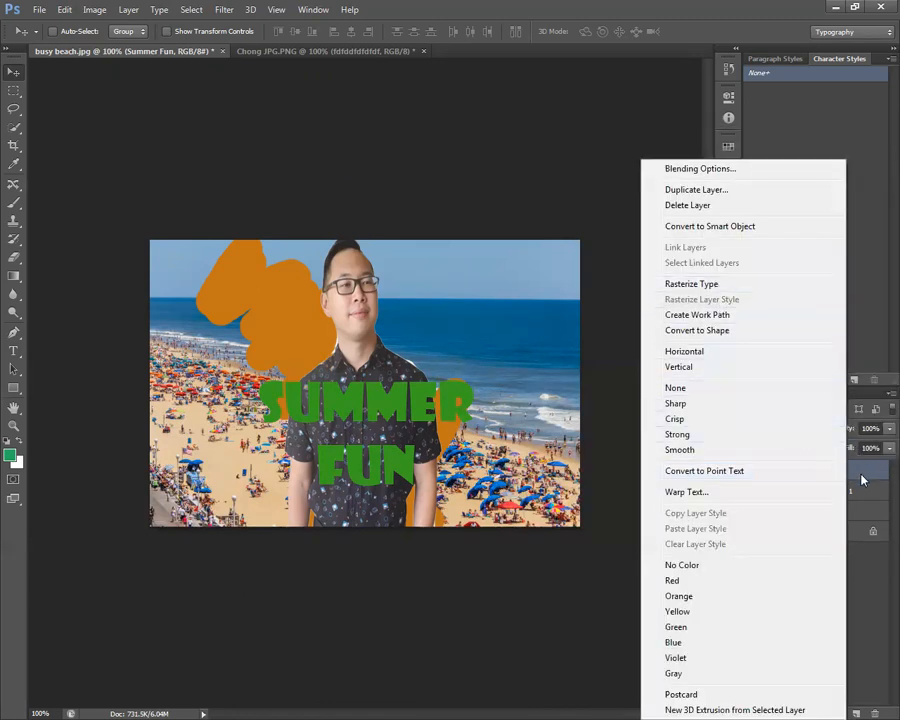
left_click(879, 565)
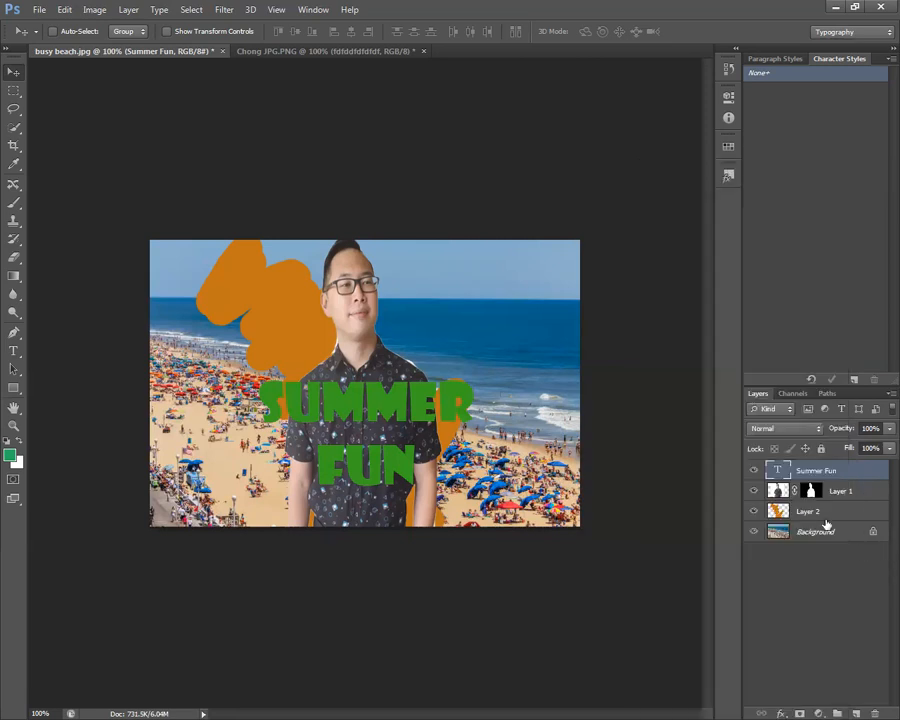
double_click(779, 470)
right_click(783, 477)
left_click(783, 476)
Add a Stroke effect to the "Summer Fun" text layer, positioned outside with a size of 21 px.
right_click(850, 474)
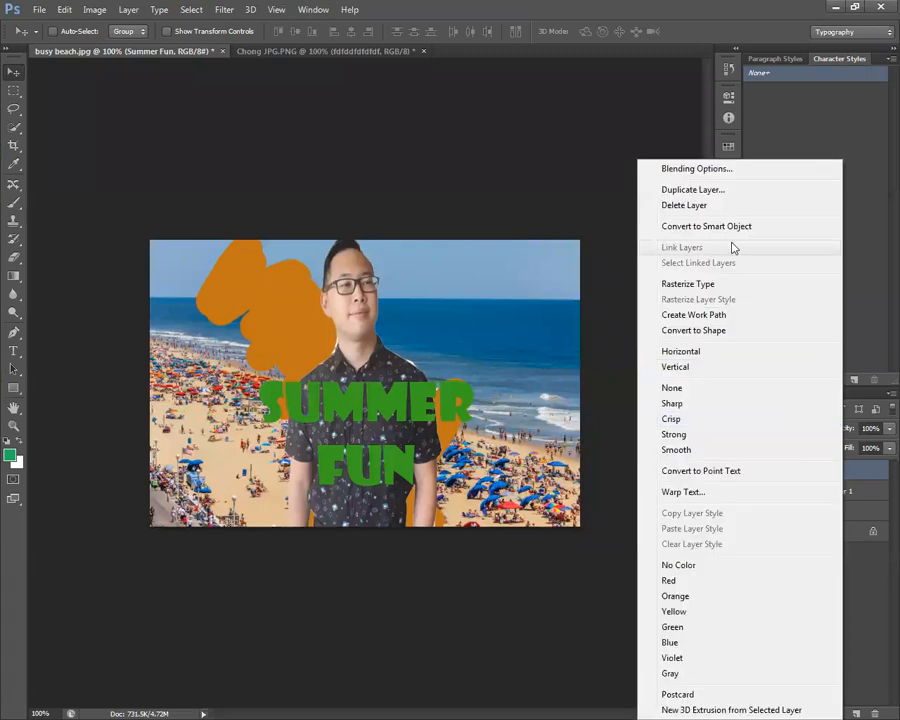
right_click(867, 467)
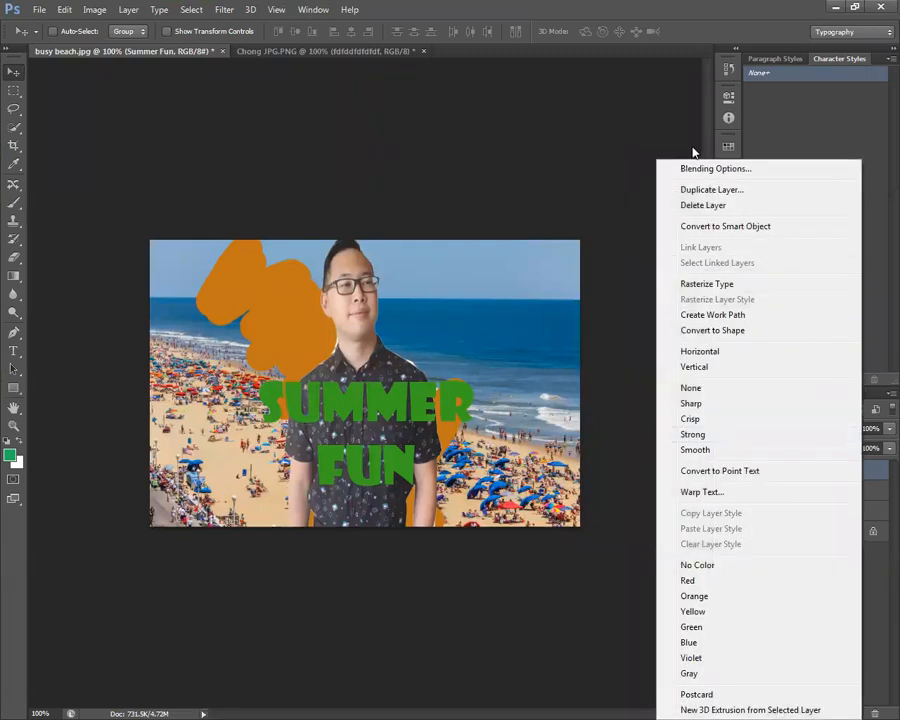
left_click(700, 170)
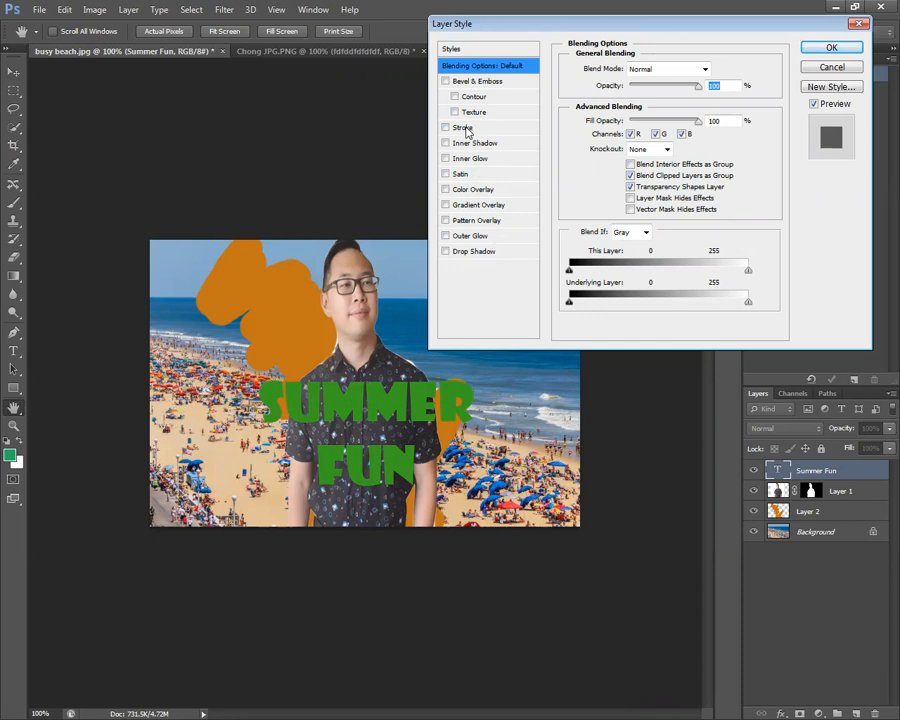
left_click(463, 128)
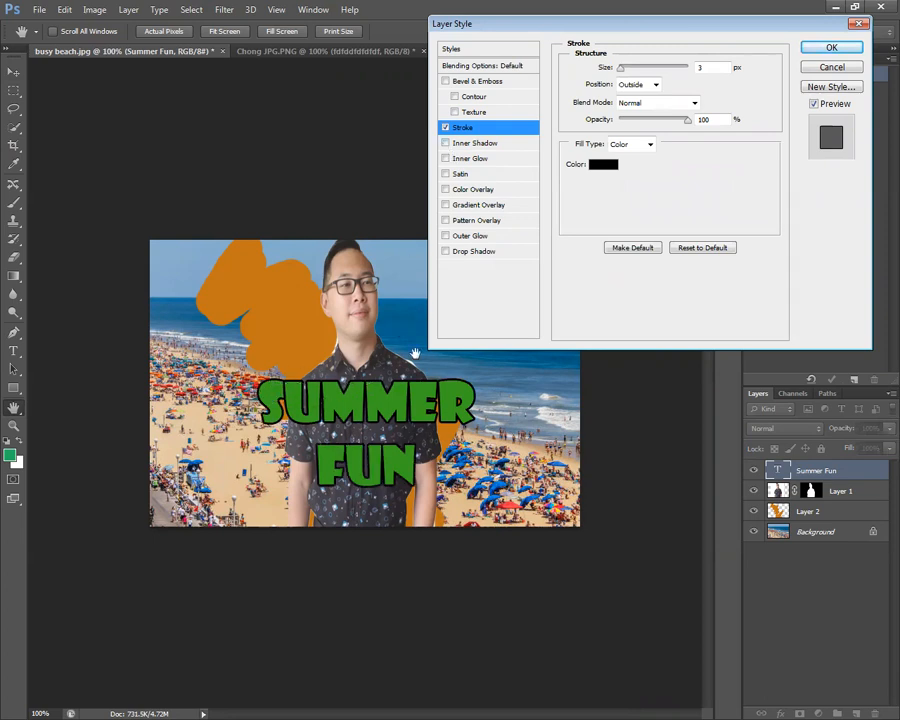
mouse_move(621, 67)
left_mouse_down()
mouse_move(638, 69)
mouse_move(629, 77)
left_mouse_up()
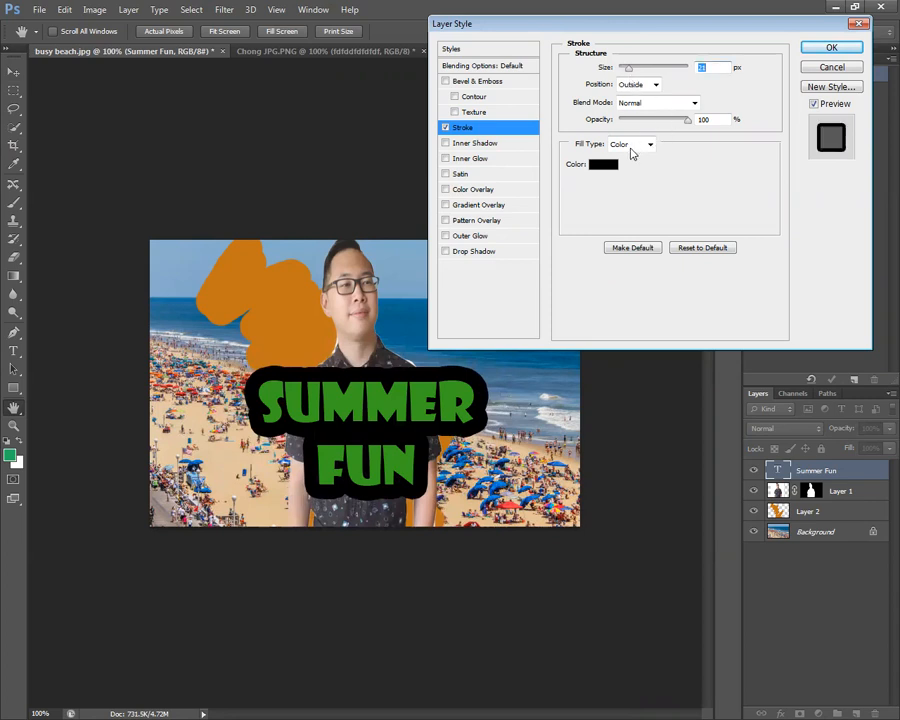
Try an olive stroke color for the "Summer Fun" text, settle on a near-black one and apply the layer style.
left_click(603, 165)
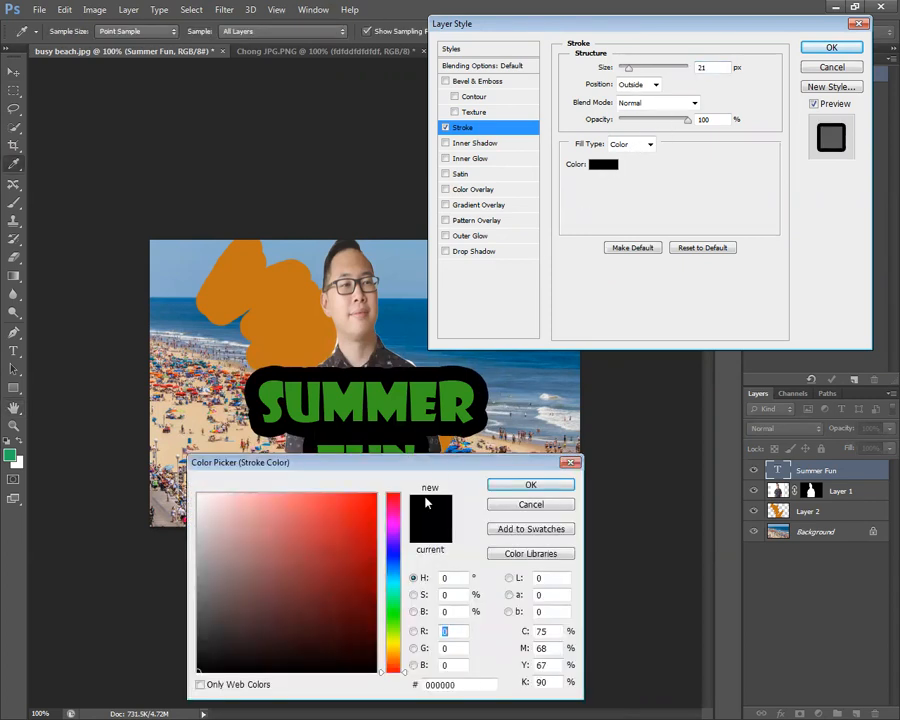
left_click(393, 638)
left_click(394, 640)
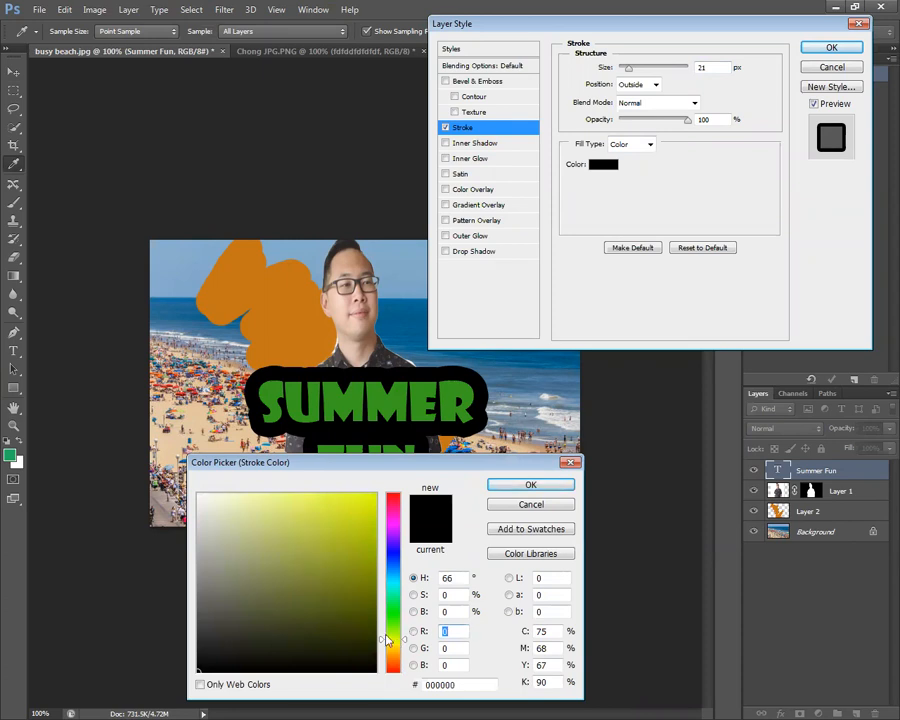
left_click(348, 577)
left_click(354, 584)
left_click(350, 554)
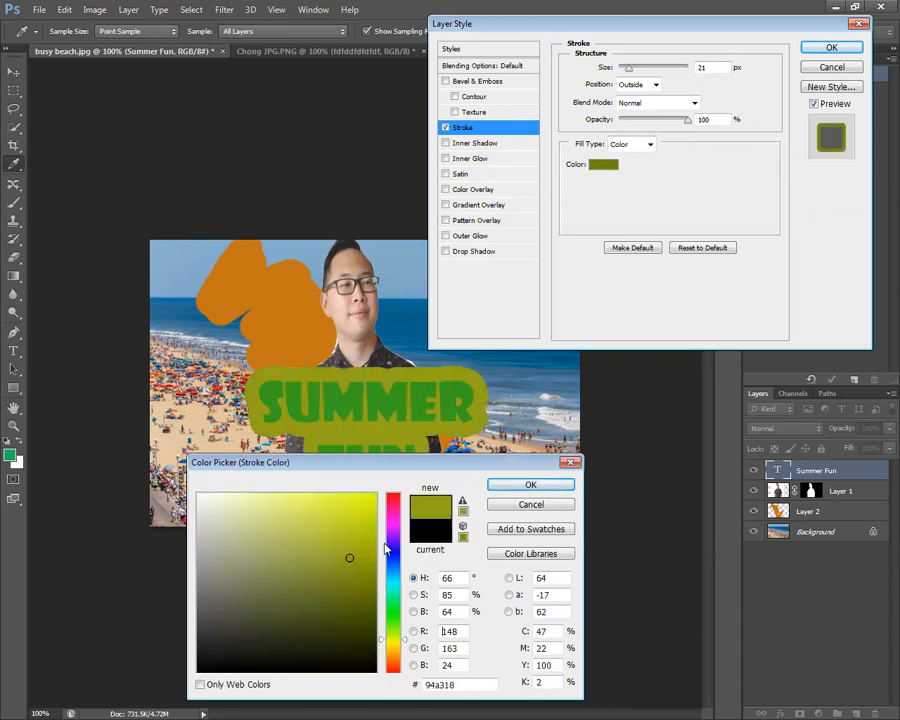
left_click(368, 651)
left_click_drag(368, 651, 364, 667)
left_click(533, 485)
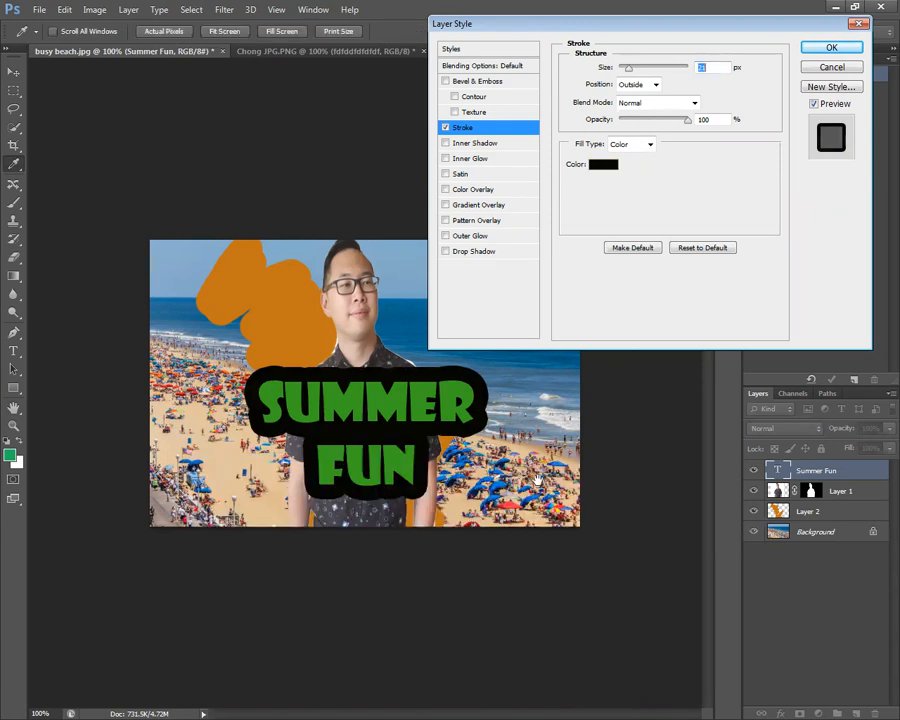
left_click(850, 47)
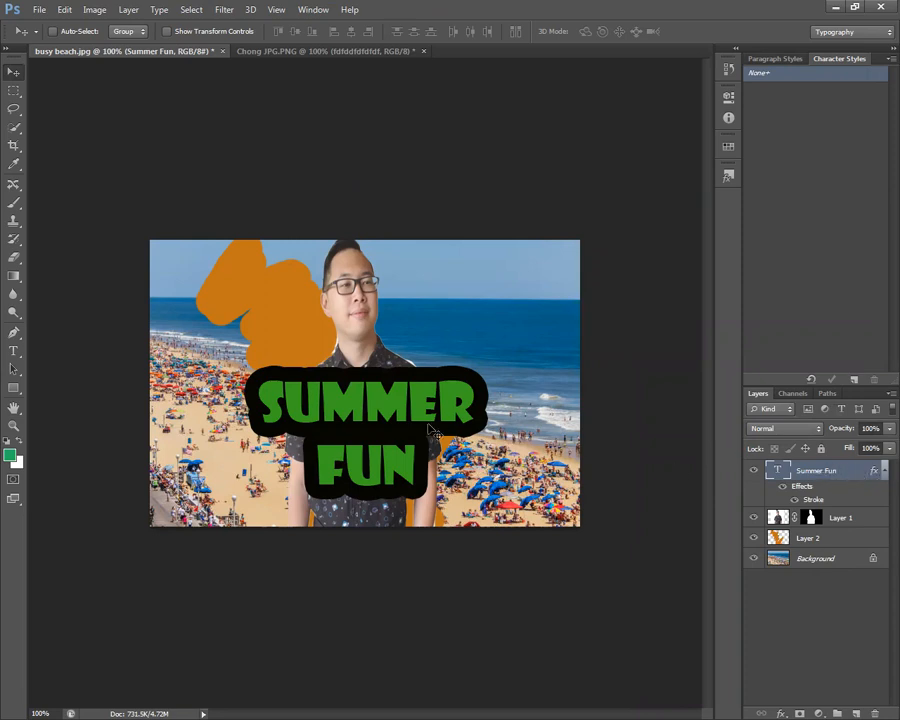
Lower the "Summer Fun" layer's opacity to 94% and move the text slightly down over the man's shirt.
left_click(879, 430)
left_click_drag(879, 447, 880, 445)
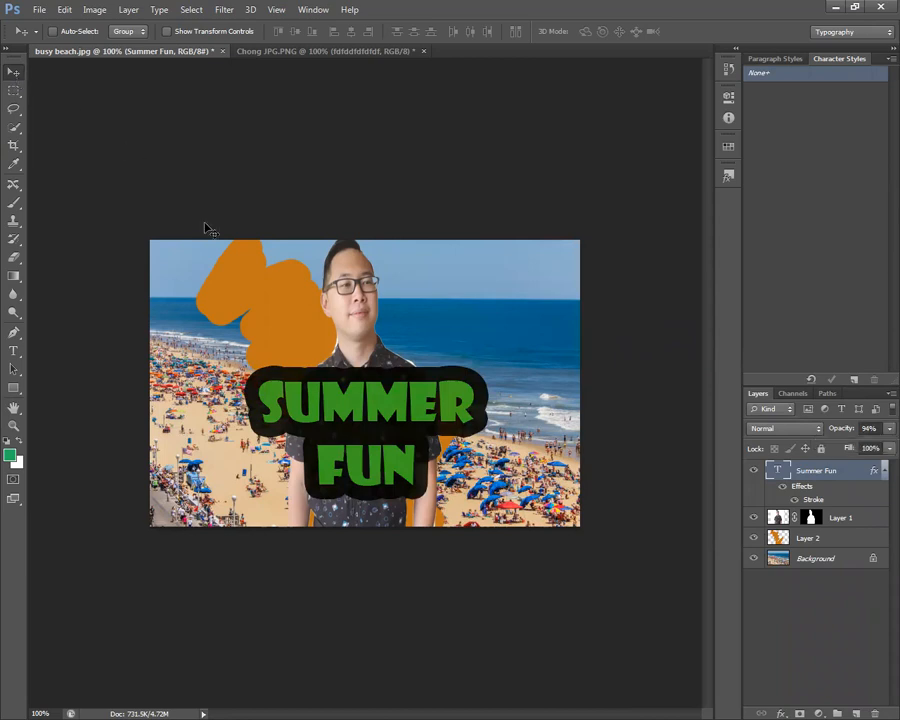
left_click_drag(365, 390, 368, 411)
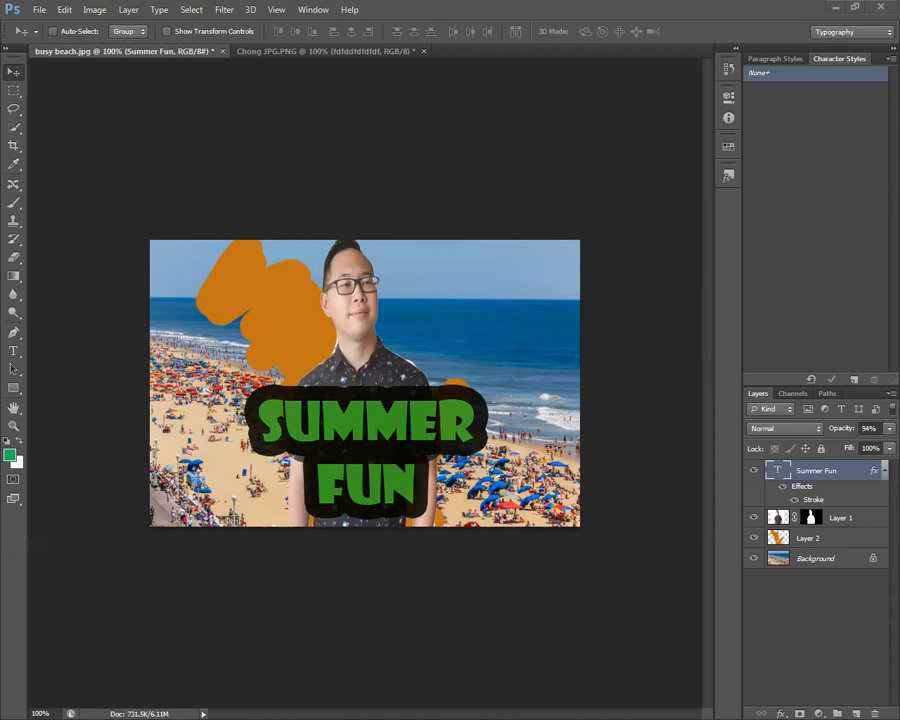
Save the layered composite as a Photoshop PSD file named "Chong Beach" in the Picture folder.
left_click(38, 10)
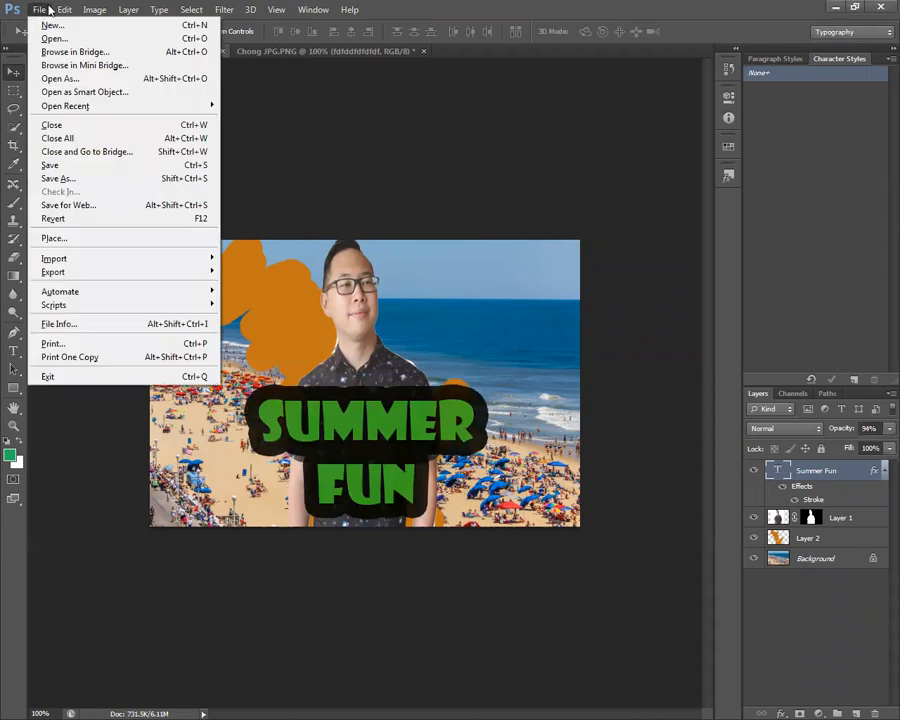
left_click(122, 188)
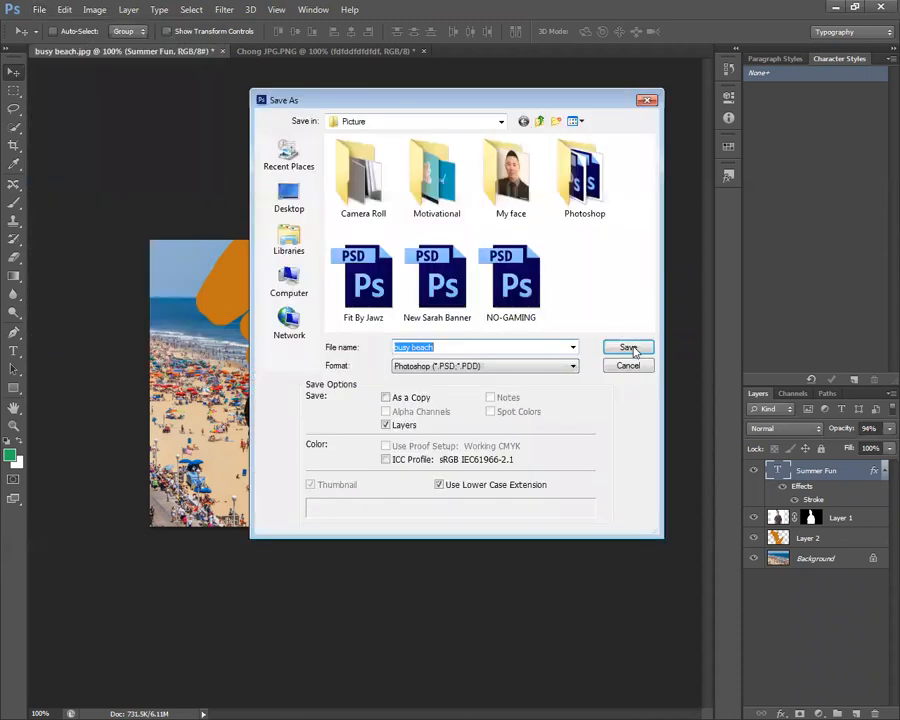
left_click(436, 350)
left_click_drag(436, 350, 370, 355)
key("BackSpace")
type("Chong Beach")
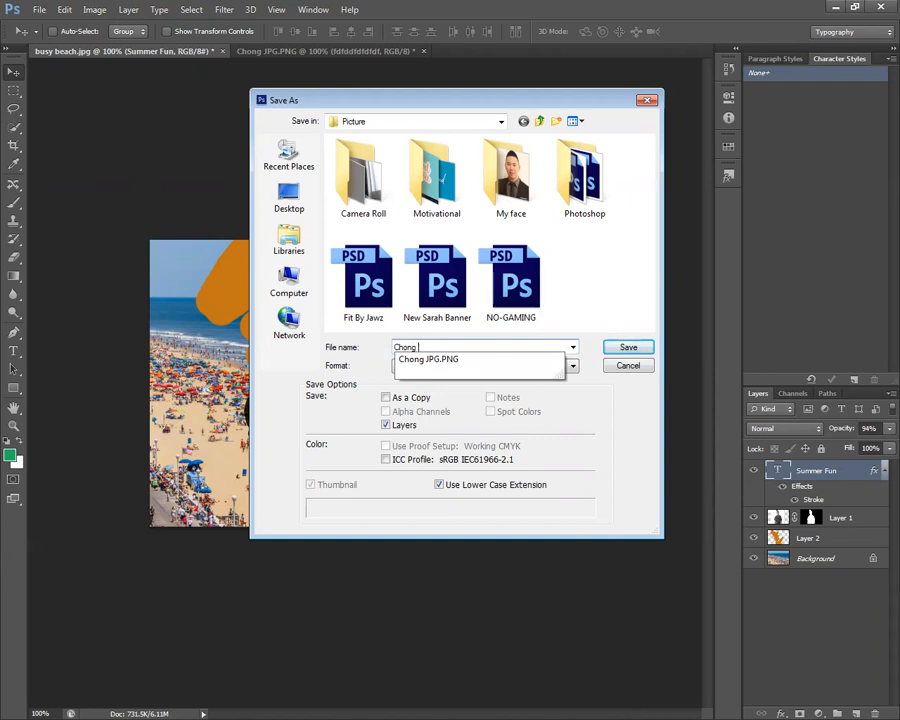
left_click(630, 347)
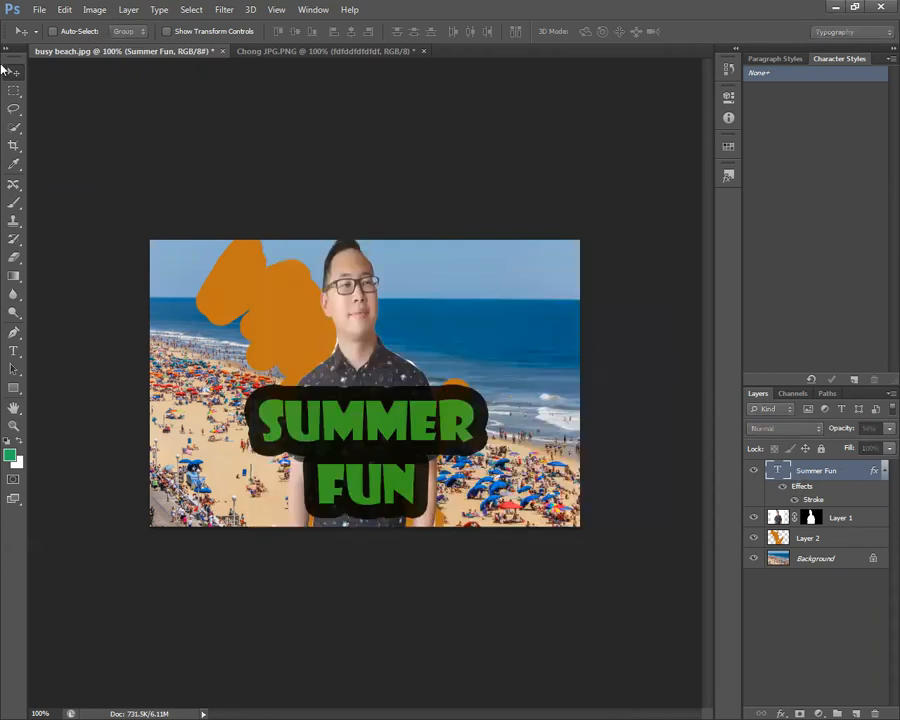
left_click(40, 12)
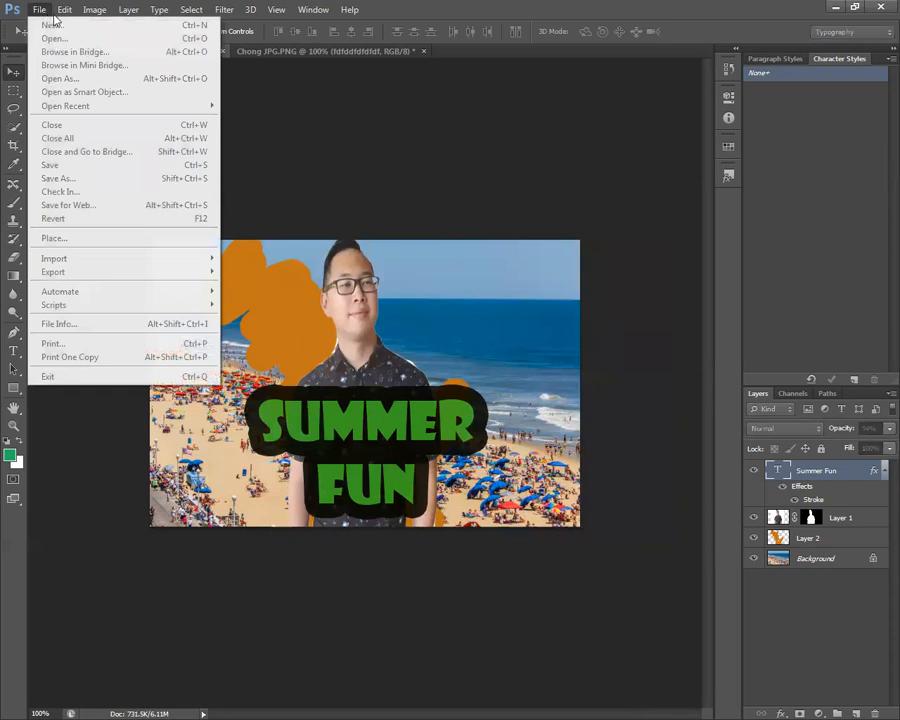
left_click(393, 203)
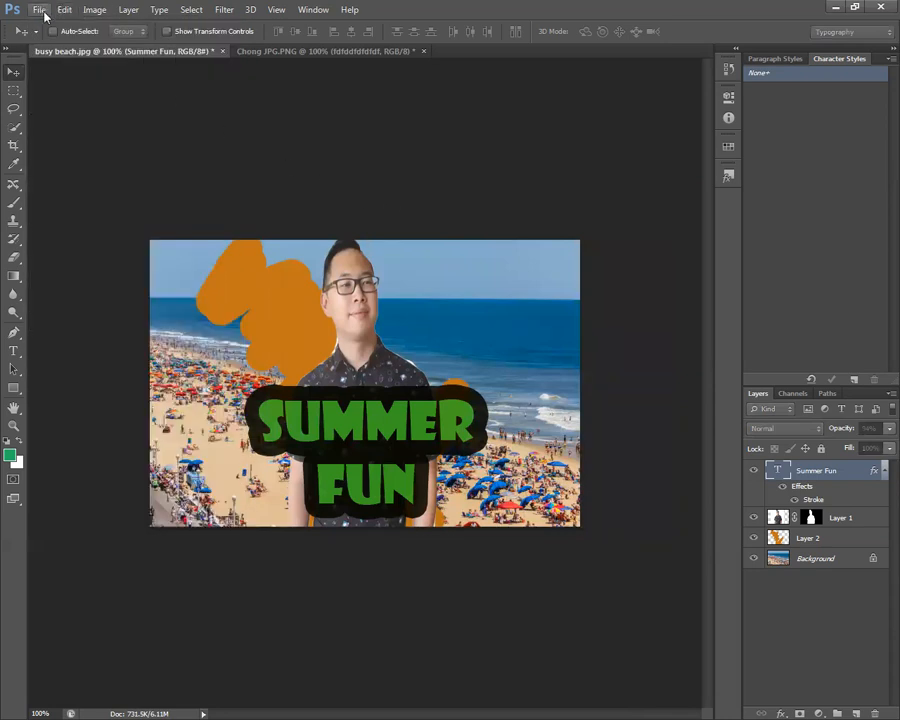
left_click(40, 12)
mouse_move(64, 9)
left_click(380, 179)
left_click(40, 11)
left_click(331, 152)
Examine the Export options and the file formats offered by Save As, and leave without saving another copy.
left_click(37, 10)
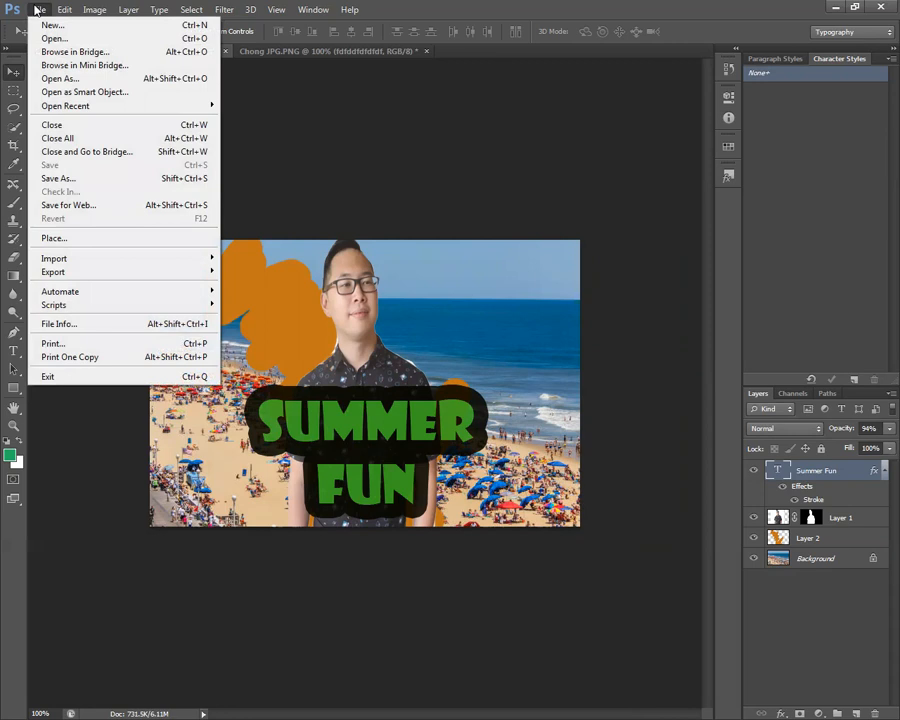
left_click(37, 10)
left_click(37, 10)
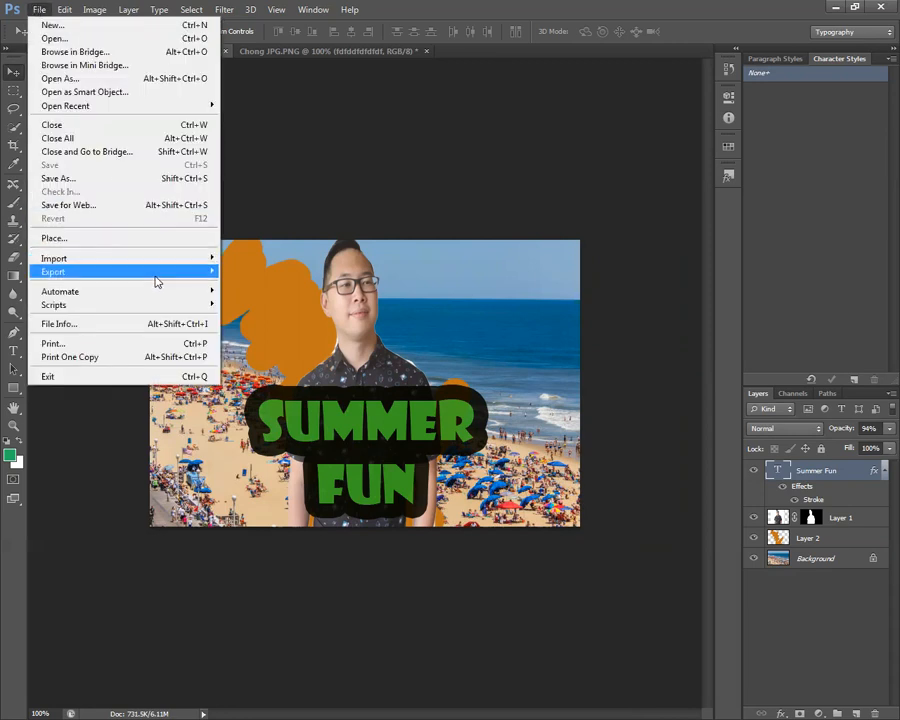
mouse_move(157, 282)
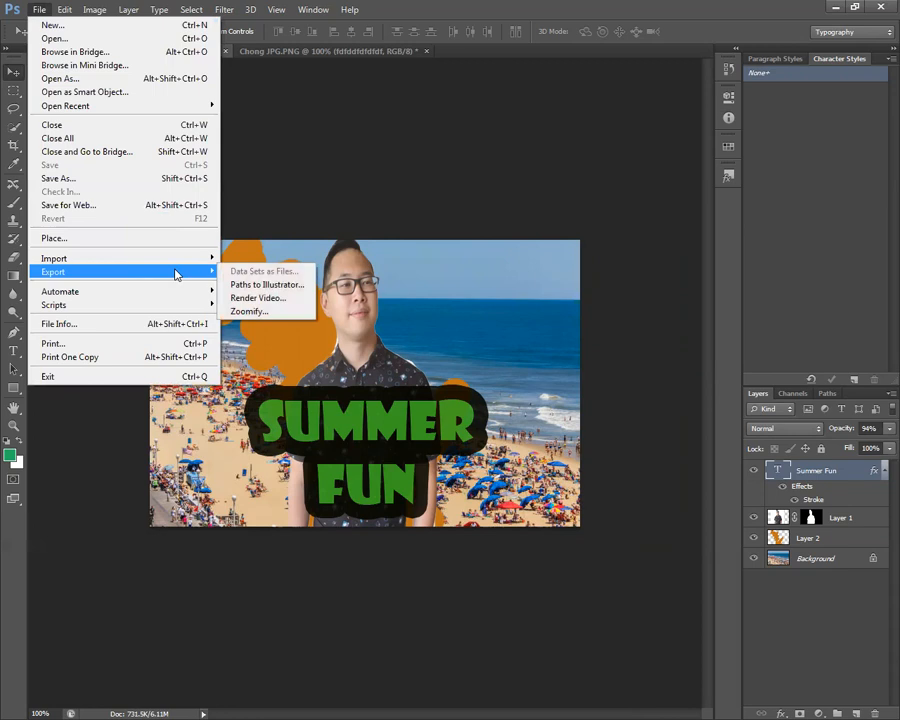
left_click(86, 181)
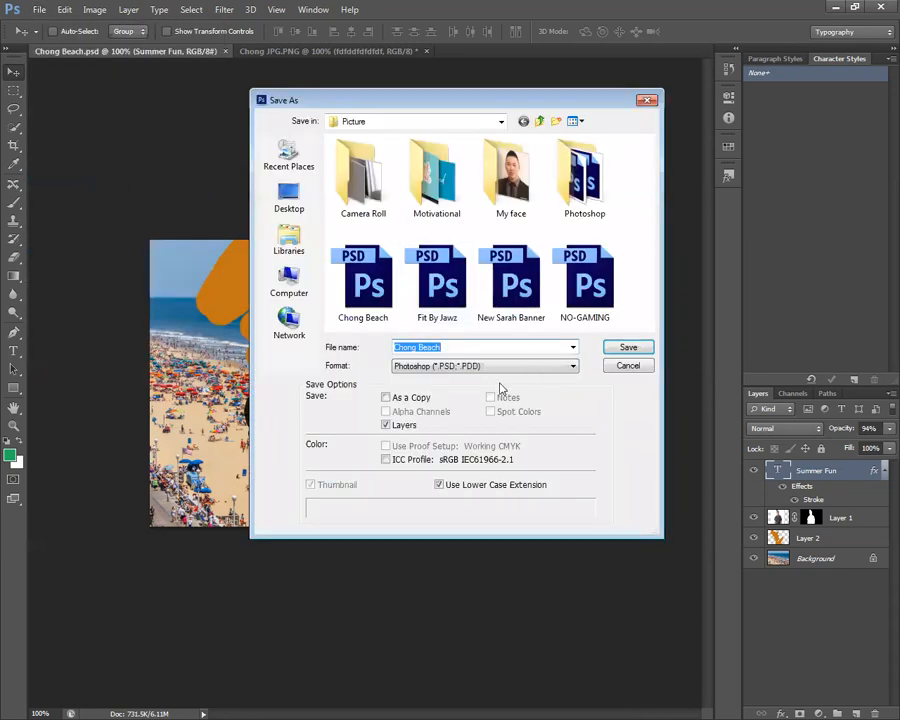
left_click(496, 369)
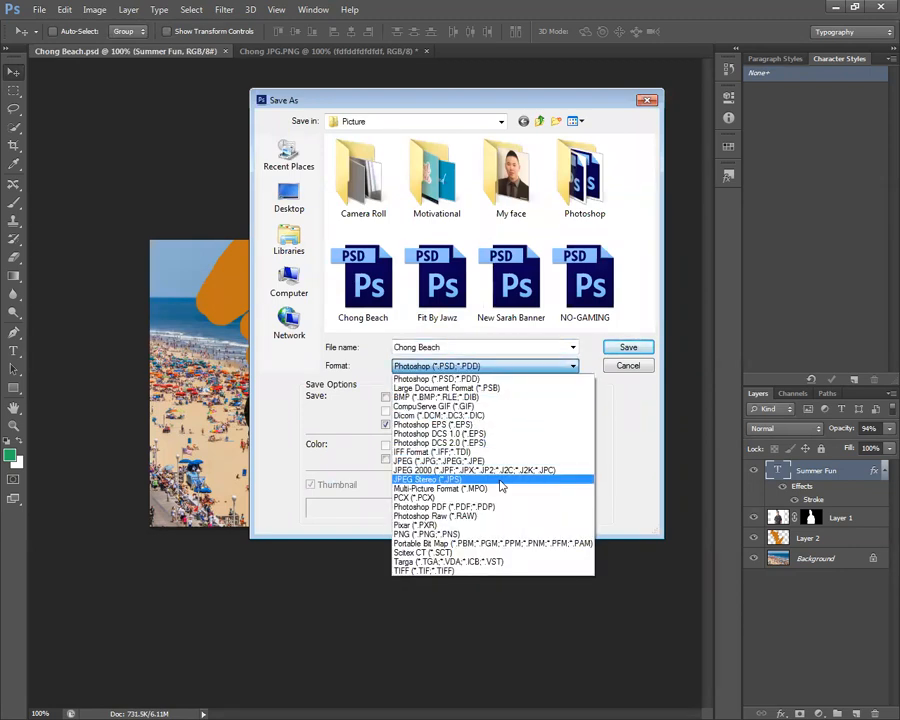
left_click(608, 472)
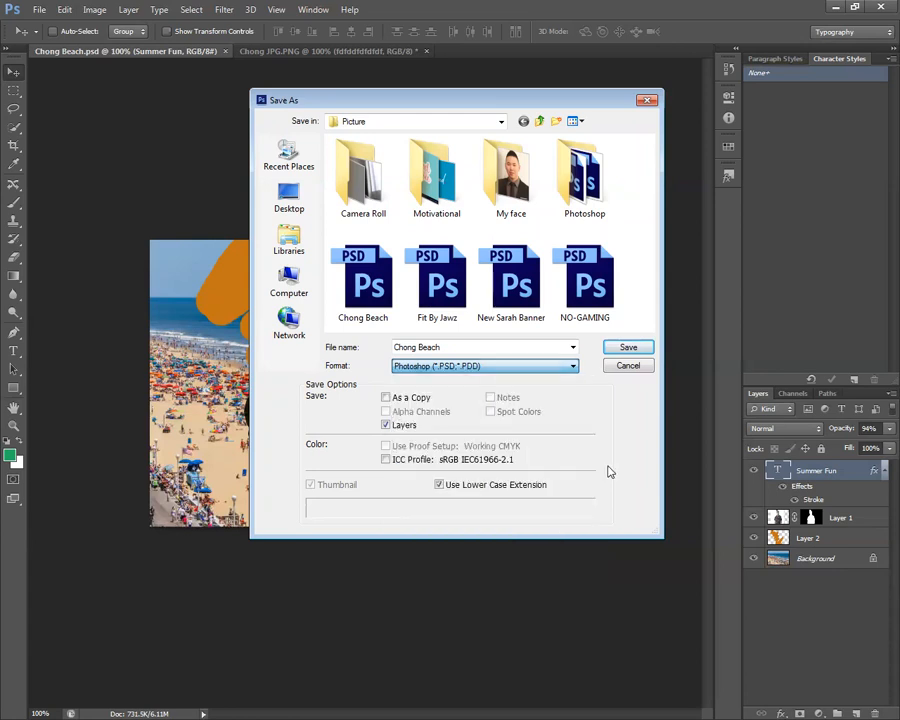
left_click(630, 368)
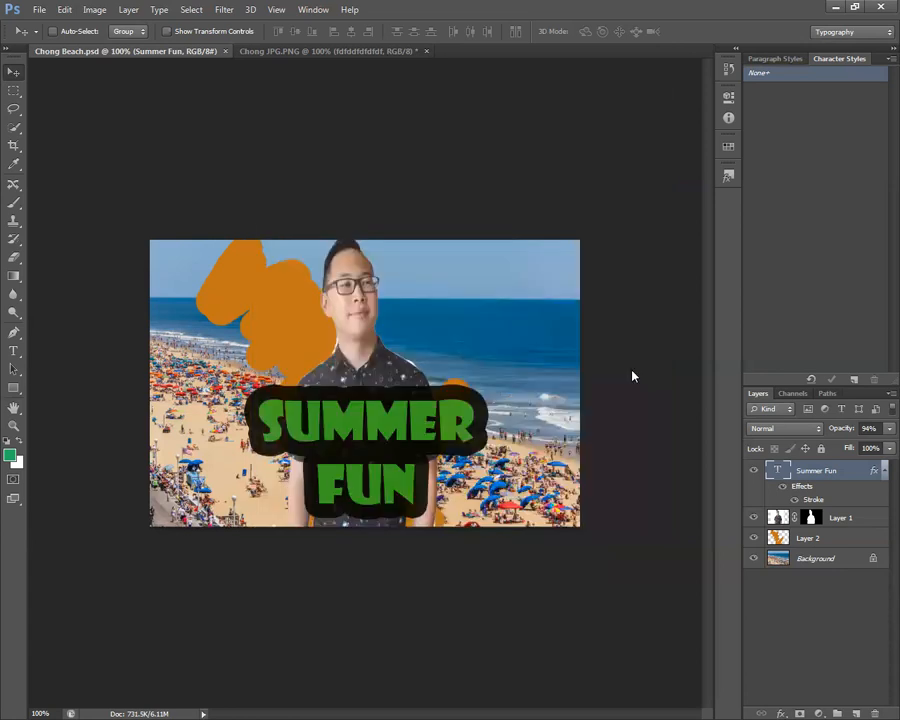